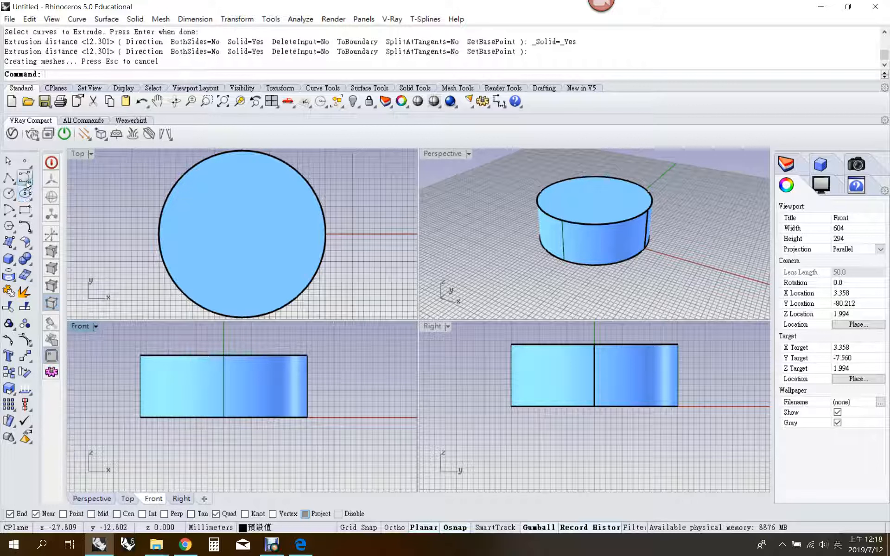
Draw a rounded D-shaped control-point curve in the Front view, from the cylinder's right side around to its lower right corner
{"action": "left_click", "coordinate": [26, 182]}
{"action": "left_click", "coordinate": [309, 374]}
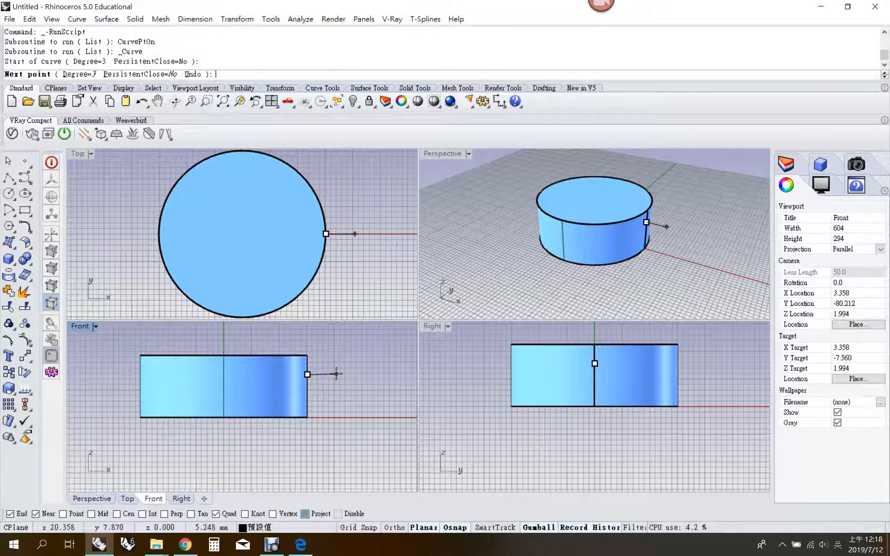
{"action": "left_click", "coordinate": [336, 374]}
{"action": "left_click", "coordinate": [350, 381]}
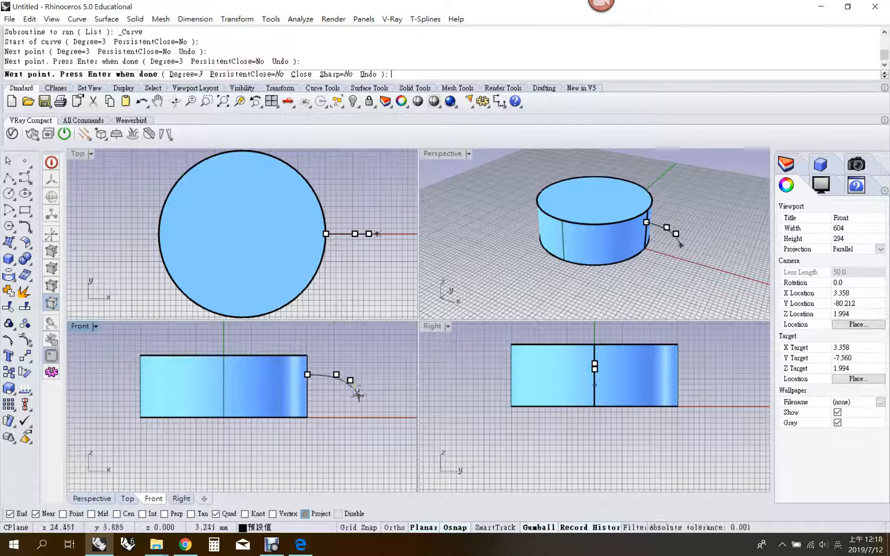
{"action": "left_click", "coordinate": [357, 390]}
{"action": "left_click", "coordinate": [356, 415]}
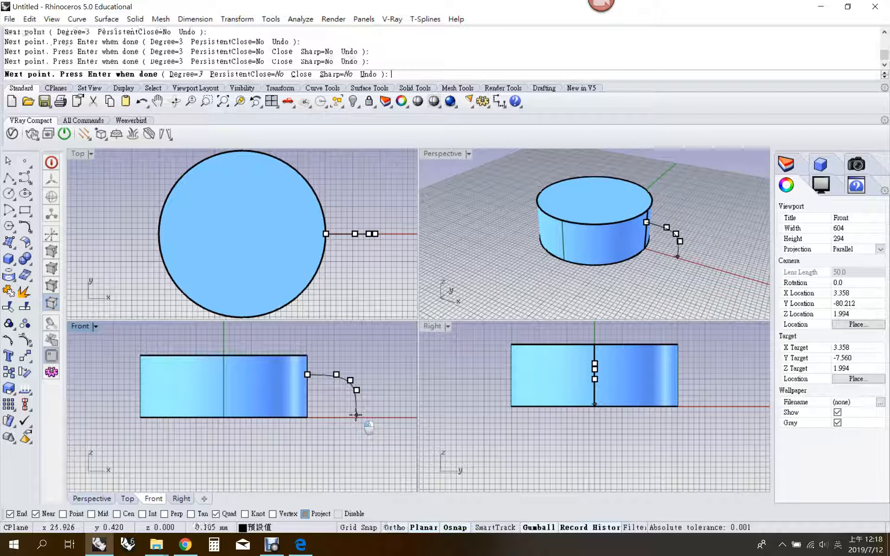
{"action": "left_click", "coordinate": [349, 423]}
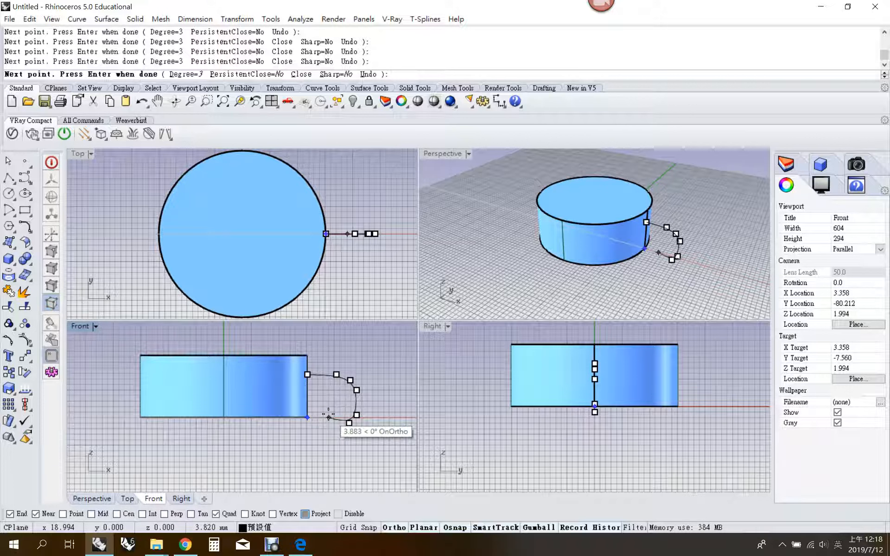
{"action": "left_click", "coordinate": [329, 418]}
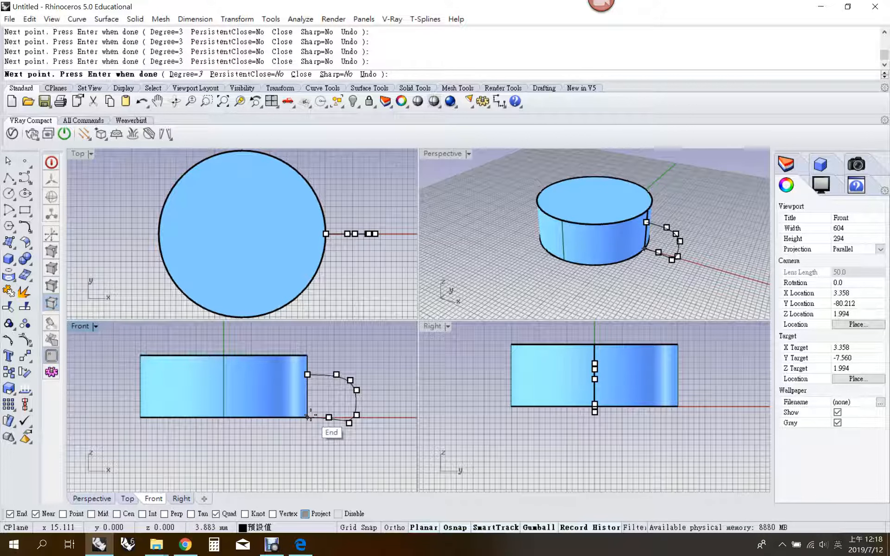
{"action": "left_click", "coordinate": [308, 416]}
{"action": "key", "text": "Return"}
{"action": "left_click", "coordinate": [503, 527]}
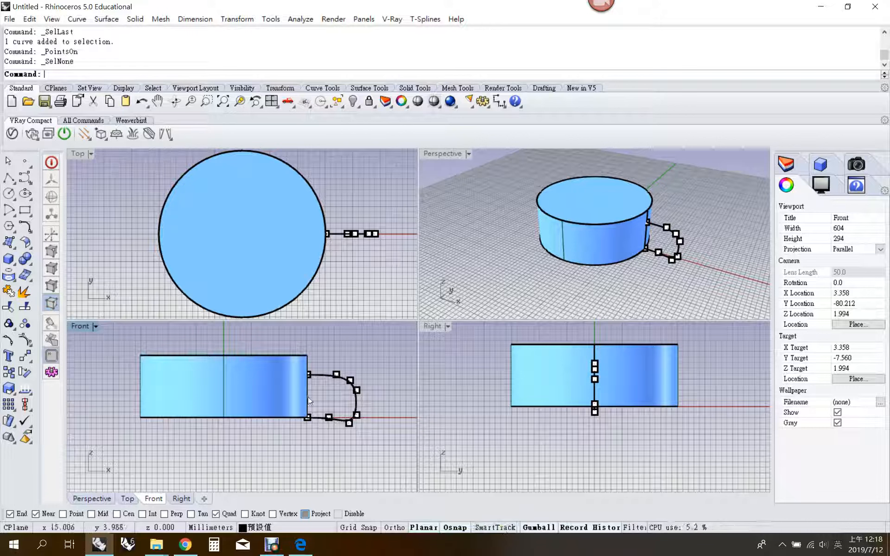
Hide the cylinder, then rotate the curve's four outer control points slightly and shift them inward
{"action": "left_click", "coordinate": [304, 394]}
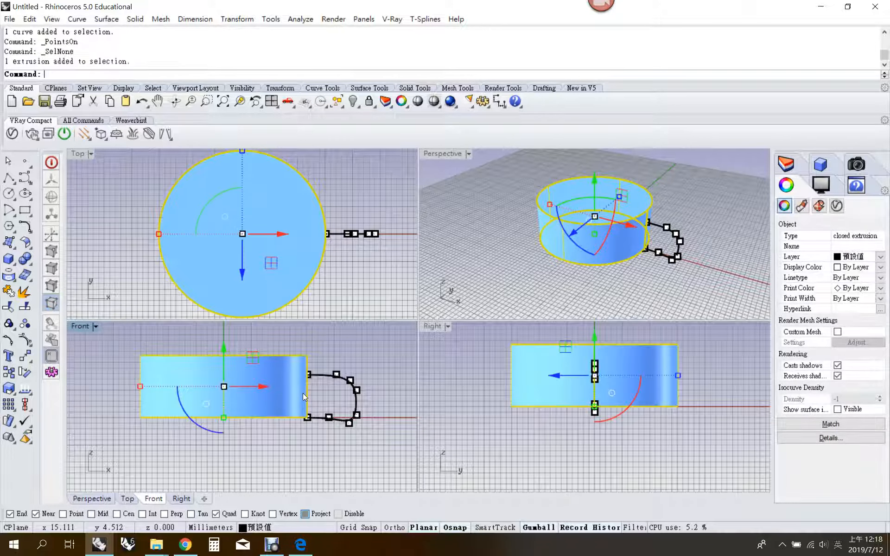
{"action": "left_click", "coordinate": [353, 102]}
{"action": "scroll", "coordinate": [343, 396], "scroll_direction": "up", "scroll_amount": 5}
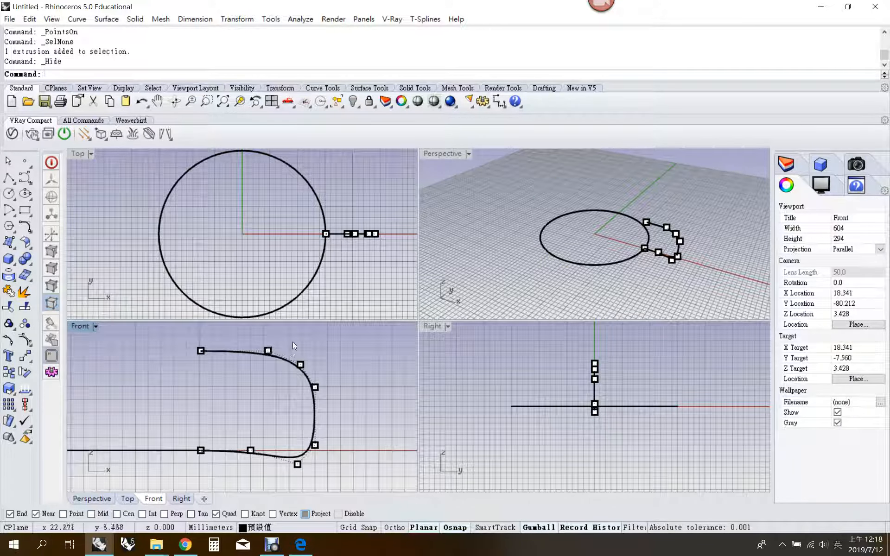
{"action": "left_click_drag", "start_coordinate": [291, 346], "coordinate": [365, 491]}
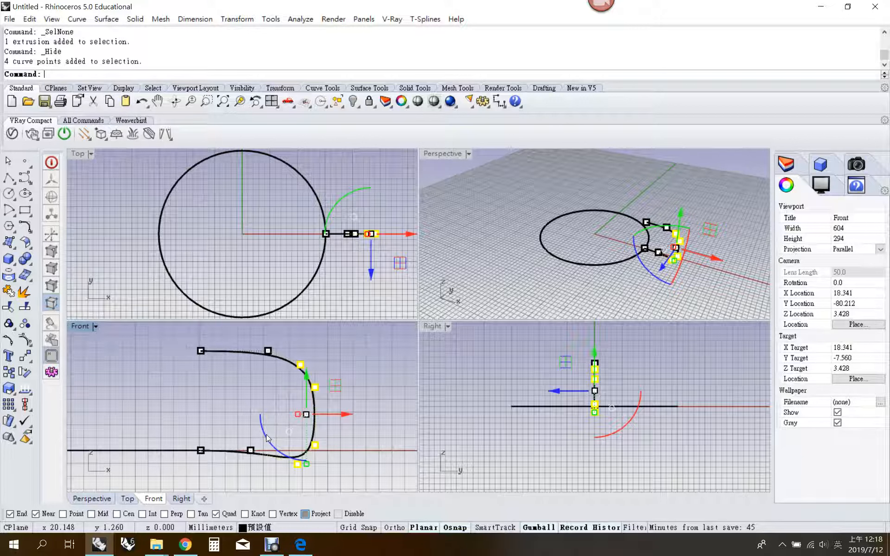
{"action": "left_click_drag", "start_coordinate": [267, 438], "coordinate": [275, 431]}
{"action": "left_click_drag", "start_coordinate": [338, 397], "coordinate": [329, 394]}
{"action": "left_click", "coordinate": [328, 392]}
Smooth the curve by moving its upper-corner control point slightly inward and raising the lowest control point almost to the baseline
{"action": "left_click", "coordinate": [299, 364]}
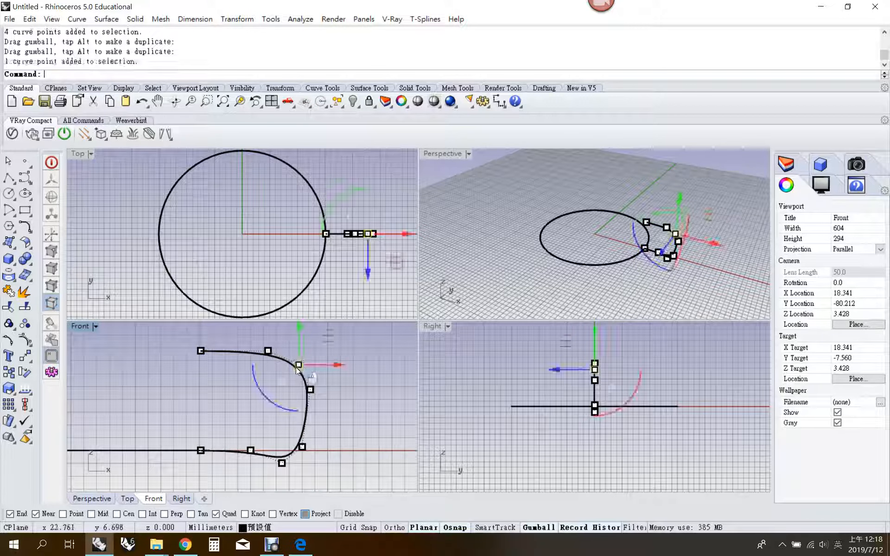
{"action": "left_click_drag", "start_coordinate": [299, 365], "coordinate": [295, 367]}
{"action": "left_click", "coordinate": [282, 462]}
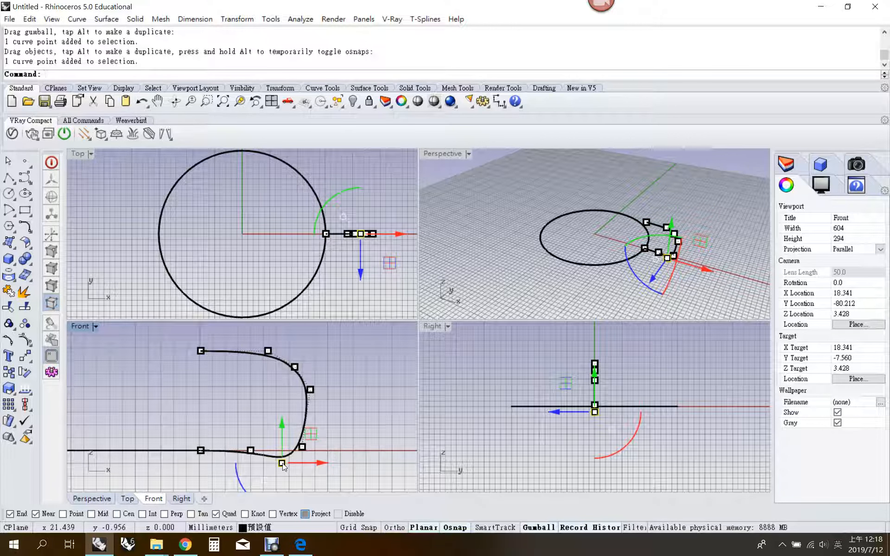
{"action": "left_click_drag", "start_coordinate": [283, 463], "coordinate": [277, 454]}
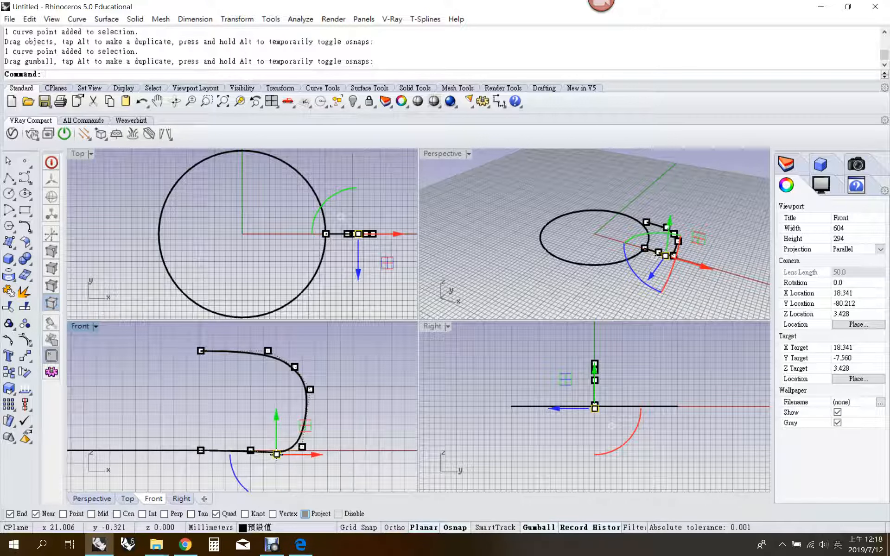
{"action": "key", "text": "Escape"}
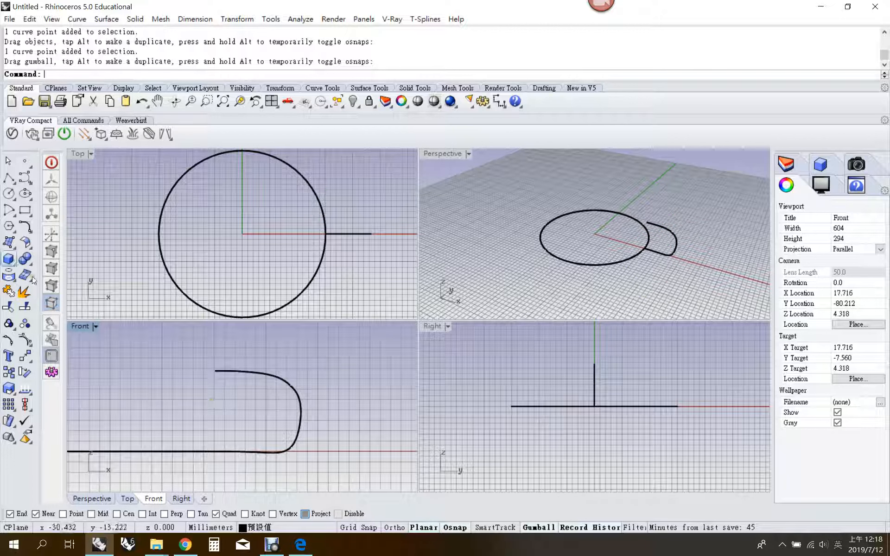
Close the curve's open side with a straight polyline between its two endpoints, using only the End object snap
{"action": "left_click", "coordinate": [6, 181]}
{"action": "right_click", "coordinate": [18, 514]}
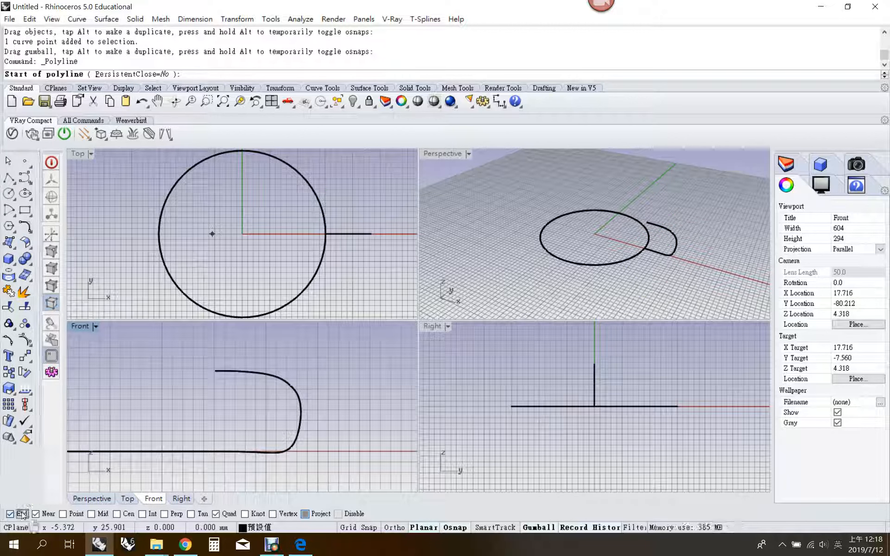
{"action": "left_click", "coordinate": [217, 378]}
{"action": "left_click", "coordinate": [216, 450]}
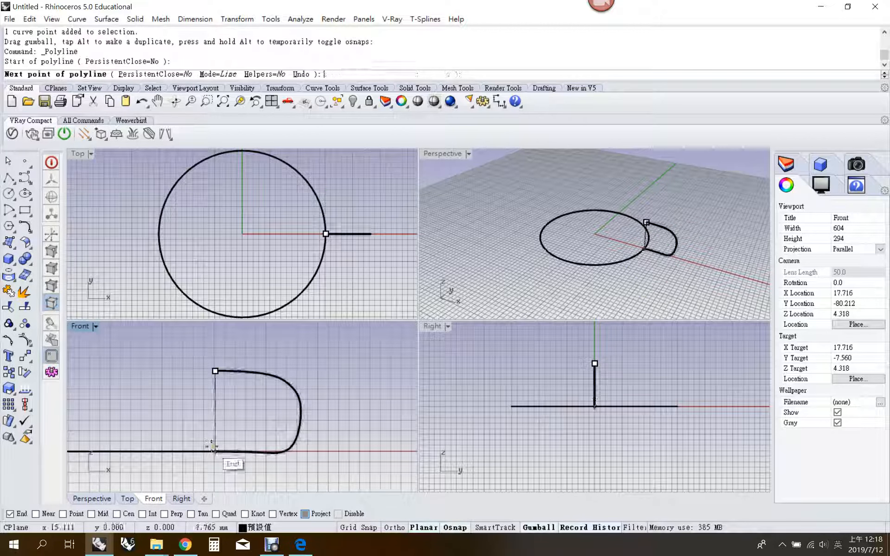
{"action": "key", "text": "Return"}
Join the curve and the straight line into one closed profile
{"action": "left_click_drag", "start_coordinate": [181, 361], "coordinate": [339, 502]}
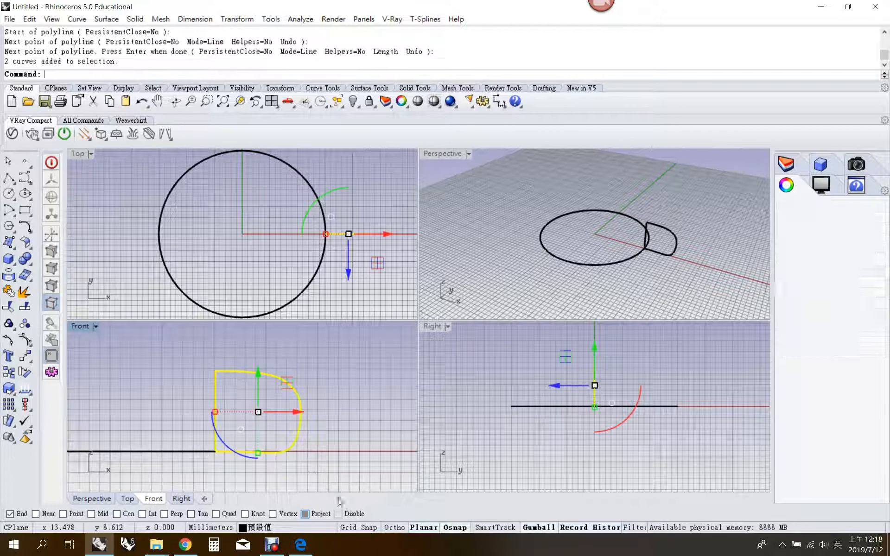
{"action": "left_click", "coordinate": [8, 291]}
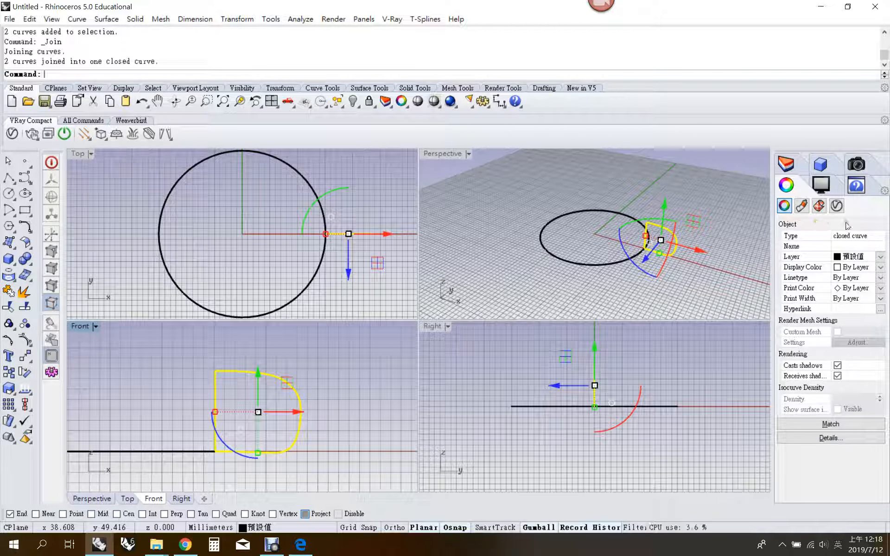
{"action": "left_click", "coordinate": [262, 271]}
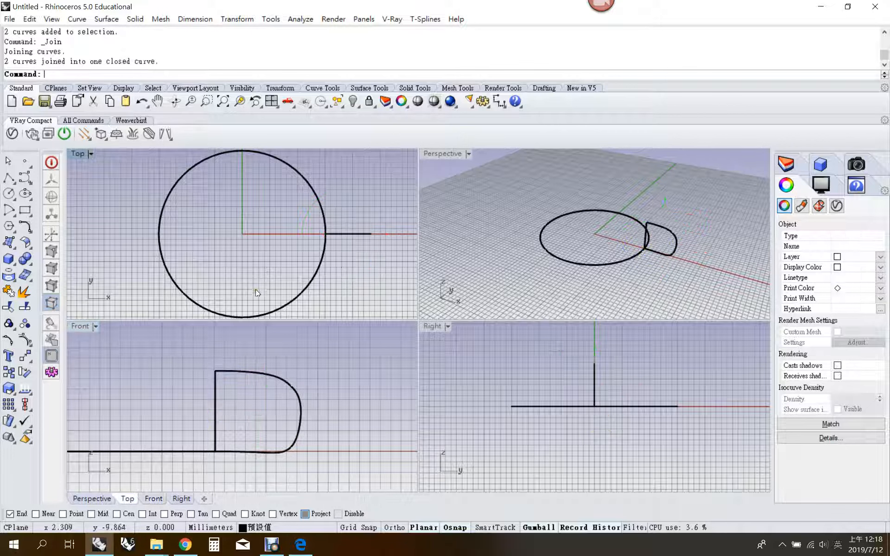
Revolve the closed profile a full circle about a vertical axis starting at the origin 0
{"action": "scroll", "coordinate": [253, 297], "scroll_direction": "down", "scroll_amount": 4}
{"action": "scroll", "coordinate": [269, 374], "scroll_direction": "down", "scroll_amount": 2}
{"action": "right_click_drag", "start_coordinate": [270, 376], "coordinate": [330, 390]}
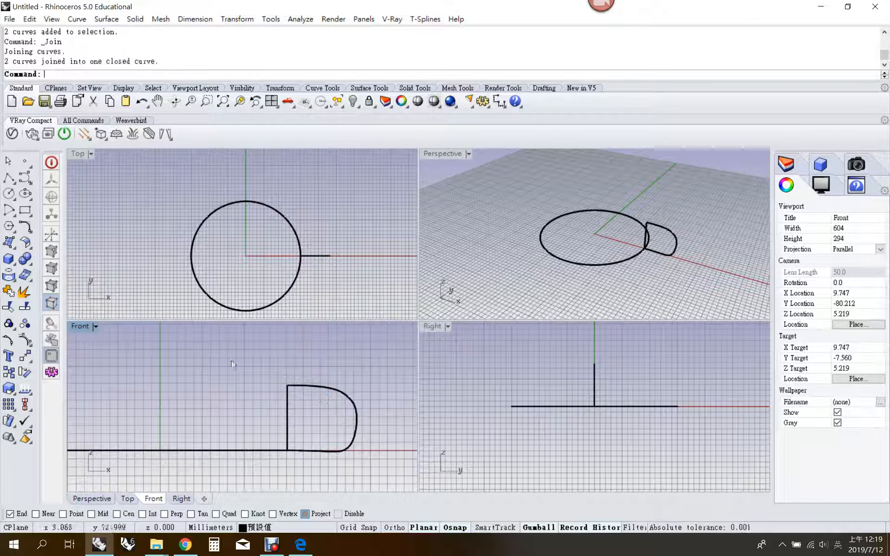
{"action": "left_click", "coordinate": [8, 246]}
{"action": "left_click", "coordinate": [61, 297]}
{"action": "left_click", "coordinate": [328, 389]}
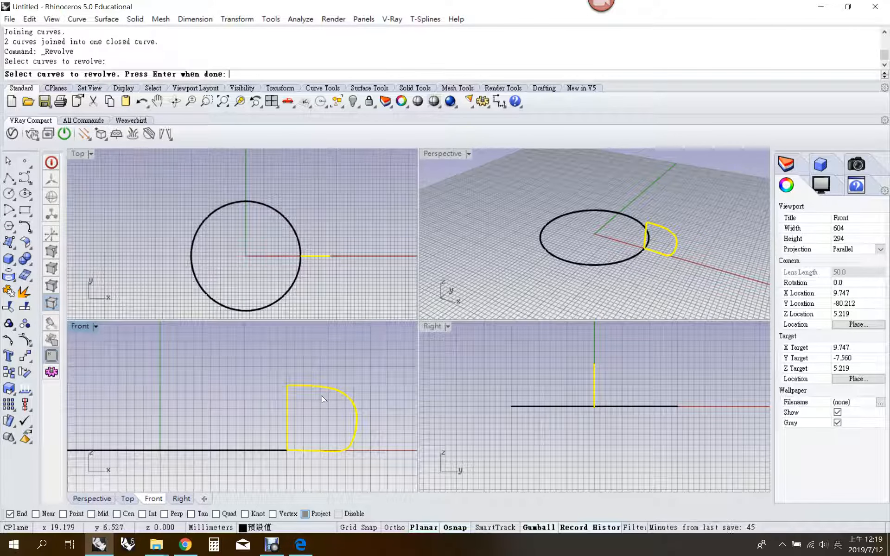
{"action": "key", "text": "Return"}
{"action": "type", "text": "0"}
{"action": "key", "text": "Return"}
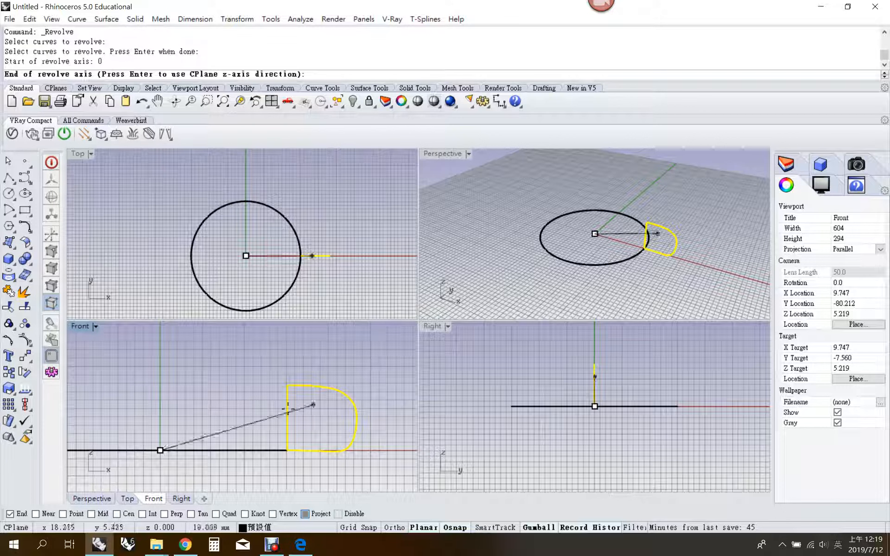
{"action": "left_click", "coordinate": [173, 361]}
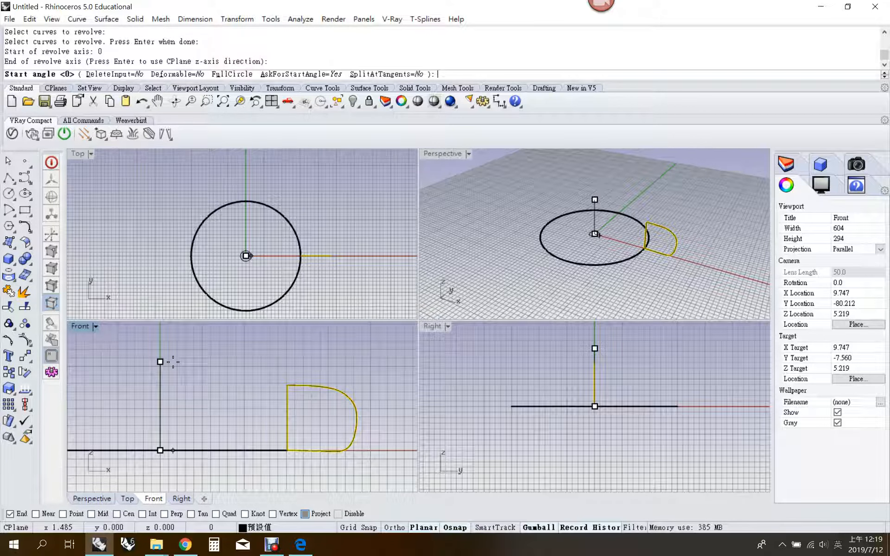
{"action": "left_click", "coordinate": [230, 75]}
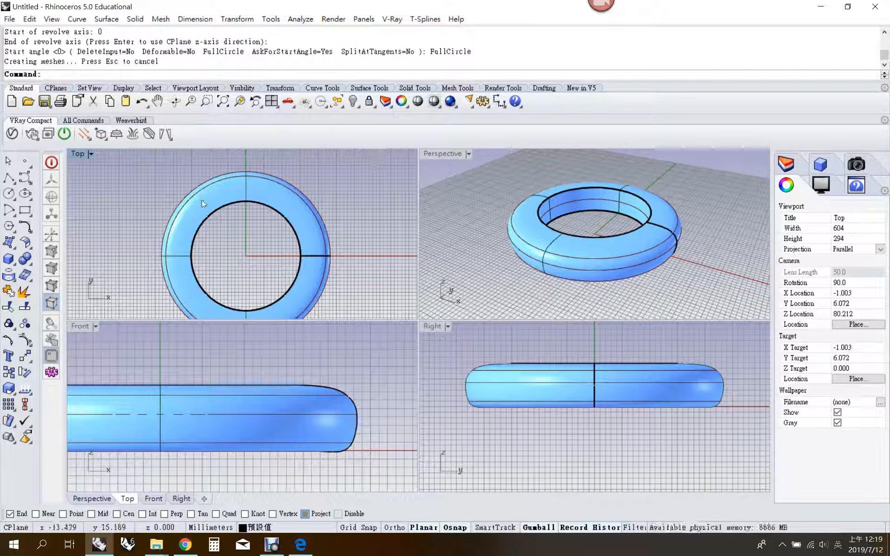
Draw a vertical line about 3 mm long in the maximized Top view, just outside the ring's lower edge and left of centre
{"action": "right_click_drag", "start_coordinate": [201, 203], "coordinate": [187, 180]}
{"action": "double_click", "coordinate": [78, 153]}
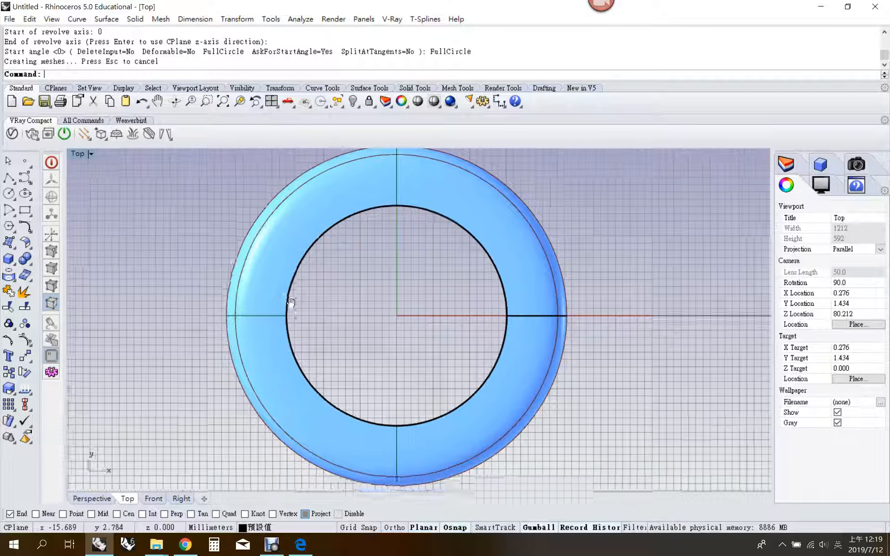
{"action": "right_click_drag", "start_coordinate": [290, 302], "coordinate": [246, 255]}
{"action": "left_click", "coordinate": [9, 177]}
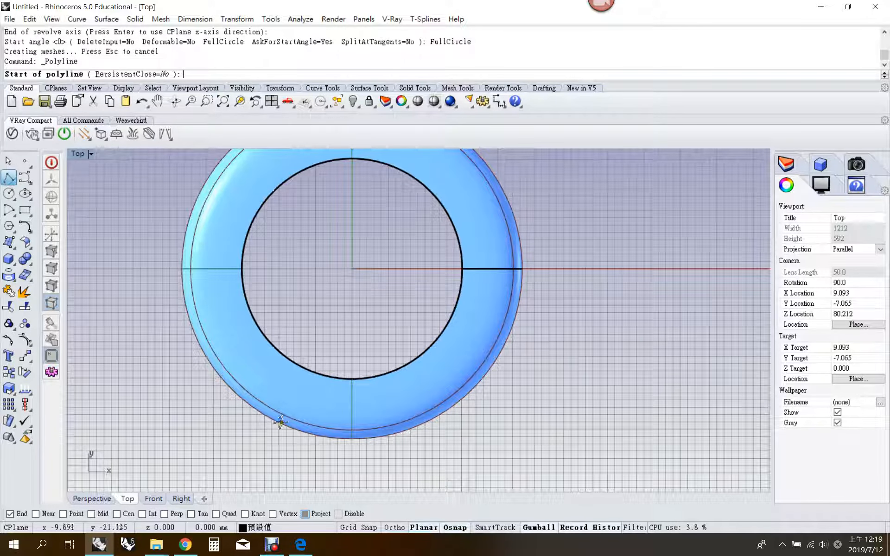
{"action": "left_click", "coordinate": [295, 457]}
{"action": "scroll", "coordinate": [294, 451], "scroll_direction": "up", "scroll_amount": 5}
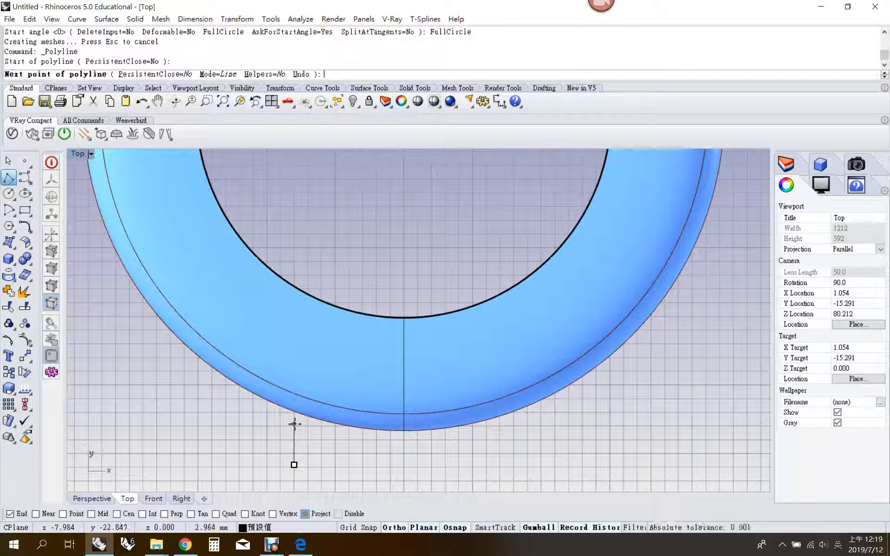
{"action": "left_click", "coordinate": [295, 424]}
{"action": "key", "text": "Return"}
Nudge the short vertical line slightly up toward the ring and hide the revolved ring
{"action": "left_click", "coordinate": [296, 433]}
{"action": "left_click_drag", "start_coordinate": [298, 433], "coordinate": [301, 429]}
{"action": "scroll", "coordinate": [301, 428], "scroll_direction": "down", "scroll_amount": 3}
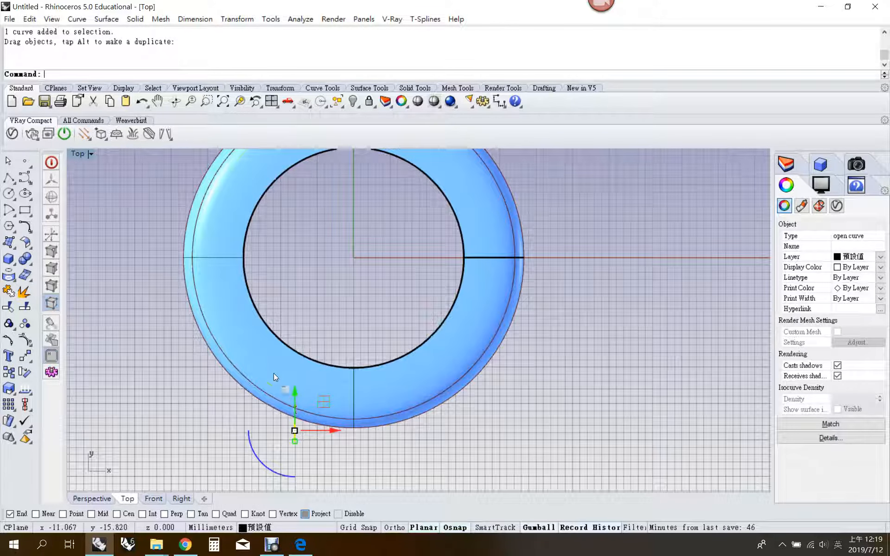
{"action": "left_click", "coordinate": [273, 375]}
{"action": "left_click", "coordinate": [353, 101]}
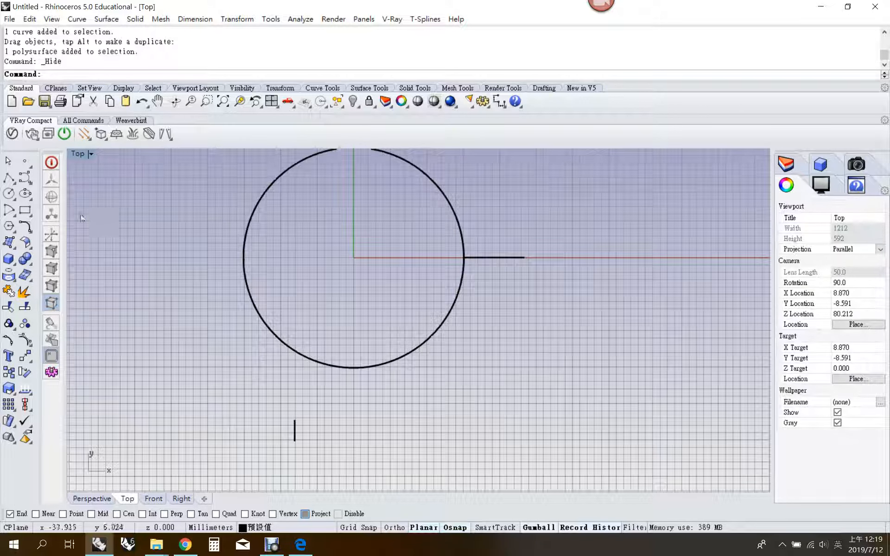
Split the circle at its left quadrant and at a point just below it, and delete the larger arc
{"action": "left_click", "coordinate": [26, 311]}
{"action": "left_click", "coordinate": [136, 74]}
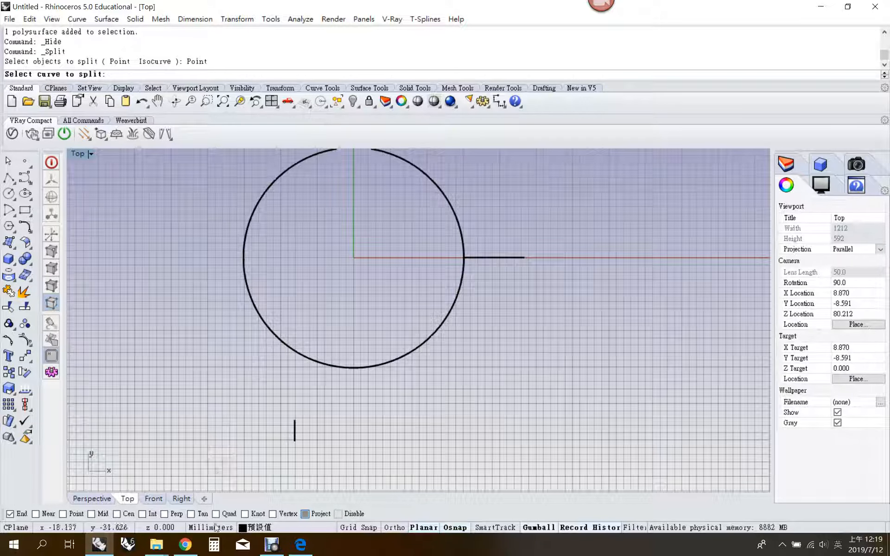
{"action": "left_click", "coordinate": [241, 260]}
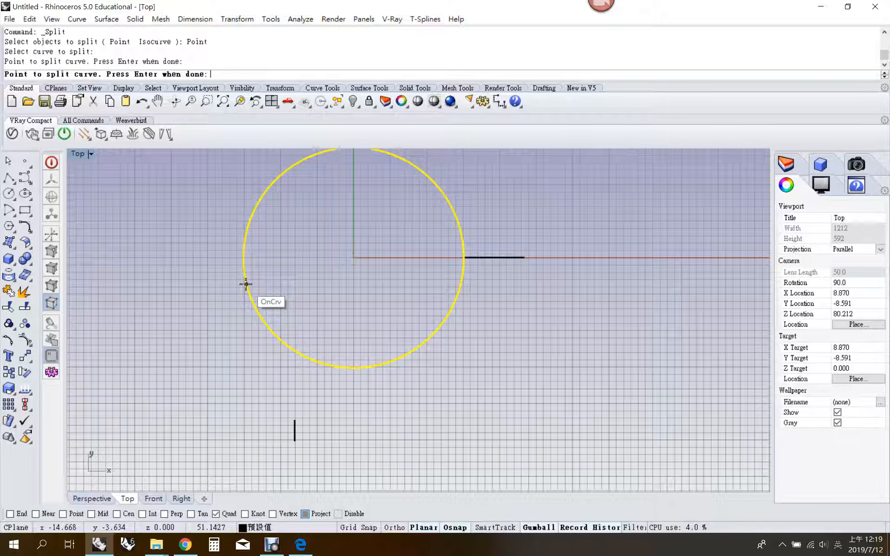
{"action": "left_click", "coordinate": [248, 290]}
{"action": "key", "text": "Return"}
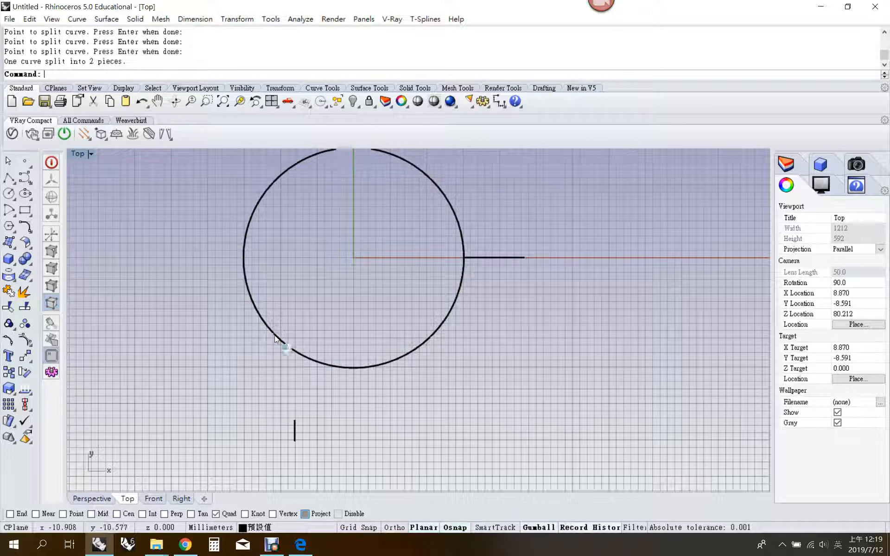
{"action": "left_click", "coordinate": [276, 339]}
{"action": "key", "text": "Delete"}
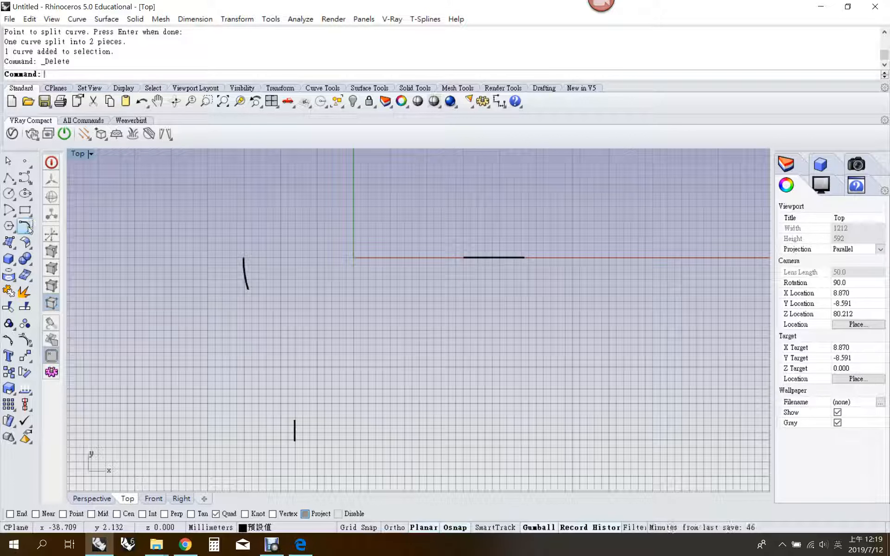
Blend the arc's lower end into the short line's upper end with curvature continuity, and join the three curves
{"action": "left_click", "coordinate": [29, 231]}
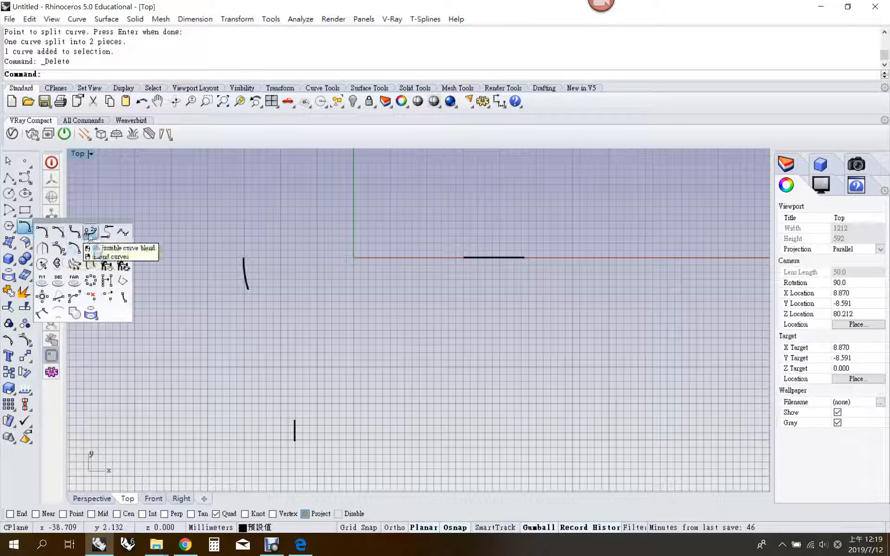
{"action": "left_click", "coordinate": [77, 243]}
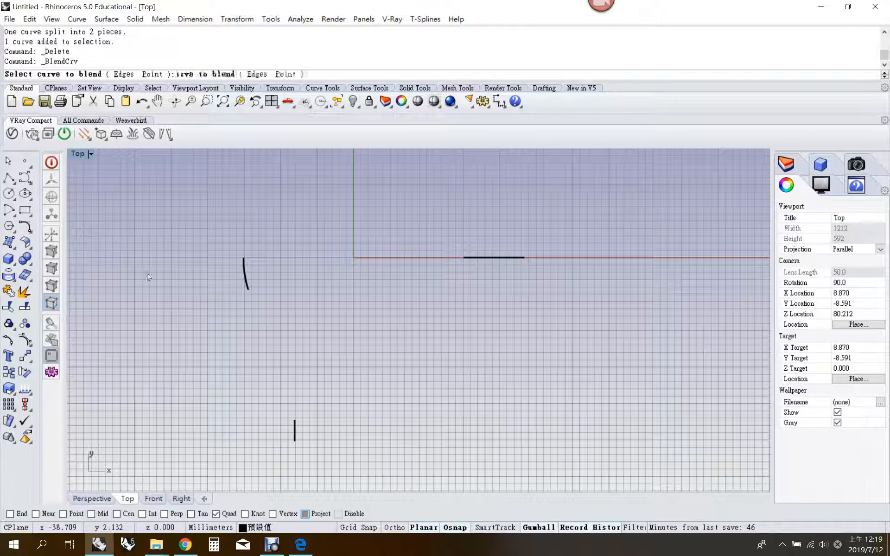
{"action": "left_click", "coordinate": [246, 284]}
{"action": "left_click", "coordinate": [297, 422]}
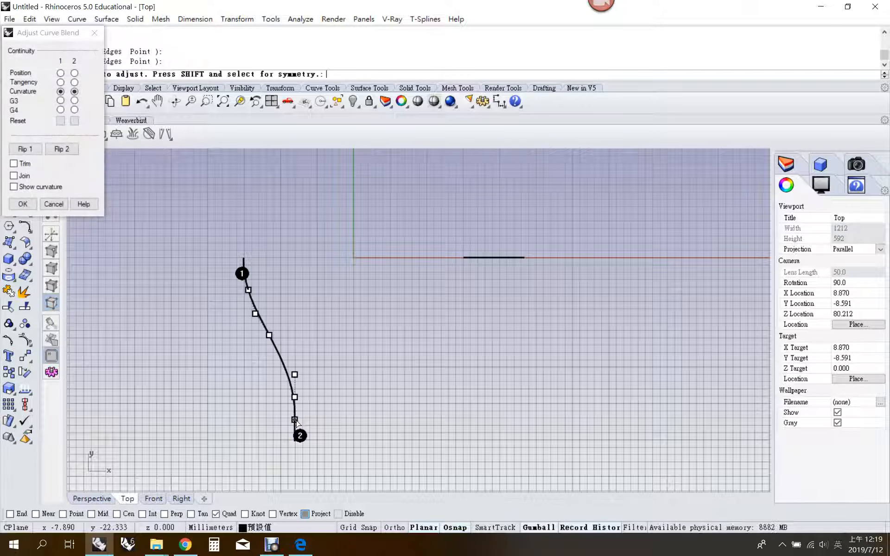
{"action": "left_click", "coordinate": [22, 204]}
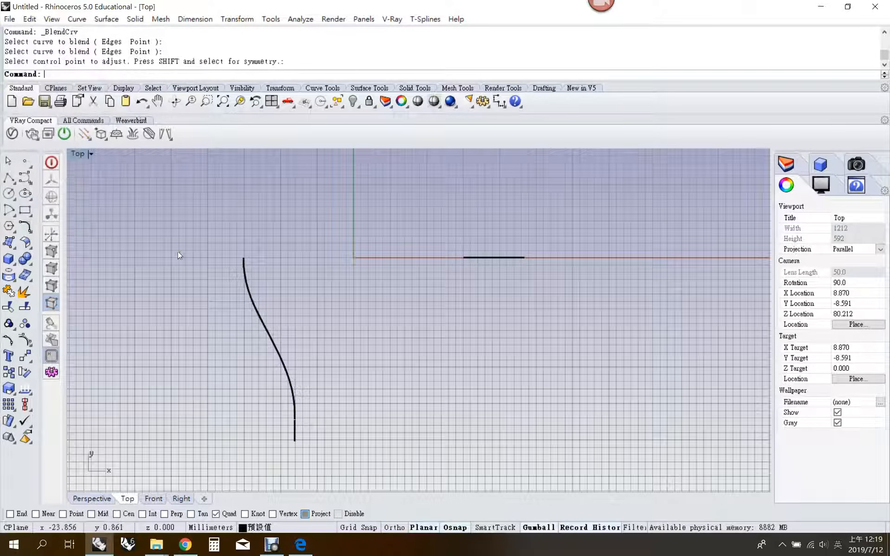
{"action": "left_click_drag", "start_coordinate": [175, 235], "coordinate": [371, 458]}
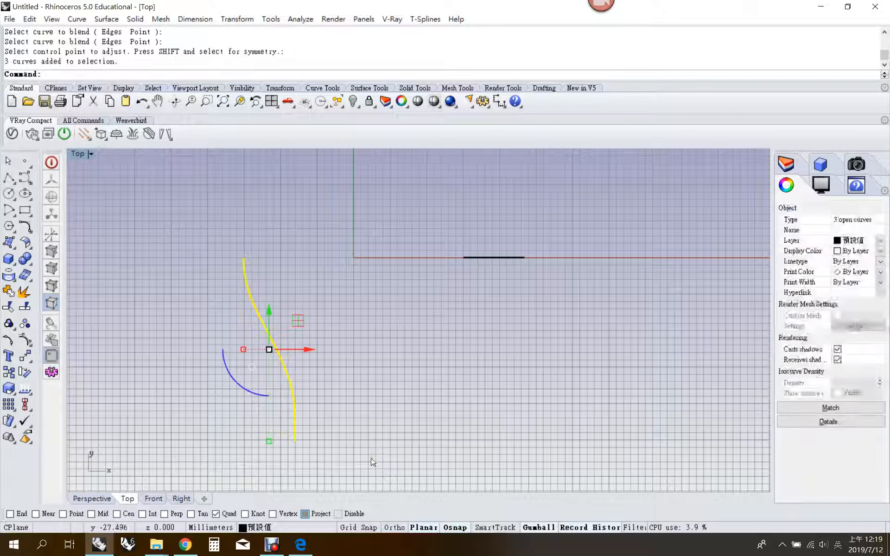
{"action": "left_click", "coordinate": [7, 296]}
Mirror a copy of the joined side curve across the vertical axis through the origin 0
{"action": "left_click", "coordinate": [26, 358]}
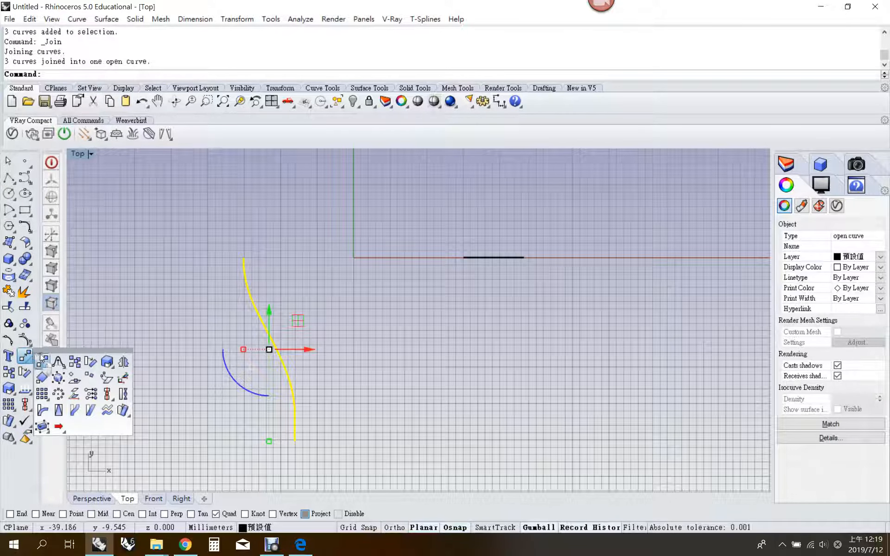
{"action": "left_click", "coordinate": [123, 363]}
{"action": "type", "text": "0"}
{"action": "key", "text": "Return"}
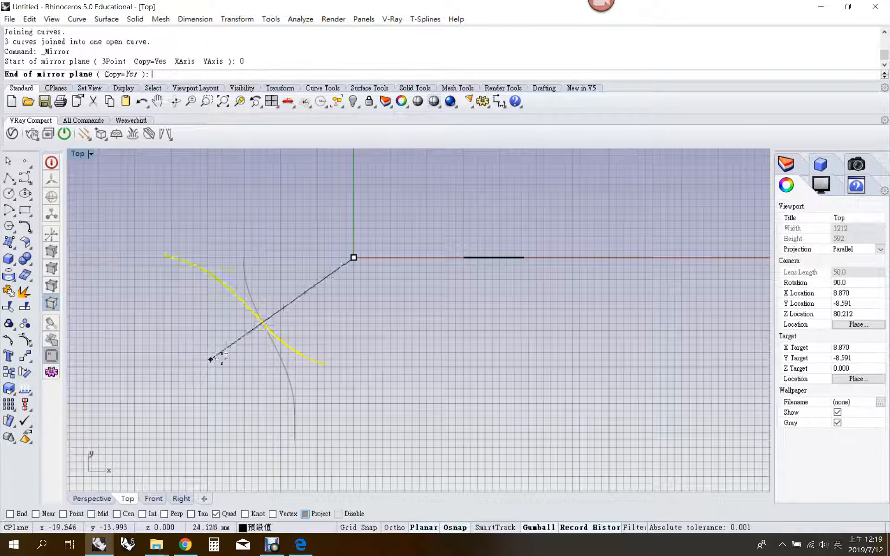
{"action": "left_click", "coordinate": [379, 345]}
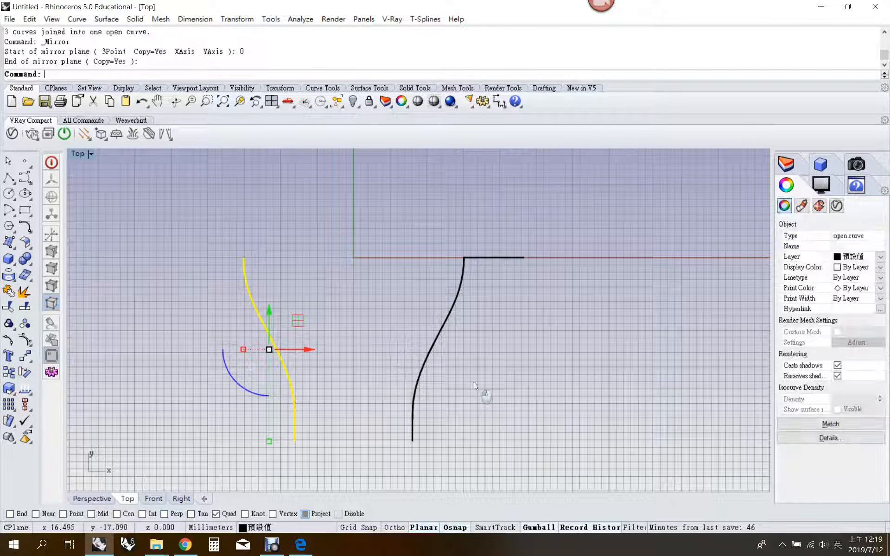
Mirror copies of both side curves across the horizontal axis through the origin 0, and clear the selection
{"action": "key", "text": "Return"}
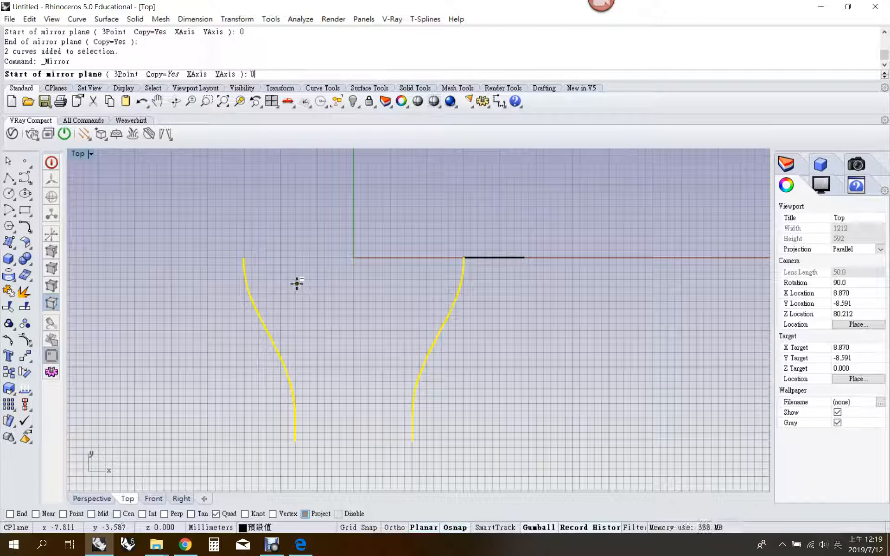
{"action": "type", "text": "0"}
{"action": "key", "text": "Return"}
{"action": "scroll", "coordinate": [302, 283], "scroll_direction": "down", "scroll_amount": 3}
{"action": "left_click", "coordinate": [224, 297]}
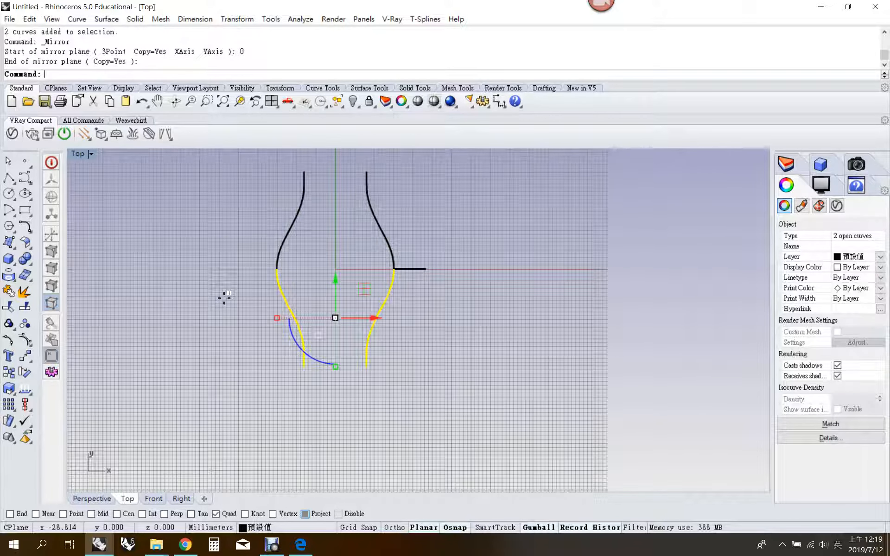
{"action": "key", "text": "Escape"}
{"action": "scroll", "coordinate": [224, 297], "scroll_direction": "down", "scroll_amount": 1}
{"action": "left_click", "coordinate": [9, 178]}
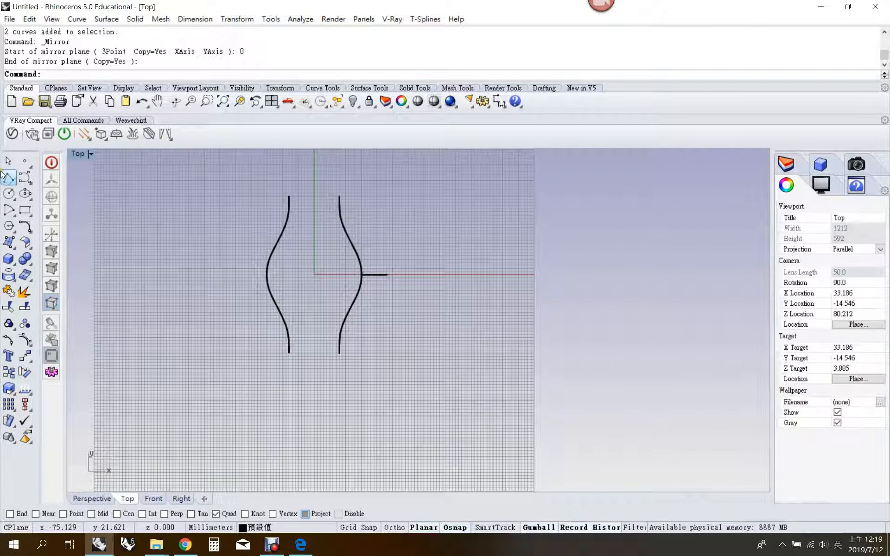
{"action": "left_click", "coordinate": [289, 196]}
{"action": "right_click", "coordinate": [238, 224]}
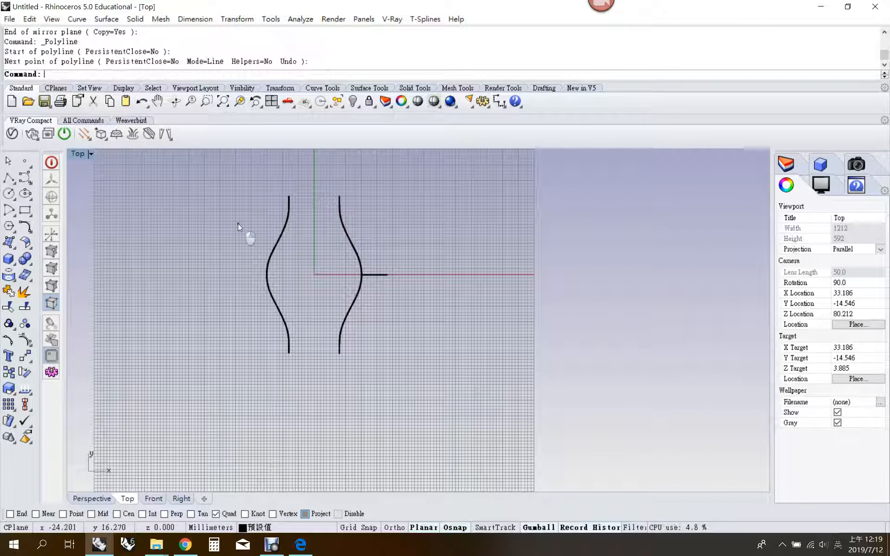
Enable End snapping and draw straight polylines connecting the side curves' two upper ends and their two lower ends
{"action": "right_click", "coordinate": [237, 224]}
{"action": "left_click", "coordinate": [9, 514]}
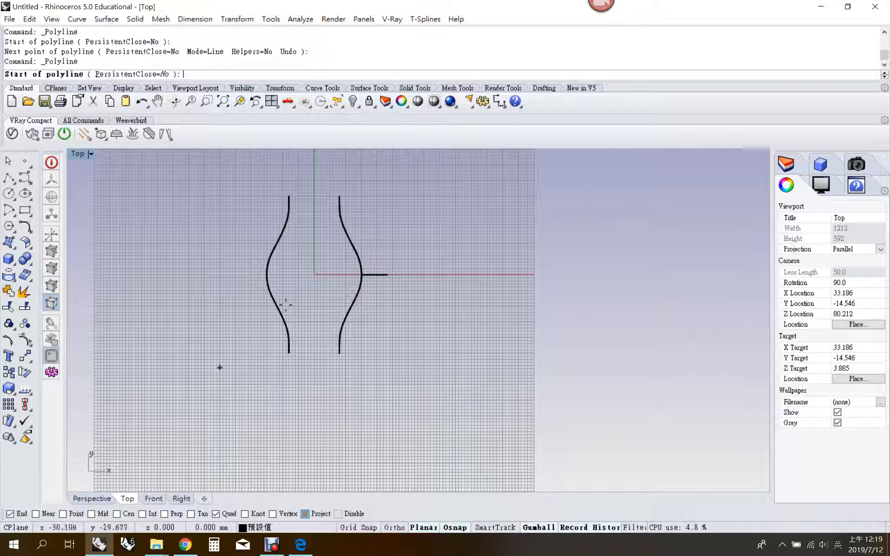
{"action": "left_click", "coordinate": [289, 197]}
{"action": "left_click", "coordinate": [340, 195]}
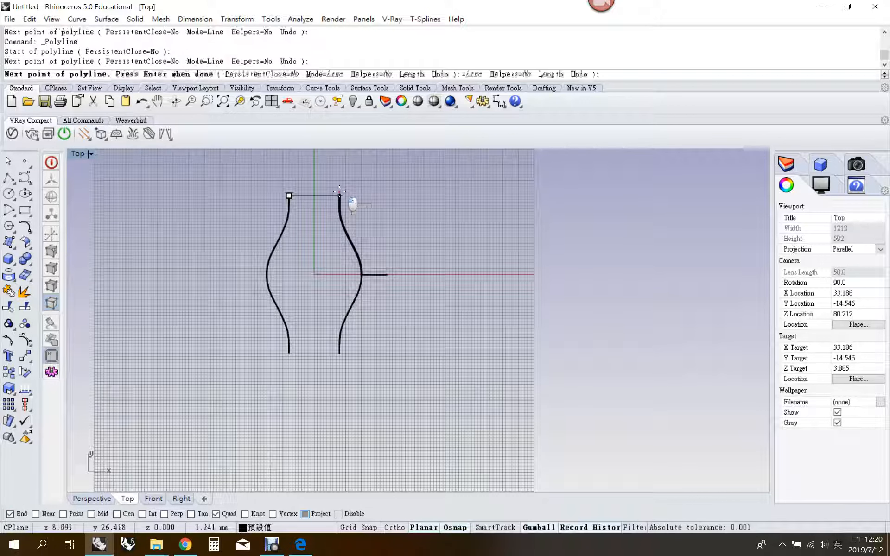
{"action": "right_click", "coordinate": [318, 315]}
{"action": "right_click", "coordinate": [300, 375]}
{"action": "left_click", "coordinate": [289, 353]}
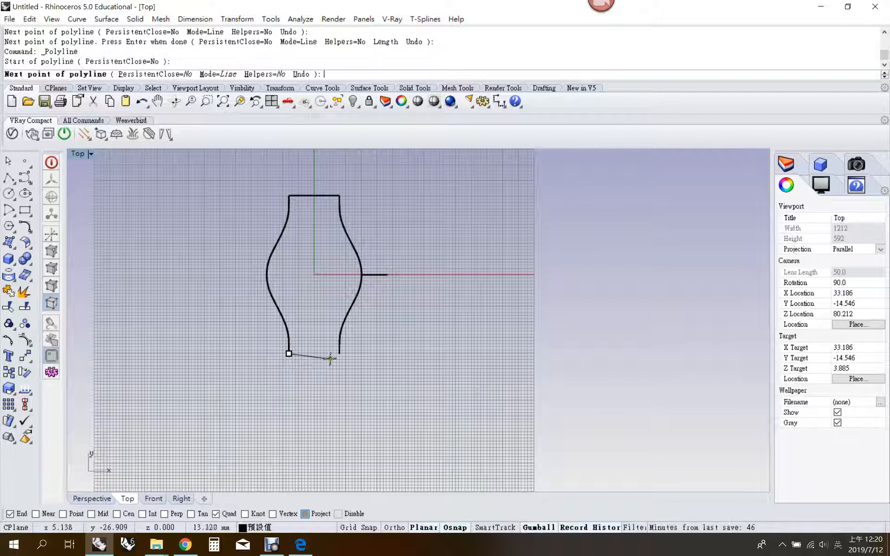
{"action": "left_click", "coordinate": [339, 353]}
{"action": "right_click", "coordinate": [335, 357]}
Join the four side curves and the two end lines into one closed outline
{"action": "left_click_drag", "start_coordinate": [255, 211], "coordinate": [367, 363]}
{"action": "left_click", "coordinate": [23, 306]}
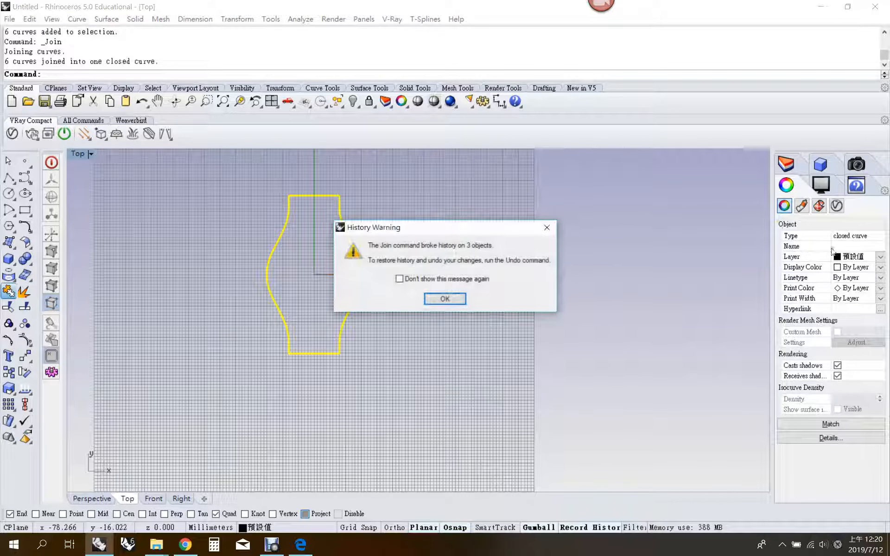
{"action": "left_click", "coordinate": [444, 299]}
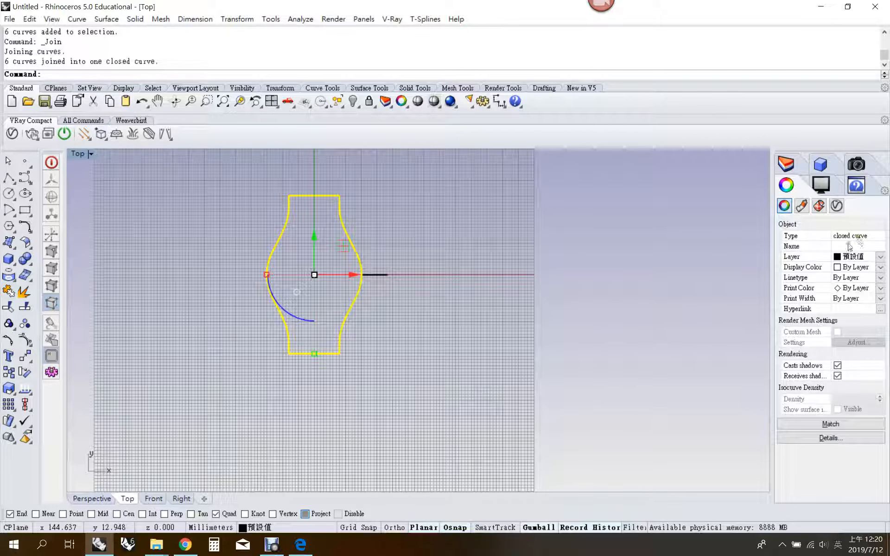
Switch to a maximized Perspective view and show the hidden ring and core
{"action": "double_click", "coordinate": [77, 156]}
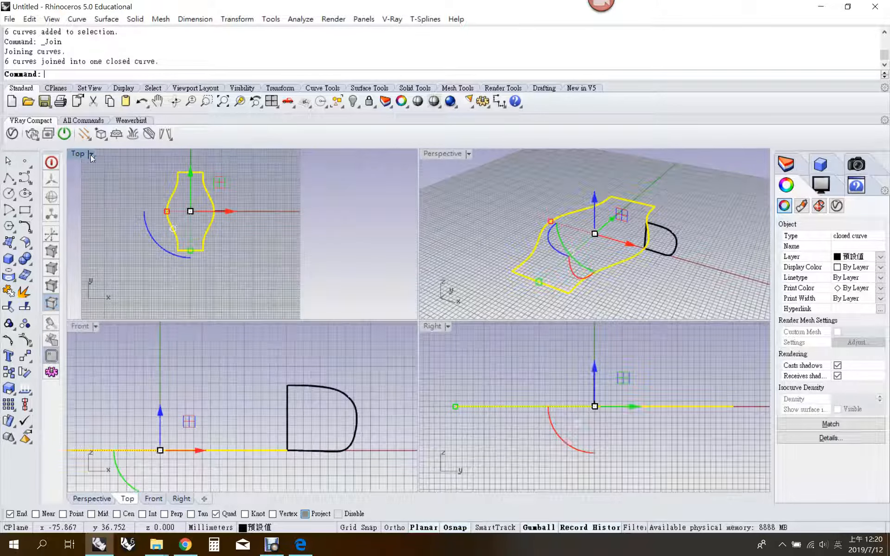
{"action": "double_click", "coordinate": [444, 155]}
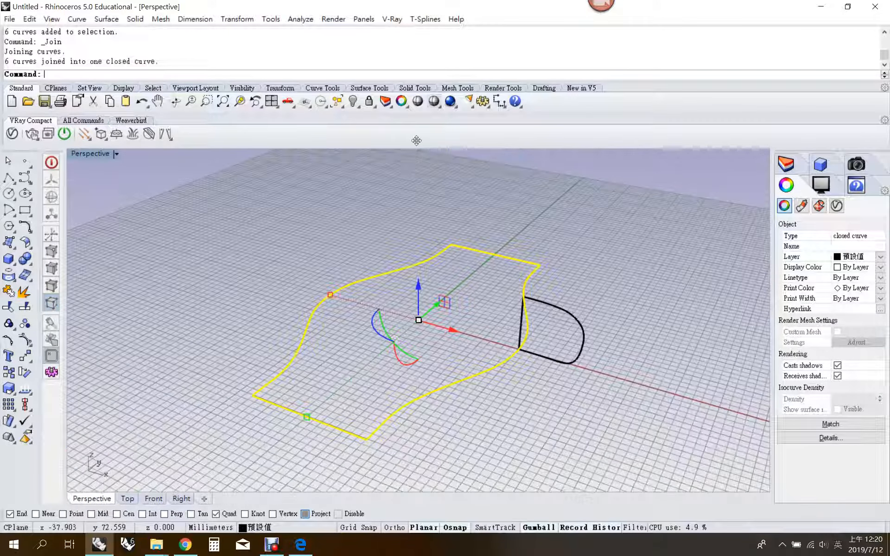
{"action": "right_click", "coordinate": [353, 102]}
Wire cut the ring all the way through with the closed outline, normal to the curve and keeping all pieces
{"action": "left_click", "coordinate": [27, 265]}
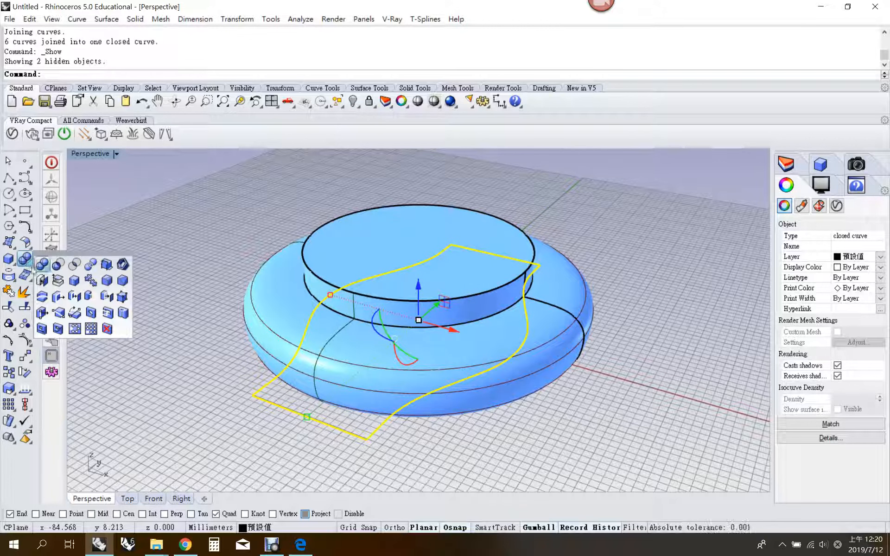
{"action": "left_click", "coordinate": [57, 313]}
{"action": "left_click", "coordinate": [261, 320]}
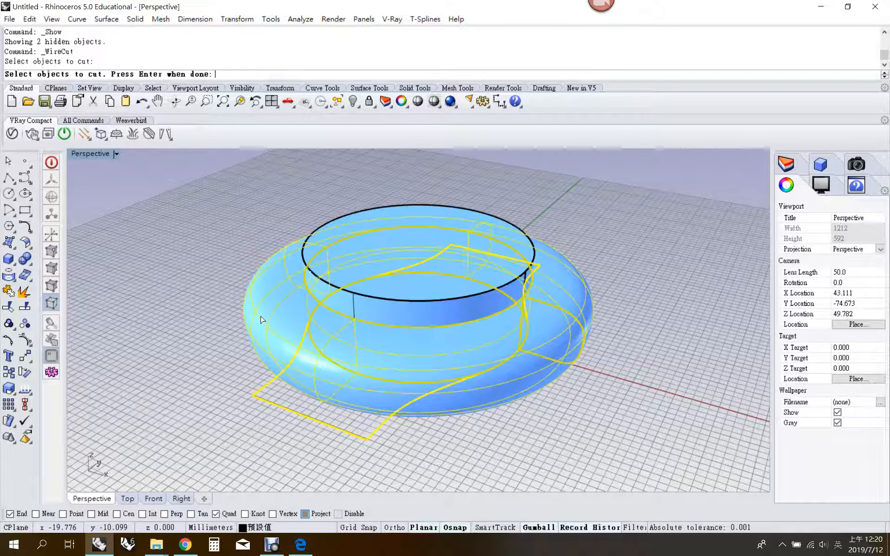
{"action": "key", "text": "Return"}
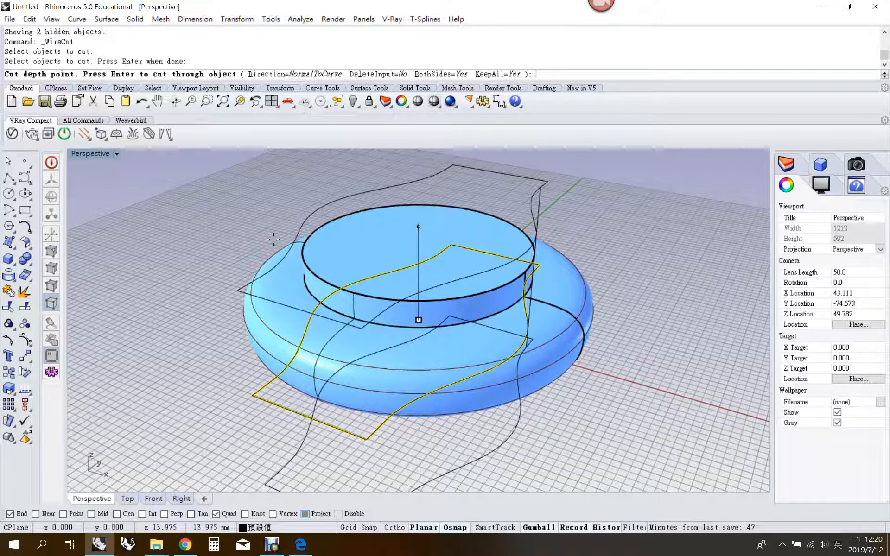
{"action": "key", "text": "Return"}
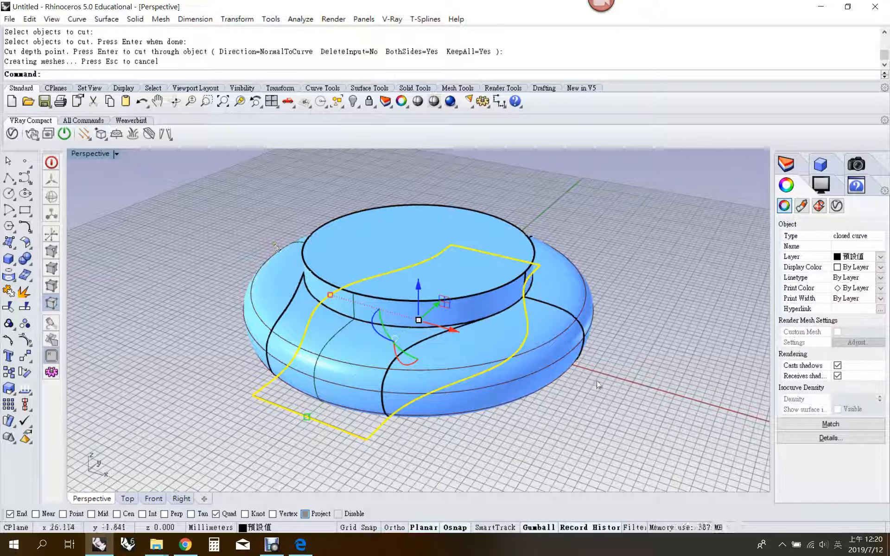
Delete the two ring pieces lying outside the outline on either side
{"action": "key", "text": "Delete"}
{"action": "left_click", "coordinate": [284, 279]}
{"action": "key", "text": "Delete"}
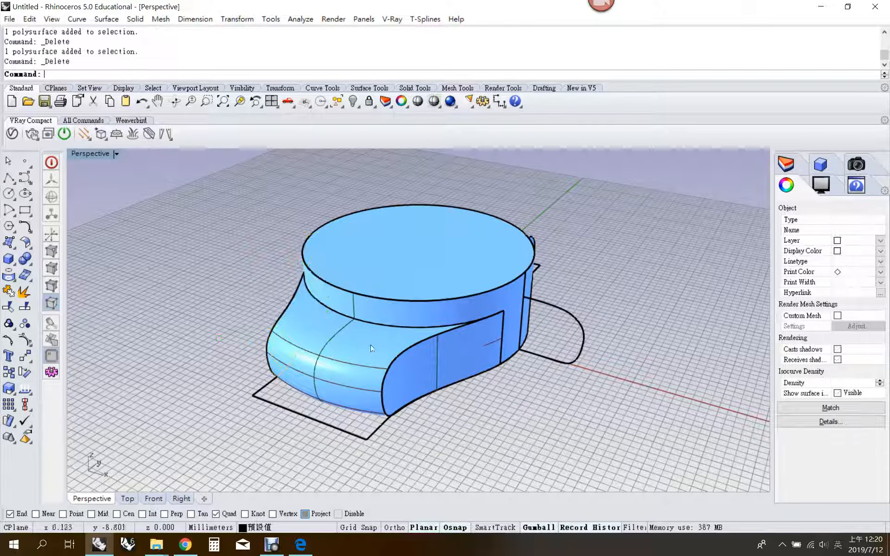
Boolean union the cylindrical core with the two remaining ring pieces, and select the resulting solid
{"action": "right_click_drag", "start_coordinate": [429, 367], "coordinate": [371, 352]}
{"action": "scroll", "coordinate": [371, 352], "scroll_direction": "up", "scroll_amount": 2}
{"action": "left_click", "coordinate": [25, 258]}
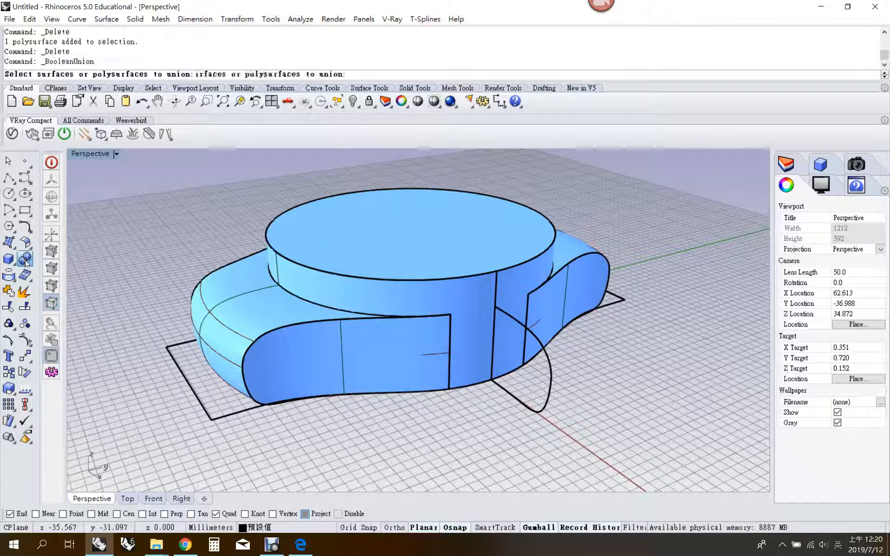
{"action": "left_click", "coordinate": [383, 362]}
{"action": "left_click", "coordinate": [410, 314]}
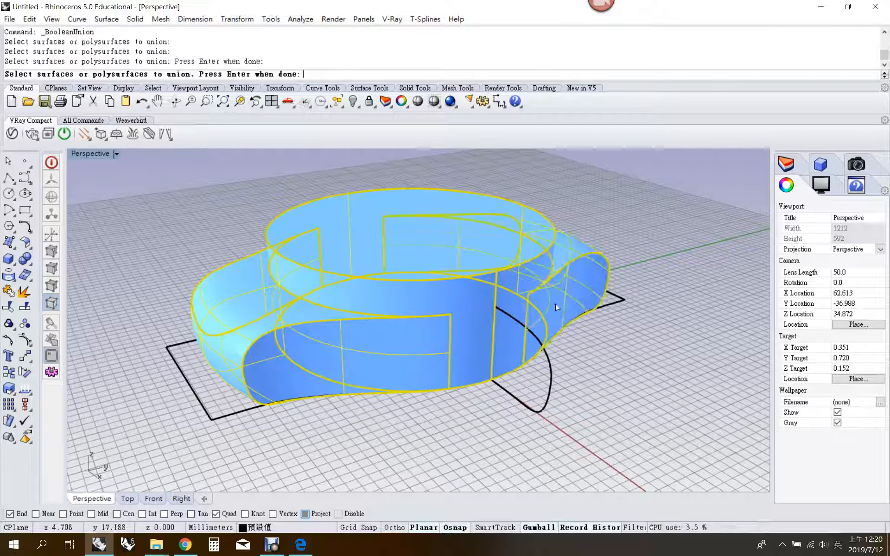
{"action": "key", "text": "Return"}
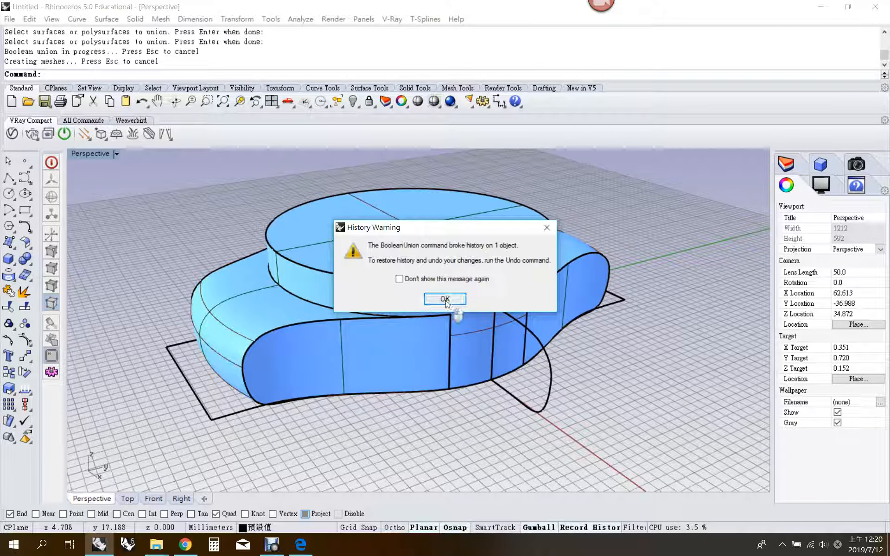
{"action": "left_click", "coordinate": [444, 299]}
{"action": "left_click", "coordinate": [440, 302]}
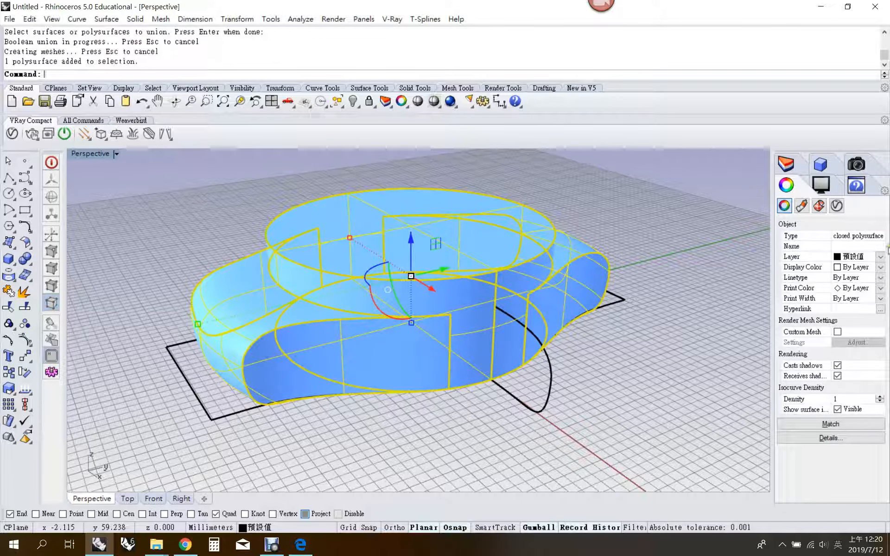
Restore the four-view layout and draw a rectangle about 64 by 52 mm in the Top view, from the origin 0 toward the lower right
{"action": "double_click", "coordinate": [81, 153]}
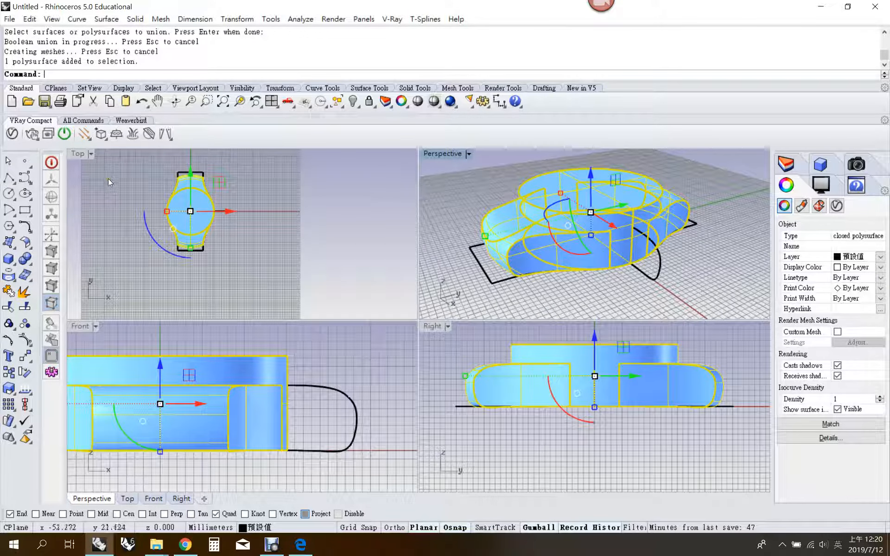
{"action": "left_click", "coordinate": [102, 185]}
{"action": "left_click", "coordinate": [26, 210]}
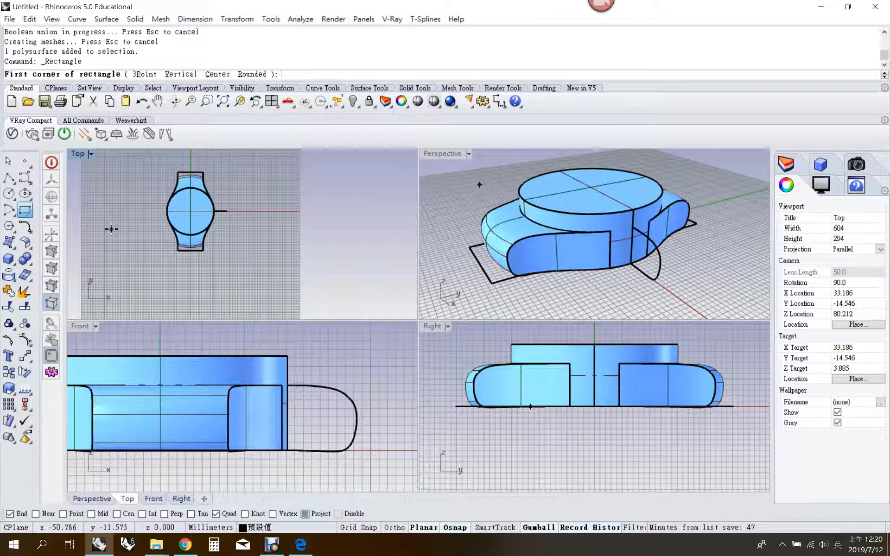
{"action": "type", "text": "0"}
{"action": "key", "text": "Return"}
{"action": "left_click", "coordinate": [290, 293]}
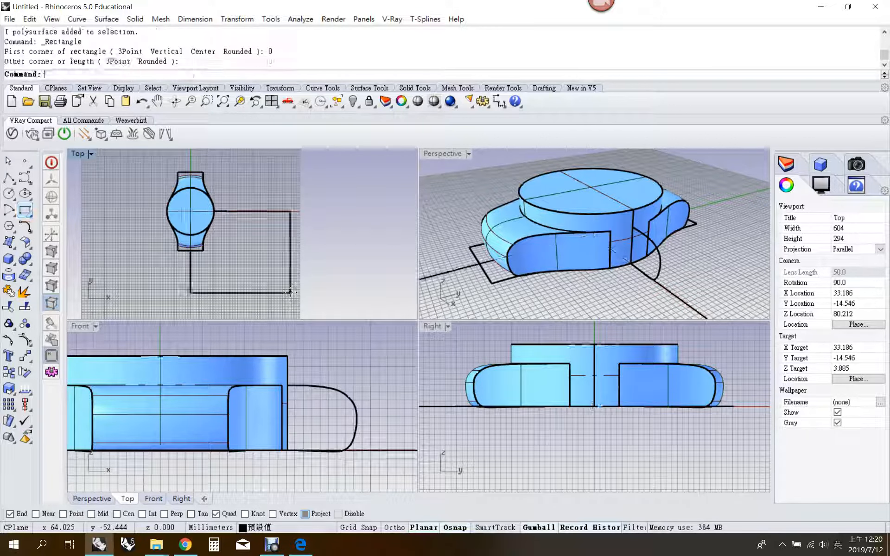
Trim away the solid outside the rectangle in the Top view, and hide the remaining quarter
{"action": "left_click", "coordinate": [257, 293]}
{"action": "left_click", "coordinate": [8, 307]}
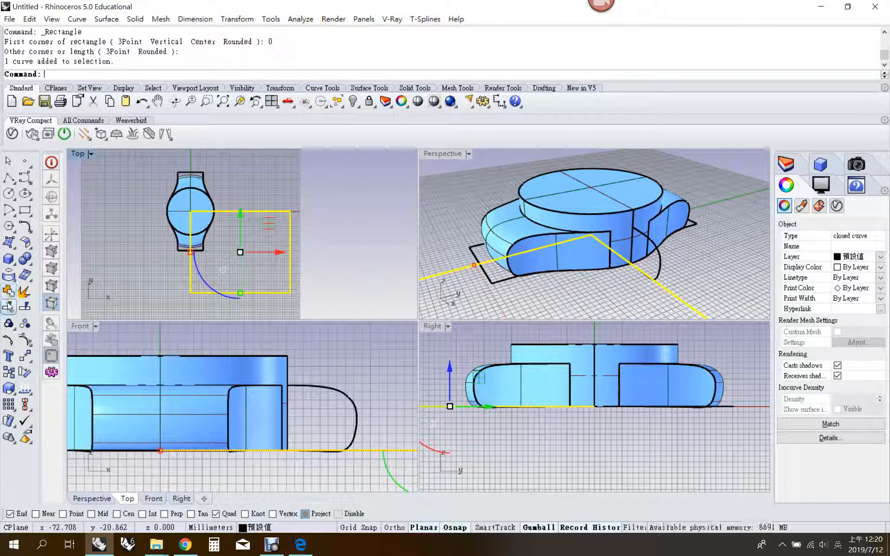
{"action": "left_click", "coordinate": [191, 190]}
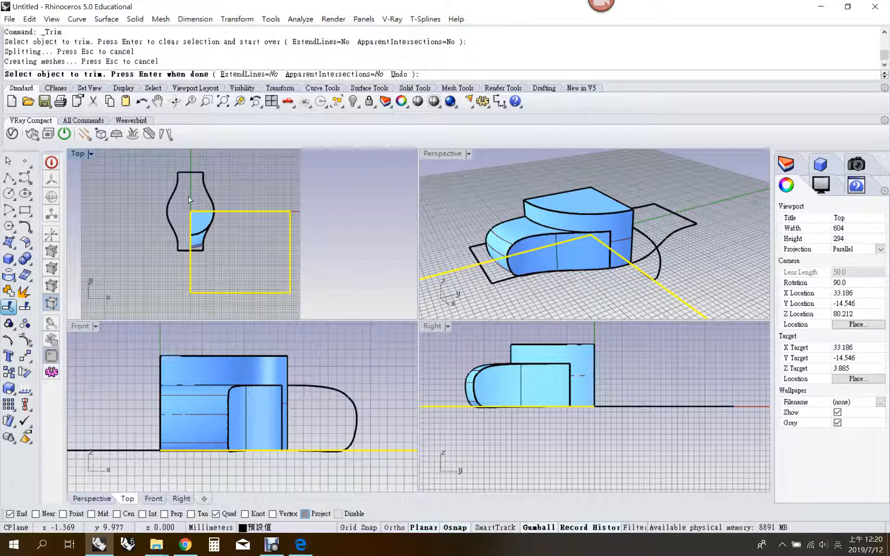
{"action": "key", "text": "Return"}
{"action": "left_click", "coordinate": [207, 223]}
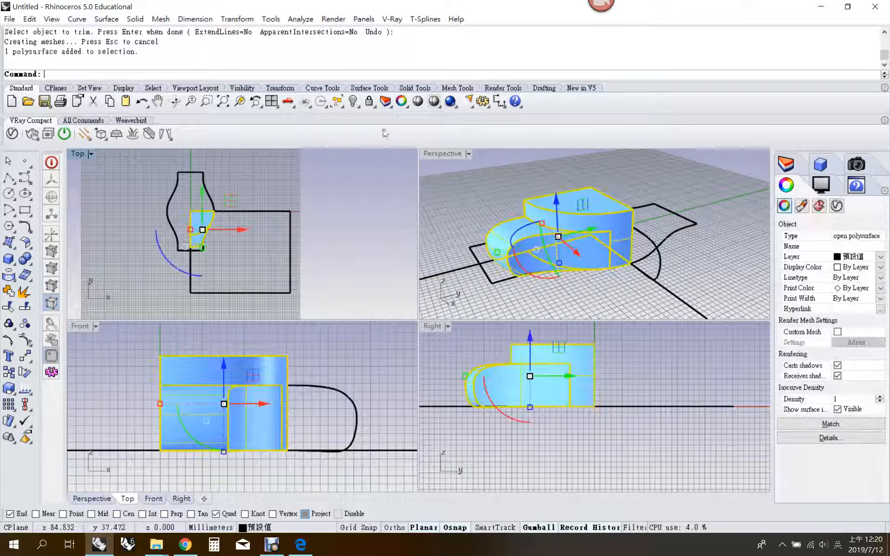
{"action": "left_click", "coordinate": [359, 104]}
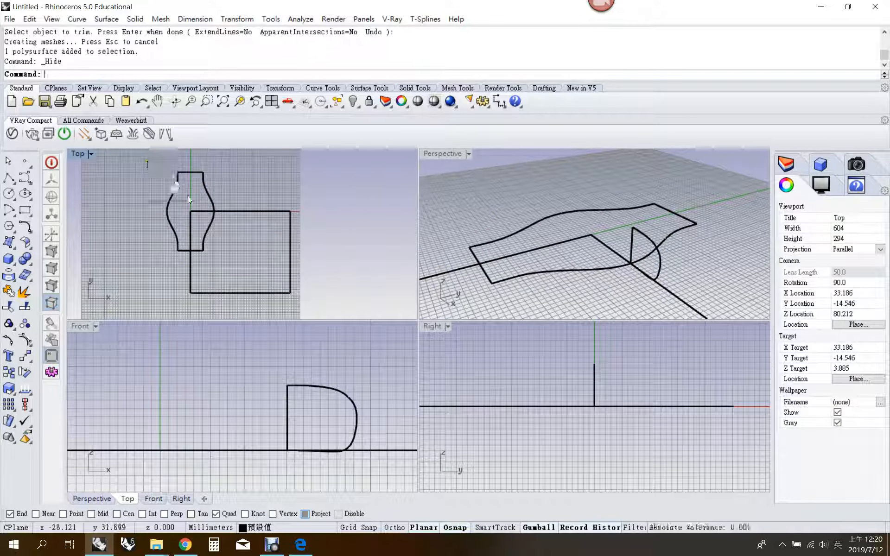
Delete the leftover outline, profile and rectangle curves, and show the hidden quarter solid in the maximized Perspective view
{"action": "left_click_drag", "start_coordinate": [146, 159], "coordinate": [326, 318]}
{"action": "key", "text": "Delete"}
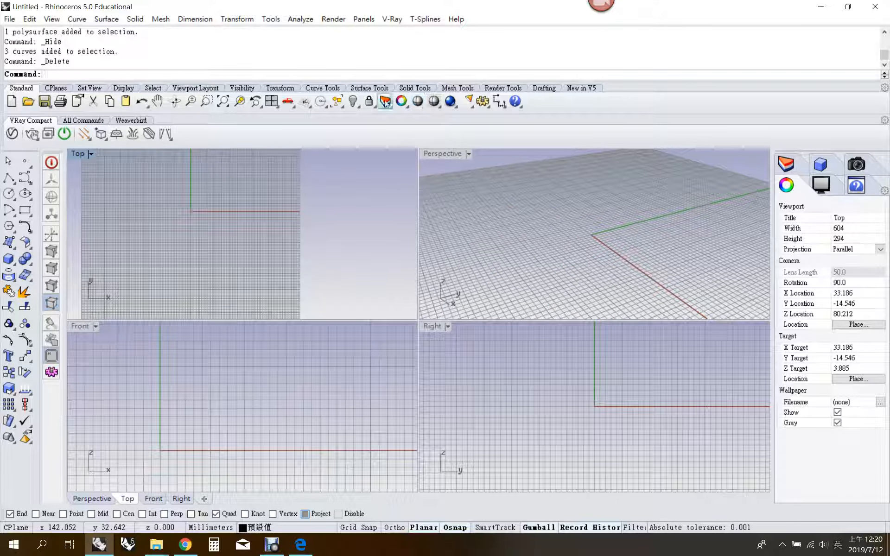
{"action": "right_click", "coordinate": [353, 101]}
{"action": "double_click", "coordinate": [443, 154]}
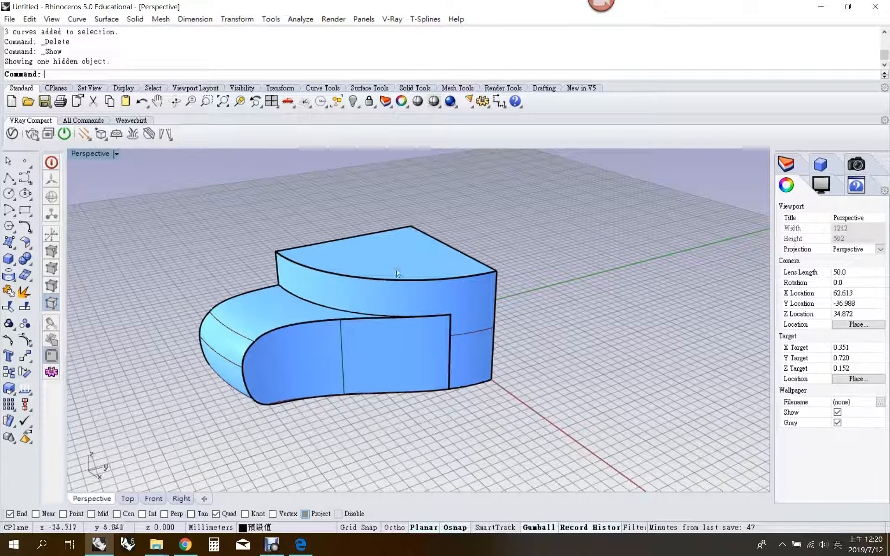
Extract the core's curved outer side face from the quarter solid
{"action": "left_click", "coordinate": [26, 259]}
{"action": "left_click", "coordinate": [58, 280]}
{"action": "left_click", "coordinate": [530, 340]}
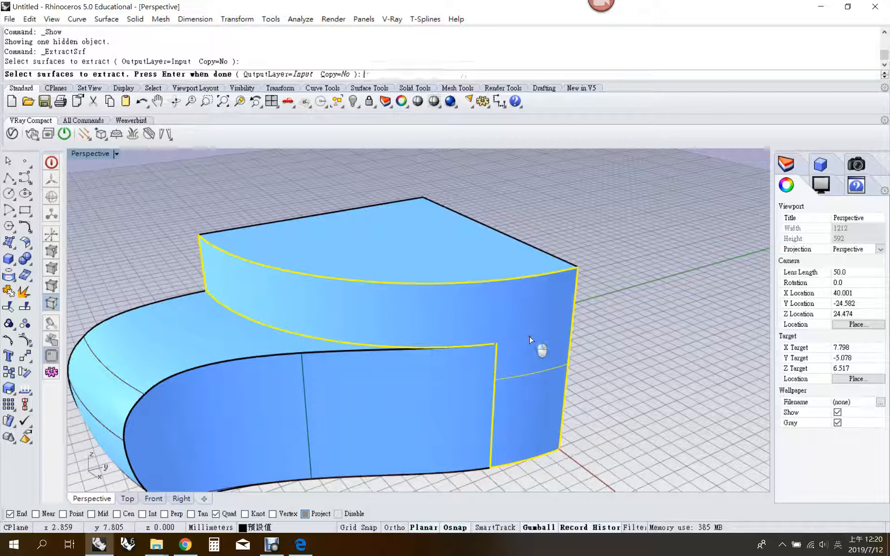
{"action": "key", "text": "Return"}
Try to split the extracted side face along a vertical isocurve at the notch corner above the lug, and undo it
{"action": "right_click", "coordinate": [28, 307]}
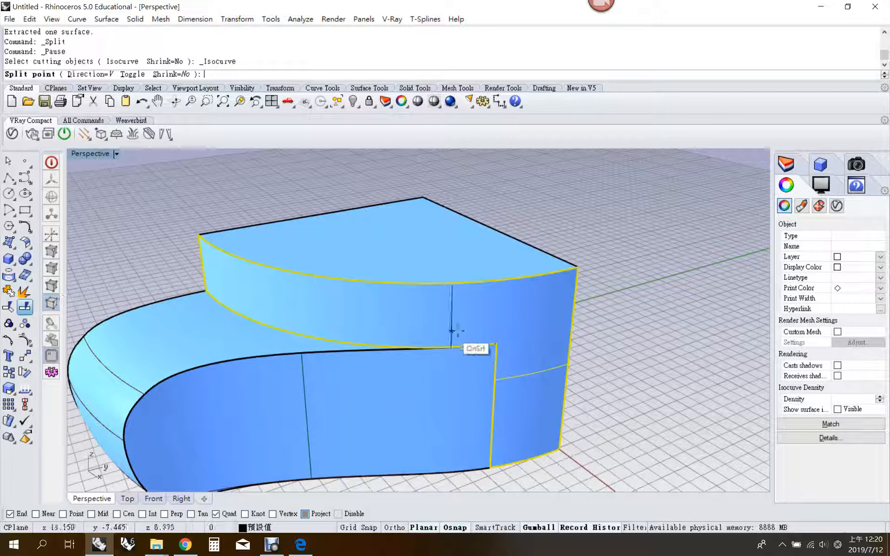
{"action": "left_click", "coordinate": [495, 343]}
{"action": "key", "text": "Return"}
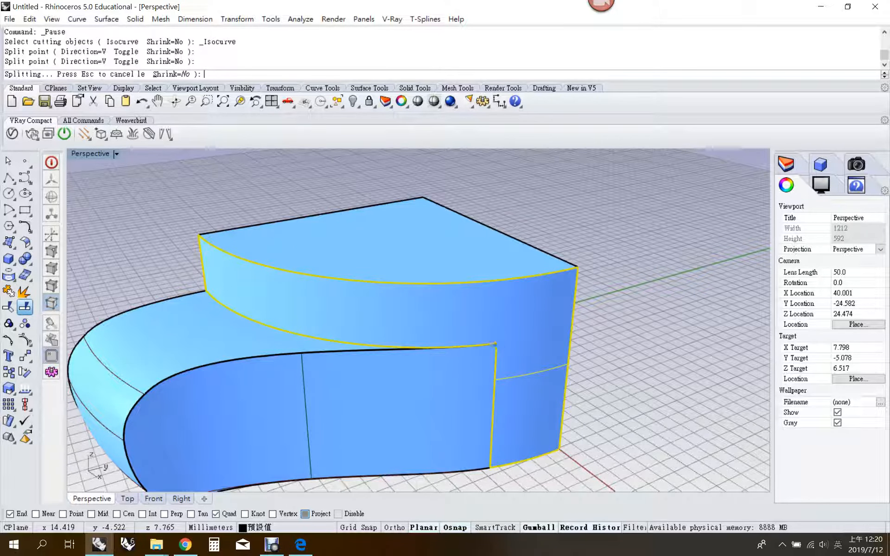
{"action": "scroll", "coordinate": [495, 343], "scroll_direction": "up", "scroll_amount": 5}
{"action": "key", "text": "ctrl+z"}
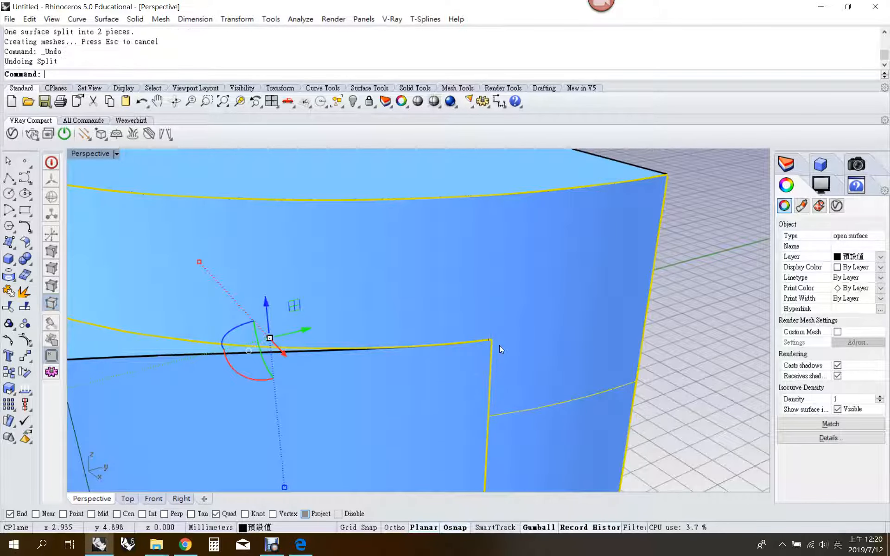
Split the extracted side face along the vertical isocurve through the notch corner where it meets the lug
{"action": "key", "text": "Return"}
{"action": "left_click", "coordinate": [496, 343]}
{"action": "key", "text": "Return"}
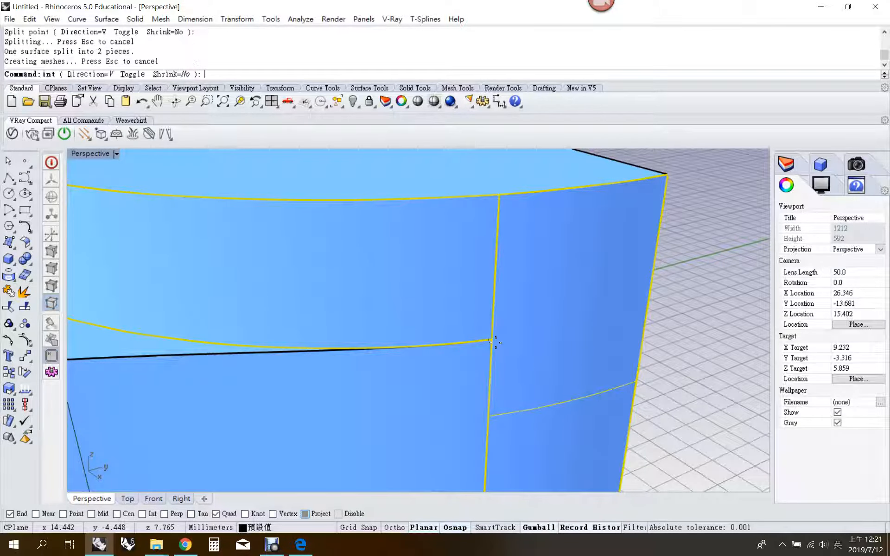
{"action": "scroll", "coordinate": [492, 342], "scroll_direction": "down", "scroll_amount": 5}
{"action": "key", "text": "Escape"}
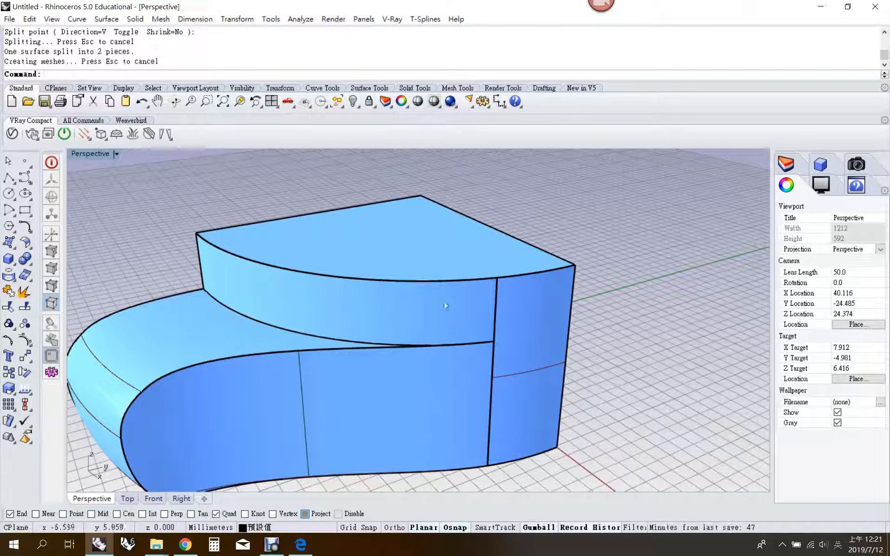
Fillet the lug's rounded surface with radius 1 against the lug's side face, and against the core's upper wall
{"action": "scroll", "coordinate": [456, 302], "scroll_direction": "down", "scroll_amount": 5}
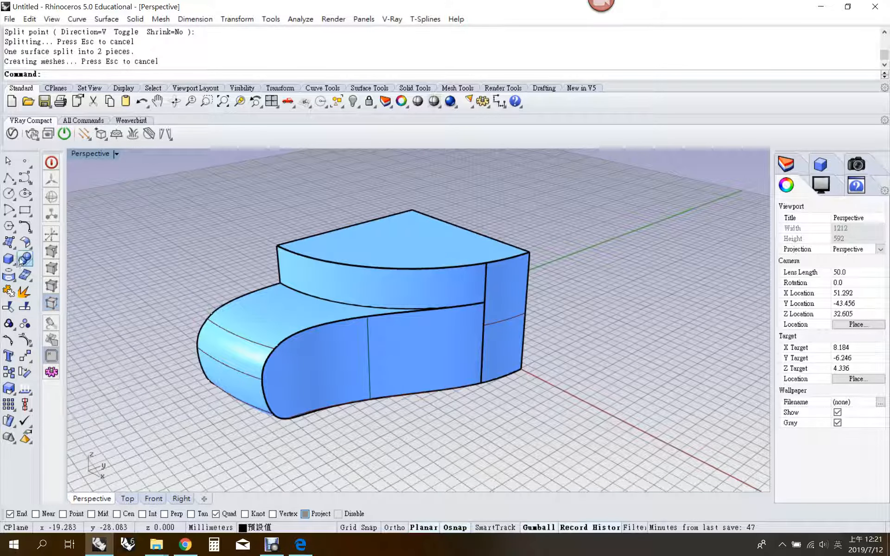
{"action": "left_click", "coordinate": [26, 240]}
{"action": "left_click", "coordinate": [330, 314]}
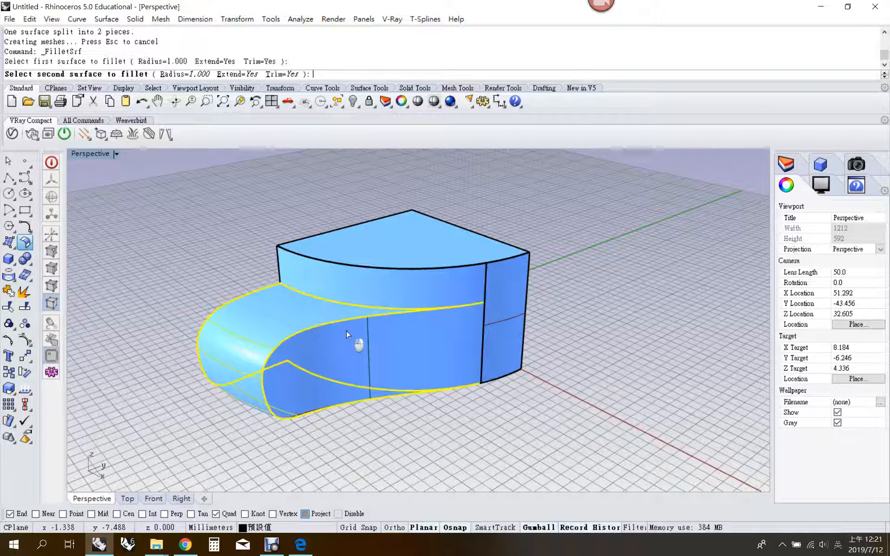
{"action": "left_click", "coordinate": [359, 339]}
{"action": "right_click", "coordinate": [341, 330]}
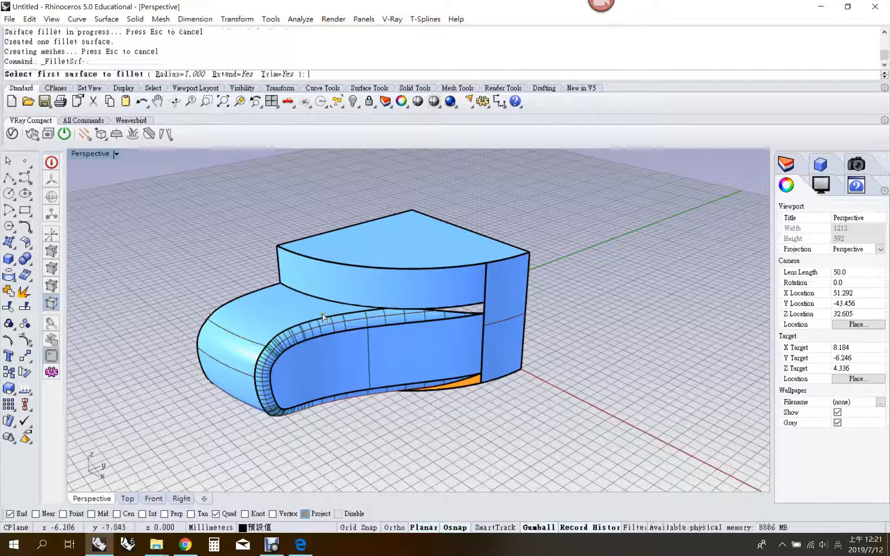
{"action": "left_click", "coordinate": [323, 314]}
{"action": "left_click", "coordinate": [332, 293]}
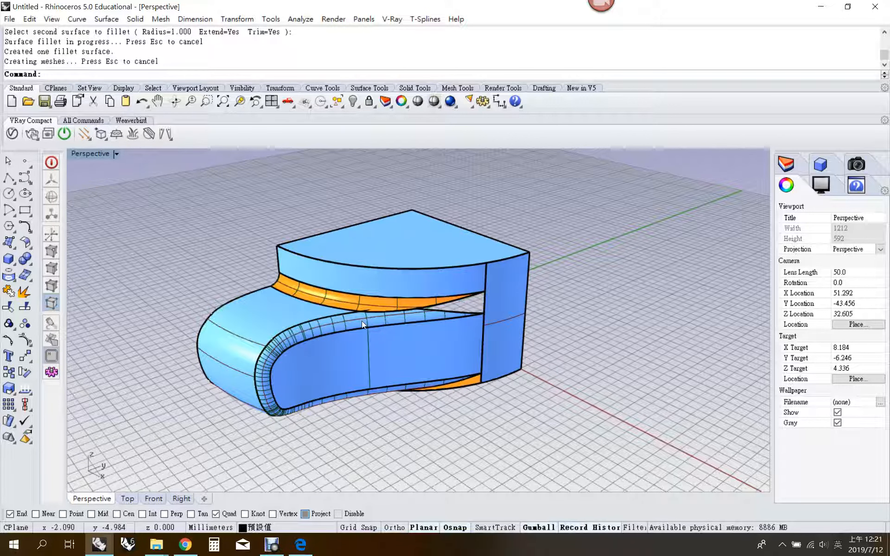
Draw a diagonal line in the Top view across both fillets, passing through the corner point where they meet
{"action": "double_click", "coordinate": [92, 154]}
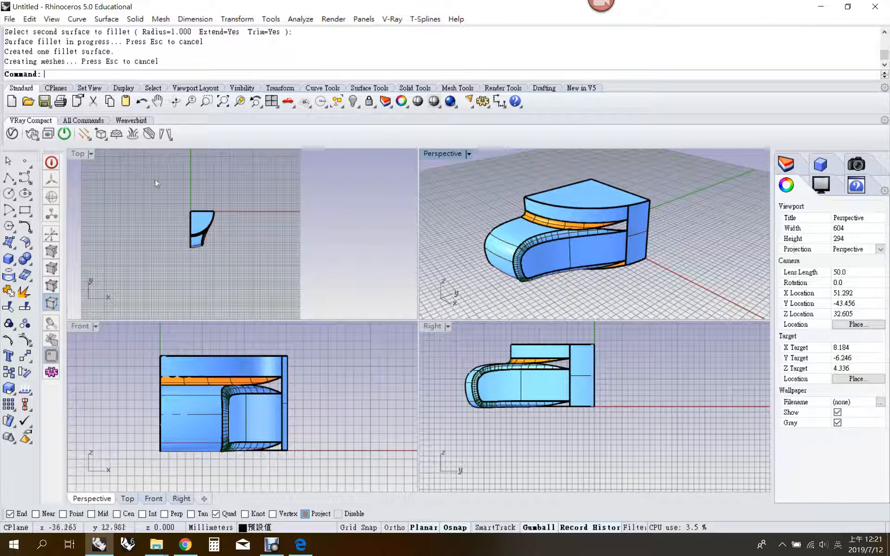
{"action": "double_click", "coordinate": [75, 153]}
{"action": "scroll", "coordinate": [352, 308], "scroll_direction": "up", "scroll_amount": 5}
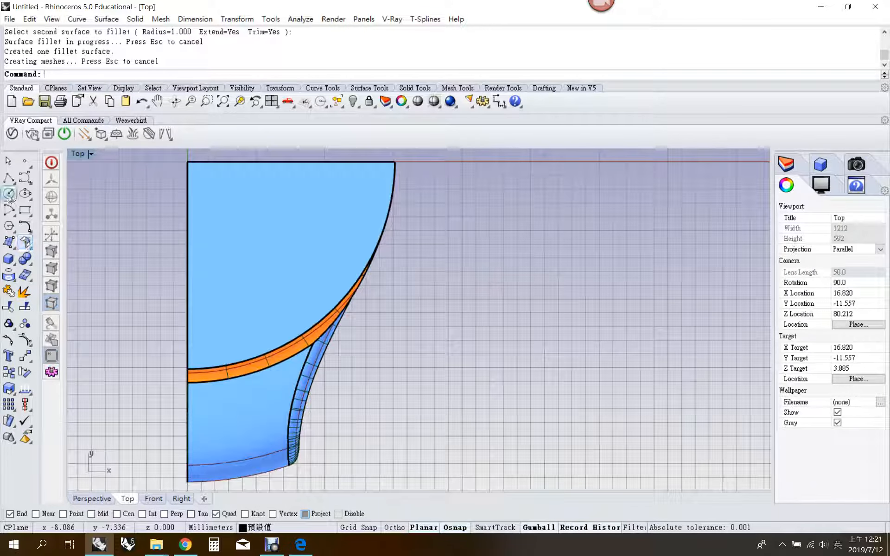
{"action": "left_click", "coordinate": [9, 178]}
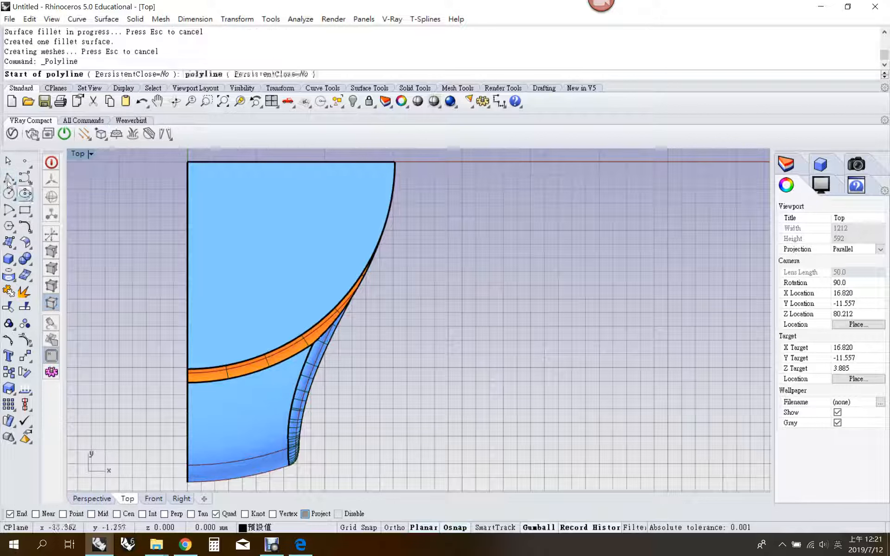
{"action": "left_click", "coordinate": [343, 386]}
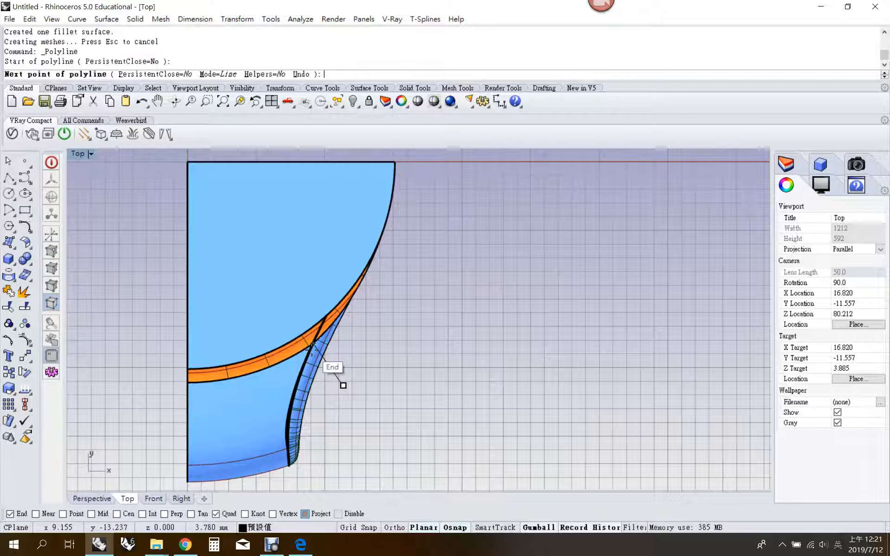
{"action": "left_click", "coordinate": [278, 298]}
{"action": "key", "text": "Return"}
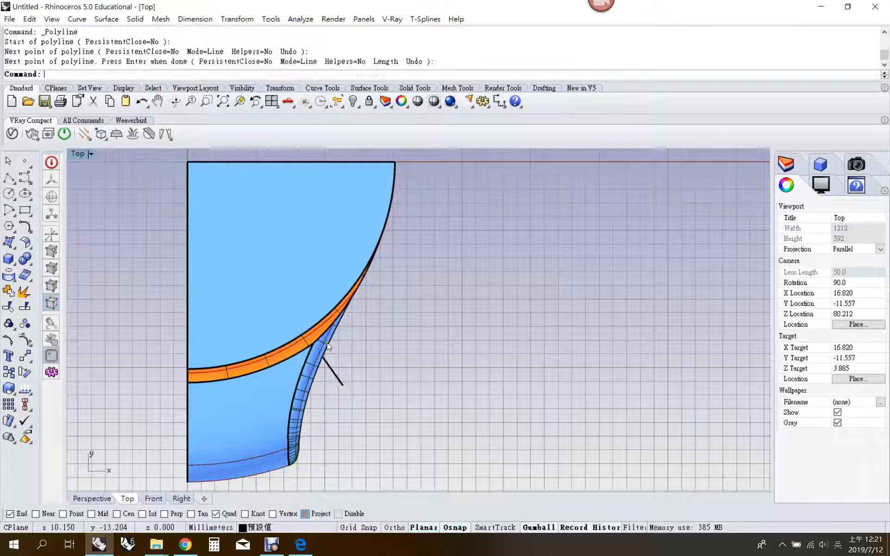
Trim the tapering ends of both fillets beyond the diagonal line, and delete the line
{"action": "scroll", "coordinate": [326, 345], "scroll_direction": "up", "scroll_amount": 3}
{"action": "left_click", "coordinate": [331, 374]}
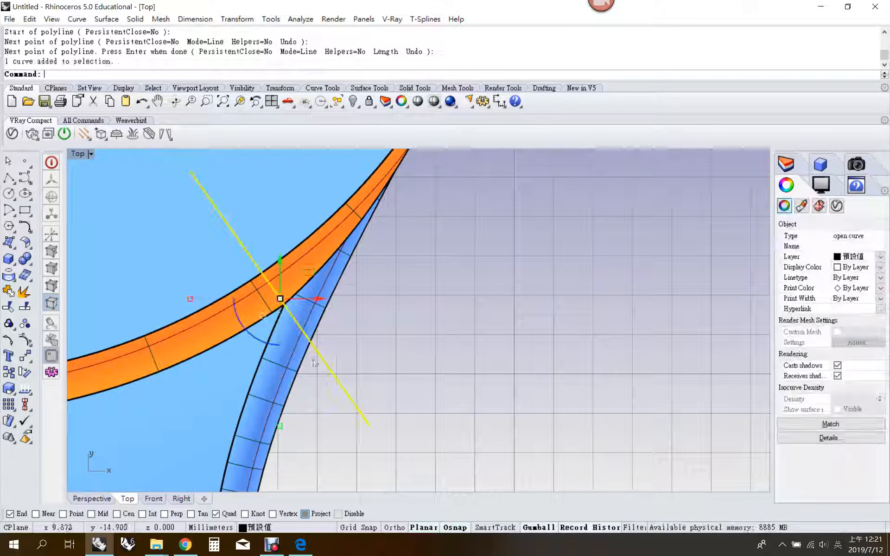
{"action": "left_click", "coordinate": [9, 310]}
{"action": "scroll", "coordinate": [297, 297], "scroll_direction": "up", "scroll_amount": 3}
{"action": "left_click", "coordinate": [313, 292]}
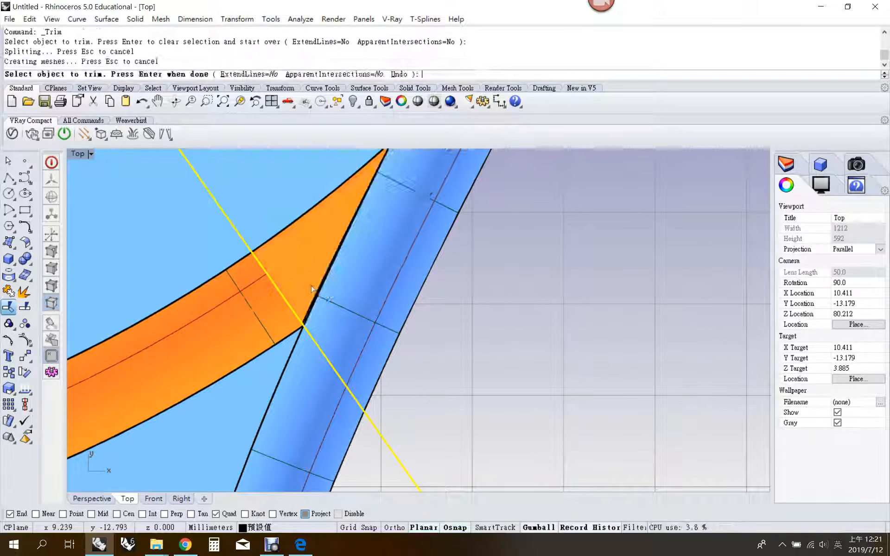
{"action": "left_click", "coordinate": [343, 322]}
{"action": "key", "text": "Return"}
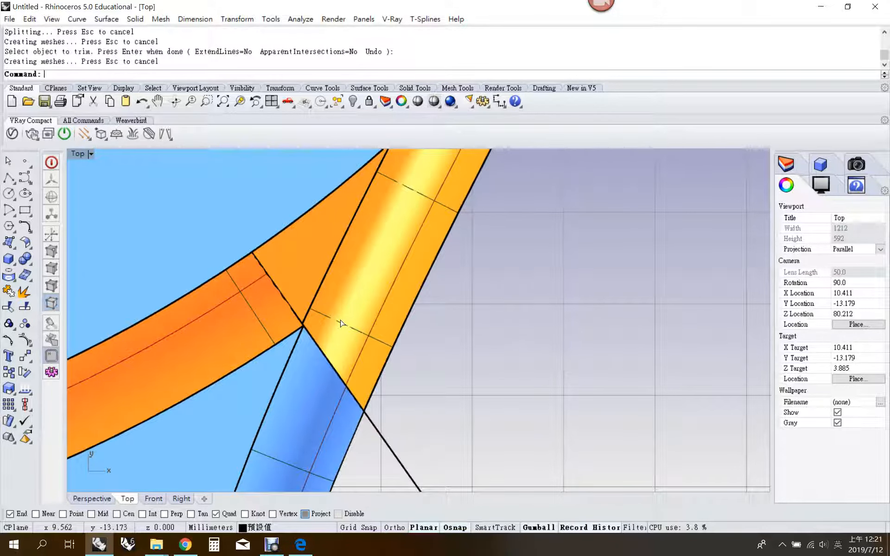
{"action": "scroll", "coordinate": [356, 353], "scroll_direction": "down", "scroll_amount": 3}
{"action": "left_click", "coordinate": [367, 376]}
{"action": "key", "text": "Delete"}
Join the quarter body, the split wall and the two trimmed fillets into one polysurface in the Top view
{"action": "scroll", "coordinate": [366, 376], "scroll_direction": "down", "scroll_amount": 12}
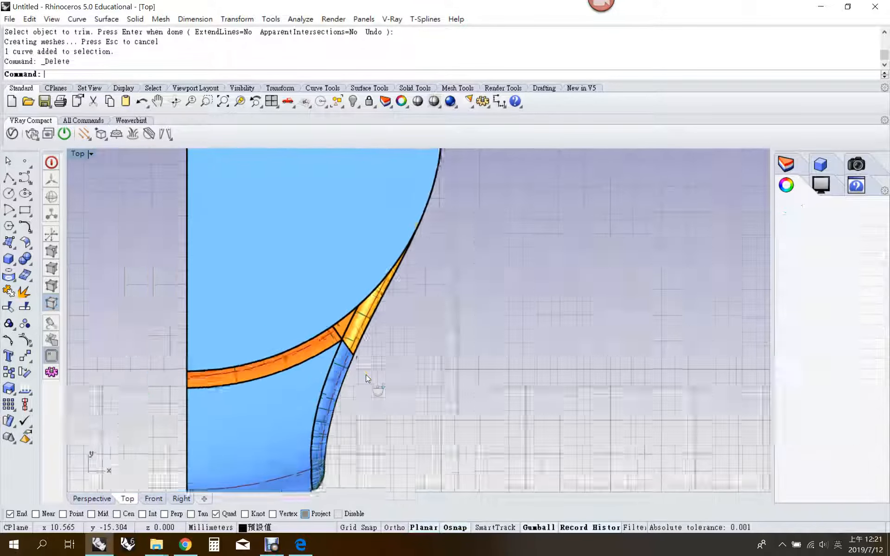
{"action": "left_click_drag", "start_coordinate": [407, 423], "coordinate": [310, 399]}
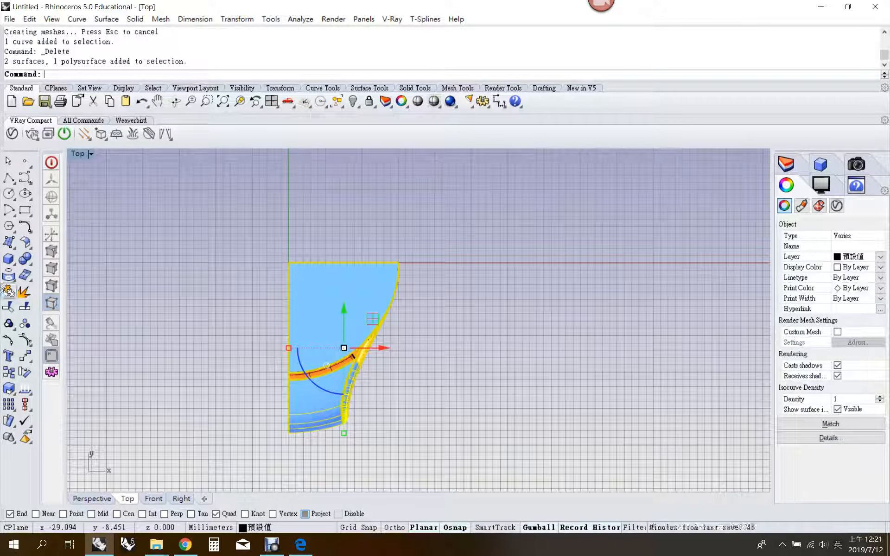
{"action": "left_click", "coordinate": [8, 291]}
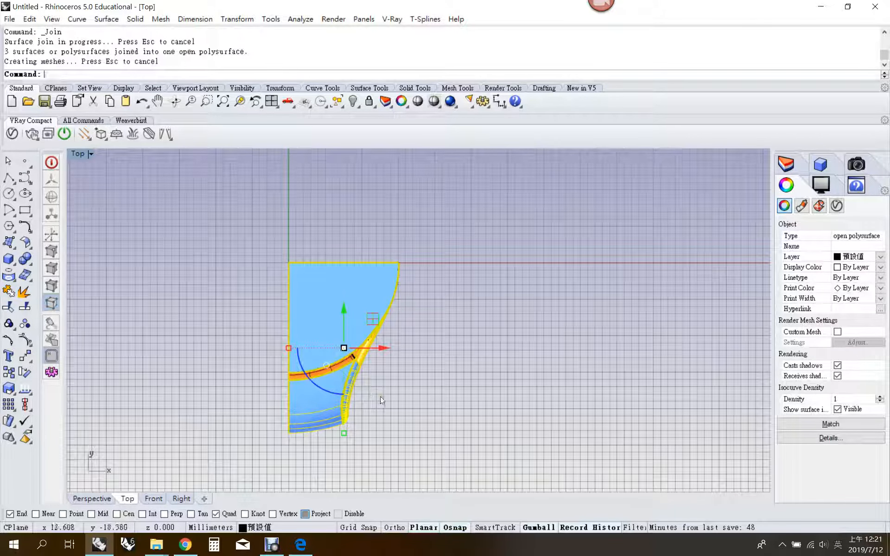
{"action": "left_click_drag", "start_coordinate": [380, 397], "coordinate": [316, 341]}
{"action": "left_click", "coordinate": [22, 293]}
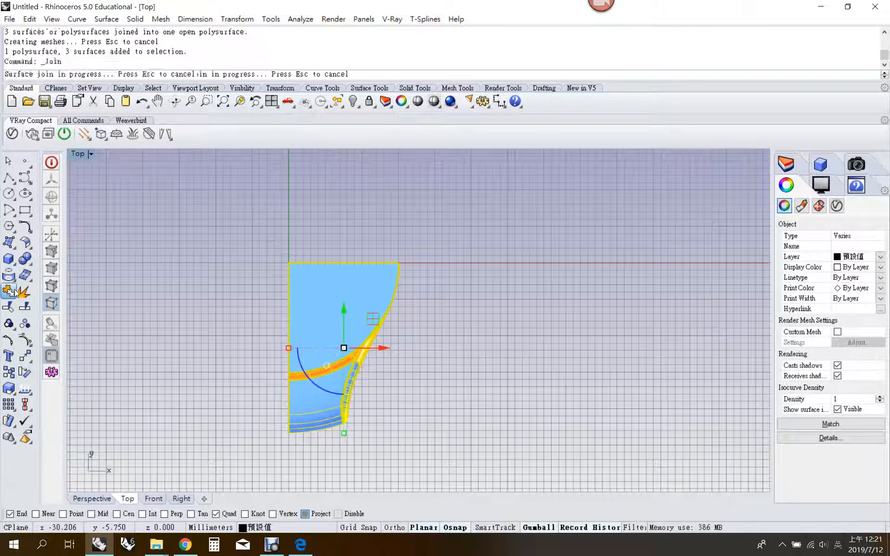
Join the remaining narrow strip of the core's side face to the polysurface in the Perspective view
{"action": "double_click", "coordinate": [78, 155]}
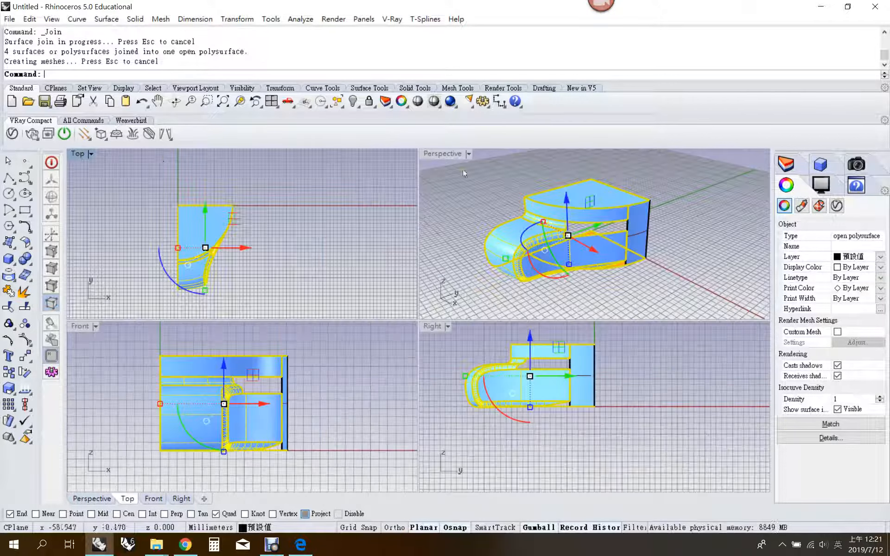
{"action": "double_click", "coordinate": [436, 154]}
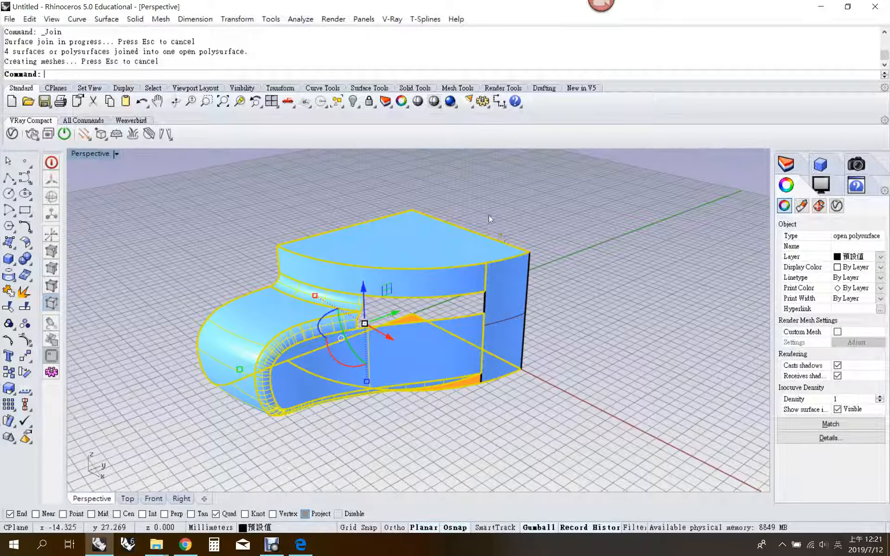
{"action": "left_click", "coordinate": [513, 309], "text": "ctrl+shift"}
{"action": "left_click", "coordinate": [8, 291]}
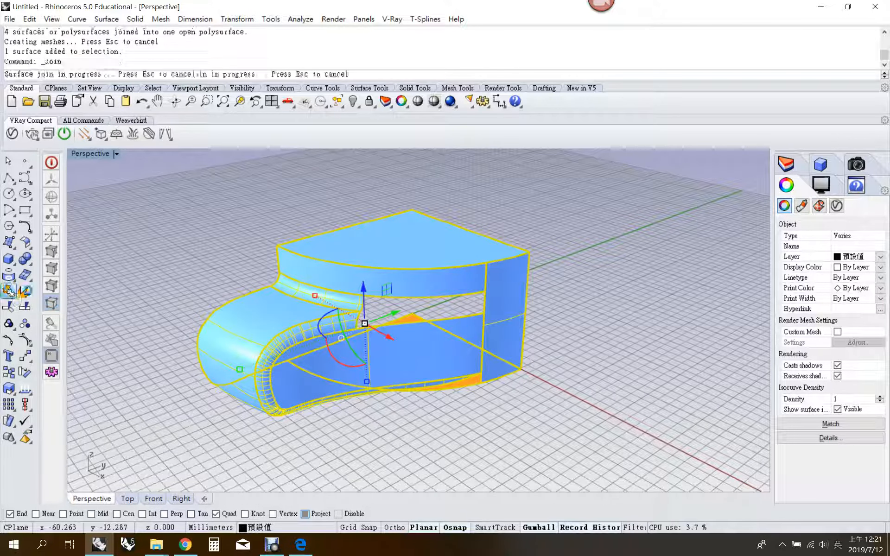
{"action": "scroll", "coordinate": [449, 287], "scroll_direction": "up", "scroll_amount": 2}
{"action": "key", "text": "Escape"}
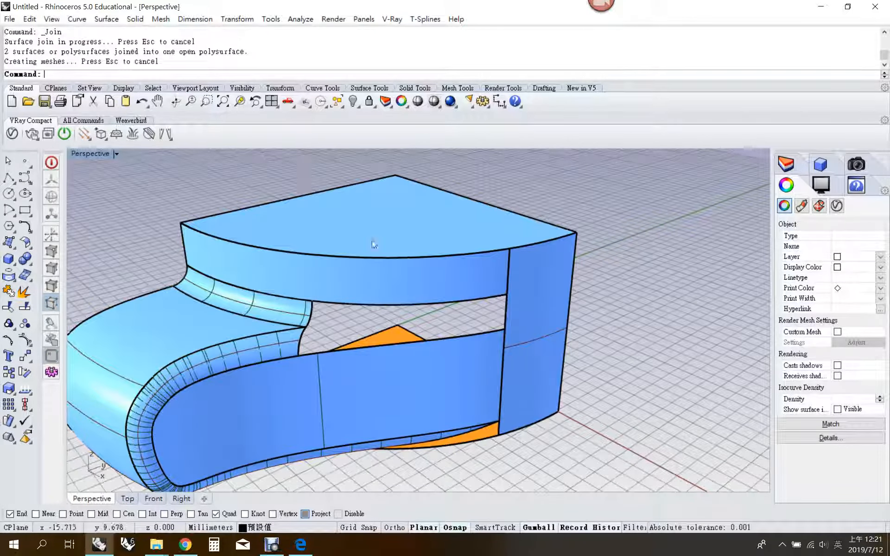
Extract two vertical isocurves from the core's upper wall above the open gap
{"action": "scroll", "coordinate": [383, 302], "scroll_direction": "down", "scroll_amount": 3}
{"action": "scroll", "coordinate": [327, 241], "scroll_direction": "up", "scroll_amount": 3}
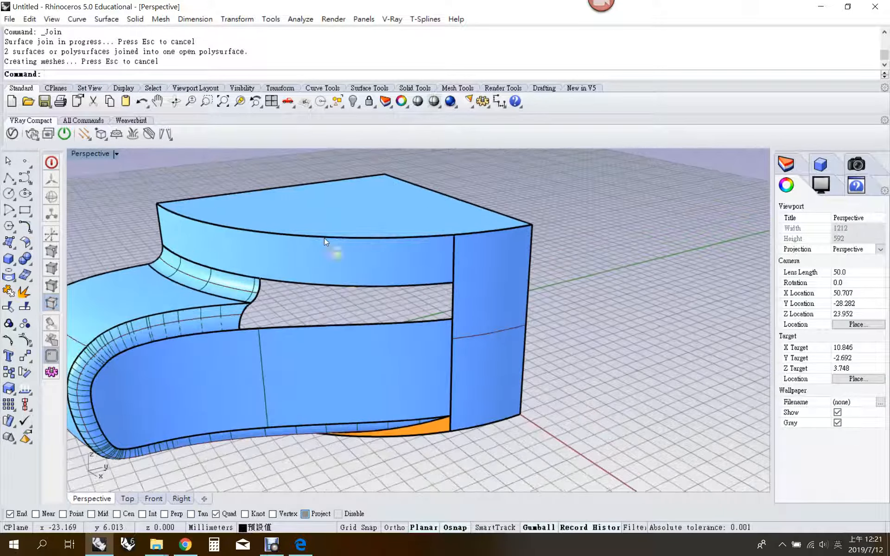
{"action": "left_click", "coordinate": [9, 278]}
{"action": "left_click", "coordinate": [107, 281]}
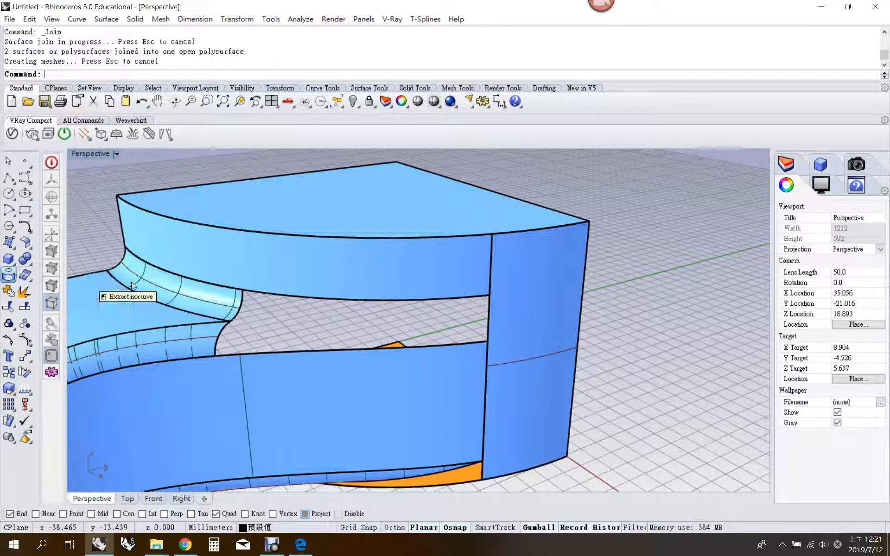
{"action": "left_click", "coordinate": [427, 282]}
{"action": "left_click", "coordinate": [427, 283]}
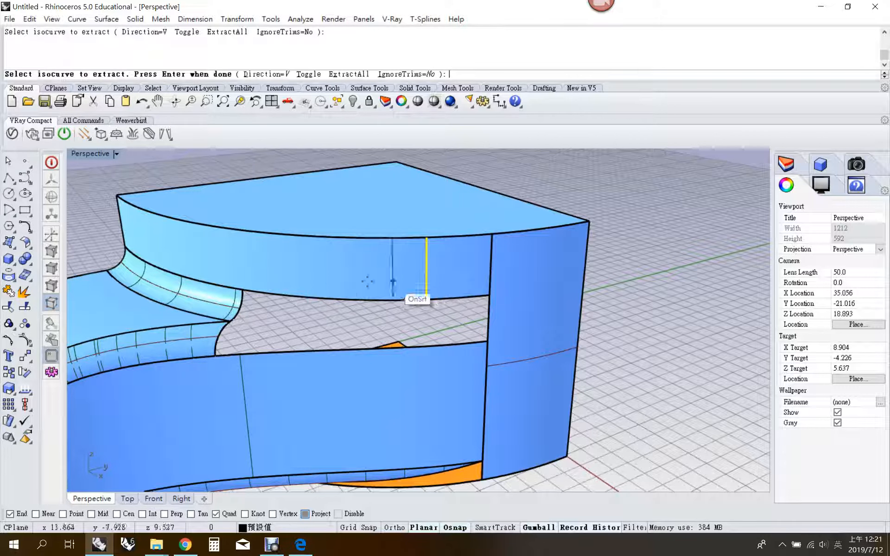
{"action": "left_click", "coordinate": [303, 280]}
{"action": "key", "text": "Return"}
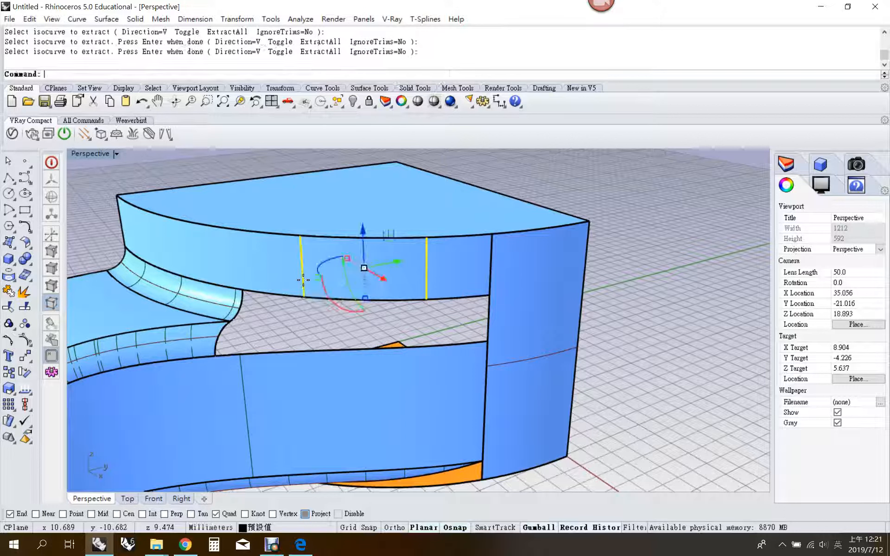
{"action": "key", "text": "Escape"}
Create a blend curve from the right isocurve to the lower wall's top edge, with Tangency continuity at both ends
{"action": "left_click", "coordinate": [22, 229]}
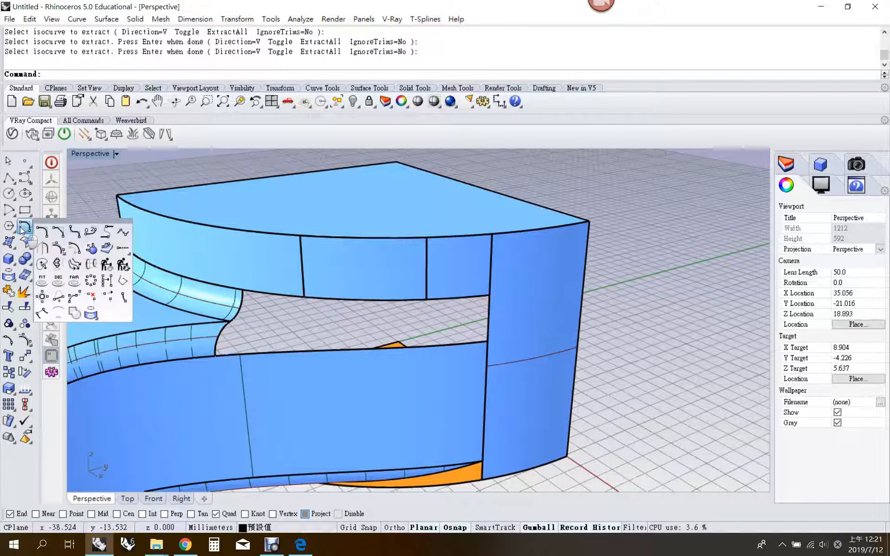
{"action": "left_click", "coordinate": [78, 245]}
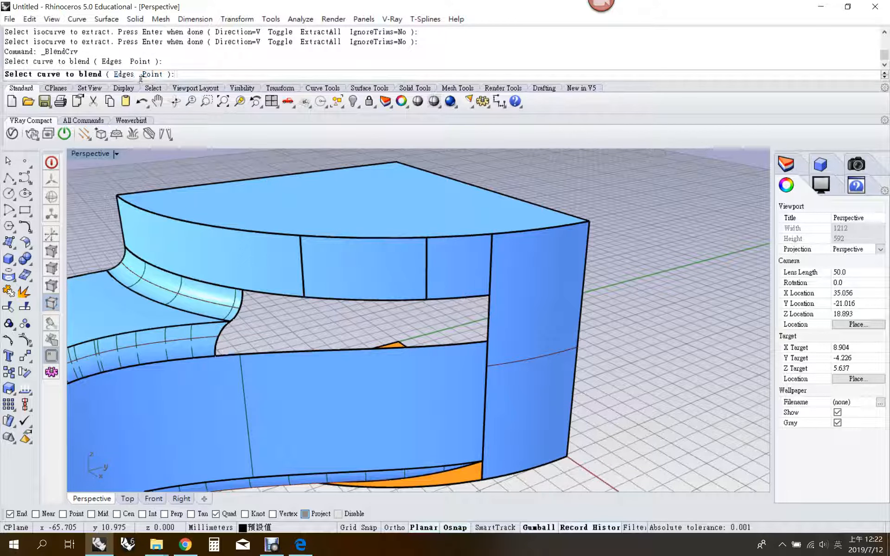
{"action": "left_click", "coordinate": [123, 74]}
{"action": "left_click", "coordinate": [326, 352]}
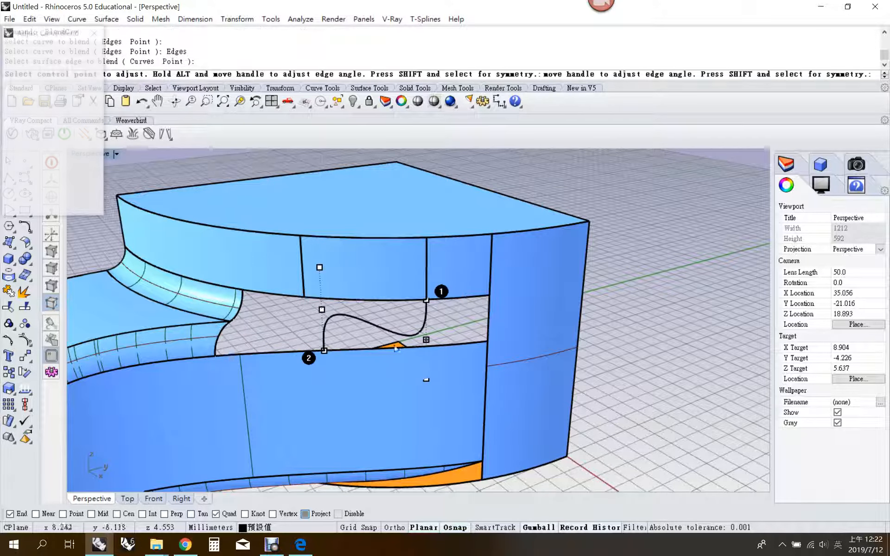
{"action": "left_click_drag", "start_coordinate": [325, 352], "coordinate": [428, 299]}
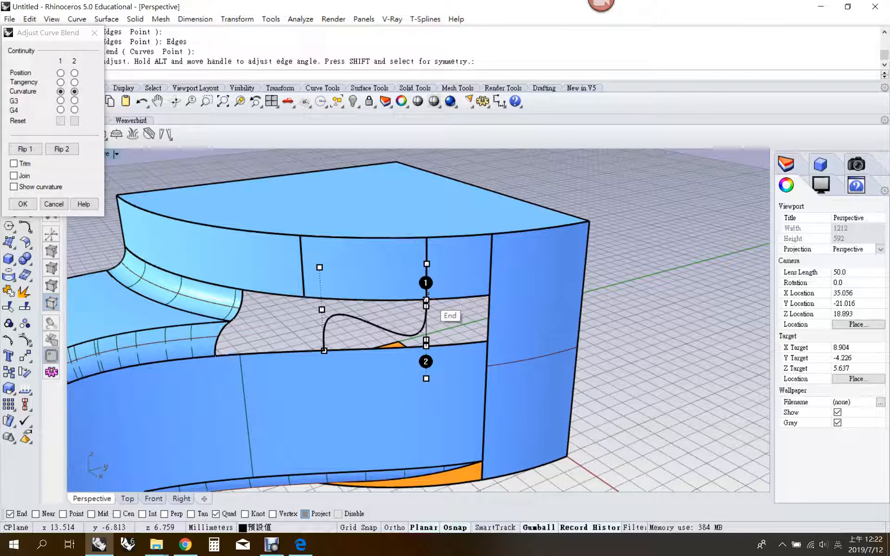
{"action": "left_click", "coordinate": [60, 82]}
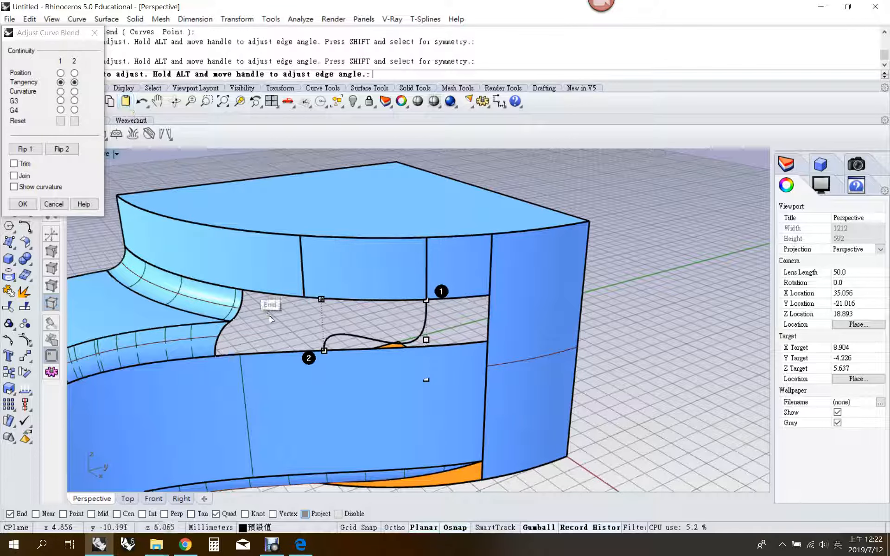
Slide the blend curve's lower end along the wall edge to directly below the right isocurve
{"action": "left_click_drag", "start_coordinate": [326, 353], "coordinate": [430, 303]}
{"action": "right_click_drag", "start_coordinate": [451, 346], "coordinate": [308, 302]}
{"action": "scroll", "coordinate": [331, 270], "scroll_direction": "up", "scroll_amount": 9}
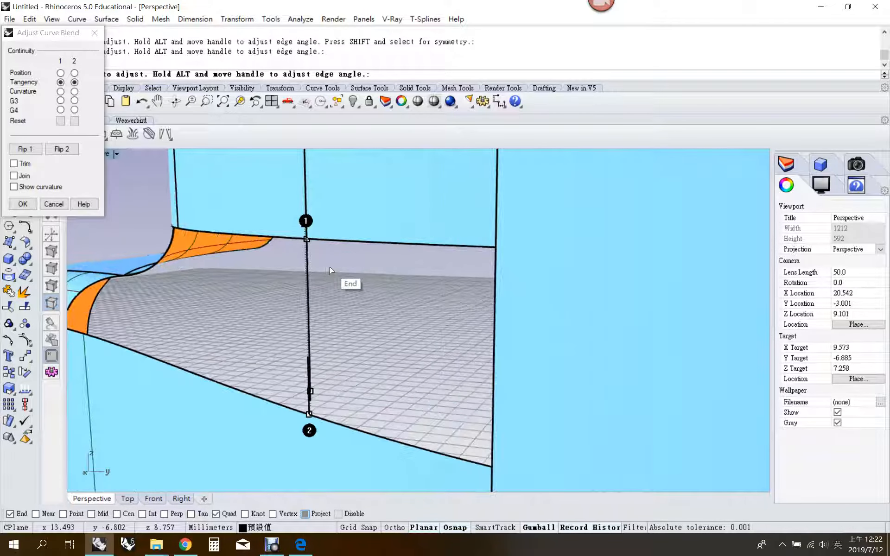
{"action": "scroll", "coordinate": [332, 278], "scroll_direction": "down", "scroll_amount": 3}
{"action": "scroll", "coordinate": [324, 325], "scroll_direction": "up", "scroll_amount": 5}
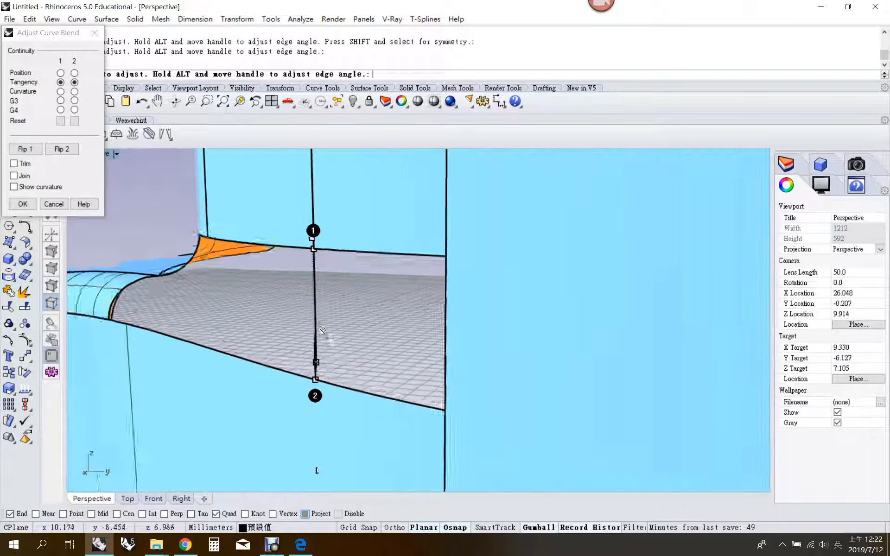
{"action": "right_click_drag", "start_coordinate": [322, 382], "coordinate": [369, 398]}
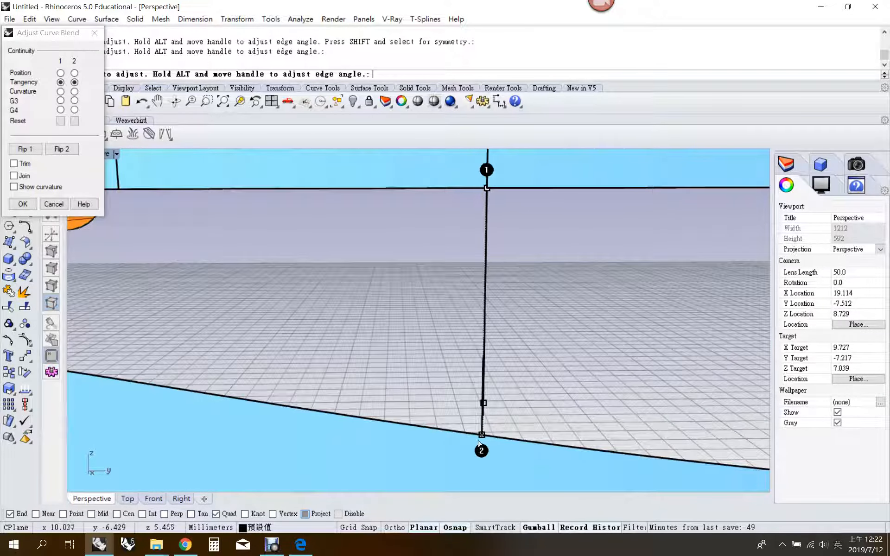
Try moving the blend curve's lower end away from the isocurve and shortening both tangent handles into a compact S-shape
{"action": "left_click_drag", "start_coordinate": [482, 434], "coordinate": [358, 420]}
{"action": "scroll", "coordinate": [481, 363], "scroll_direction": "down", "scroll_amount": 2}
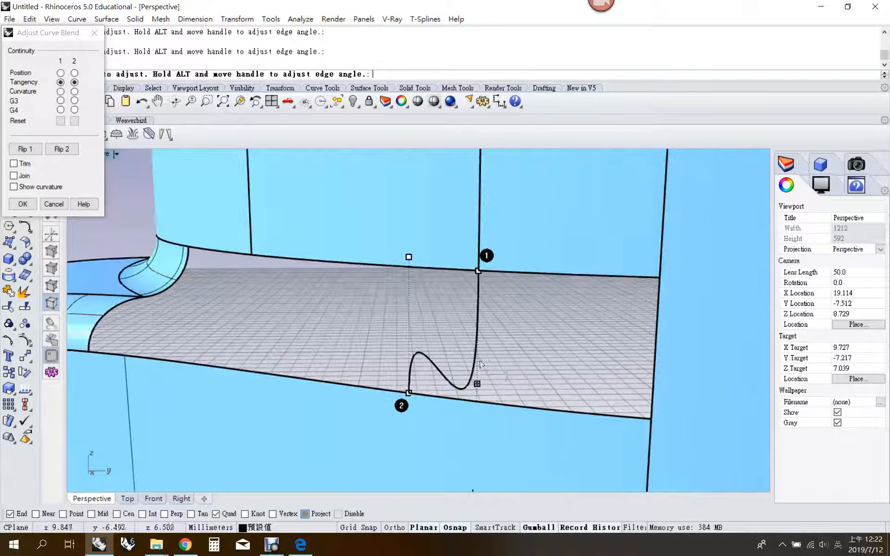
{"action": "scroll", "coordinate": [480, 362], "scroll_direction": "down", "scroll_amount": 1}
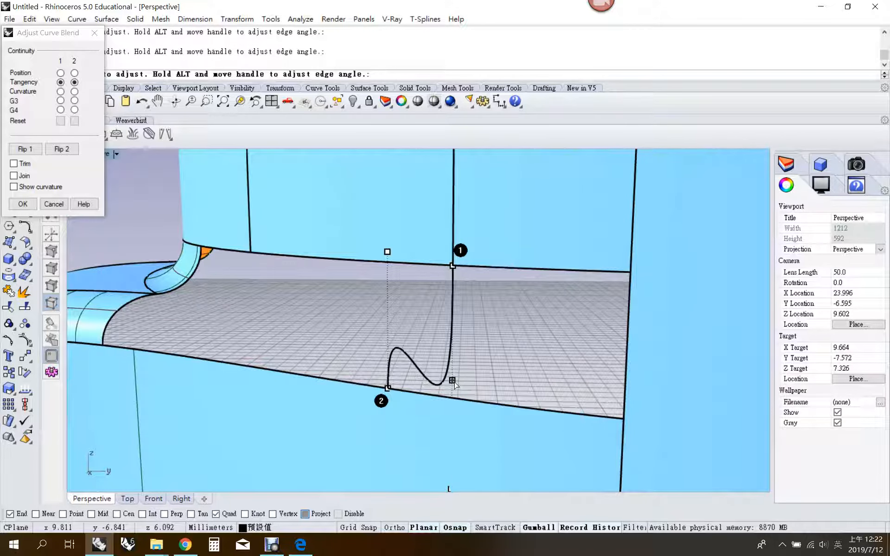
{"action": "left_click_drag", "start_coordinate": [454, 382], "coordinate": [462, 304]}
{"action": "scroll", "coordinate": [431, 328], "scroll_direction": "down", "scroll_amount": 2}
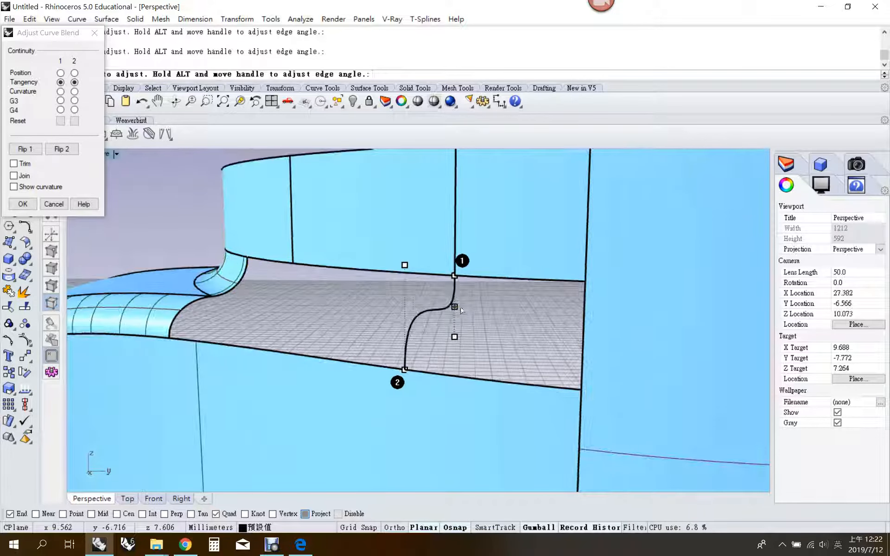
{"action": "right_click_drag", "start_coordinate": [416, 320], "coordinate": [394, 314]}
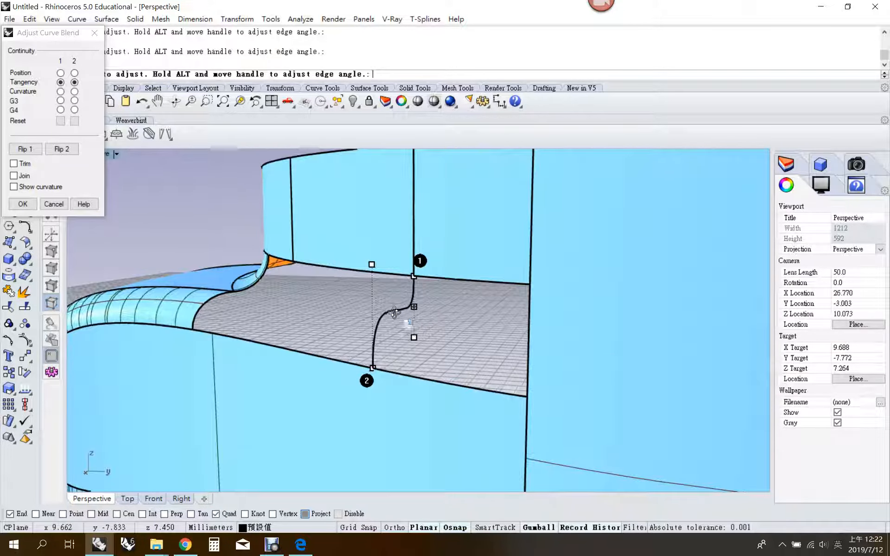
{"action": "left_click_drag", "start_coordinate": [372, 266], "coordinate": [369, 305]}
{"action": "right_click_drag", "start_coordinate": [390, 326], "coordinate": [399, 338]}
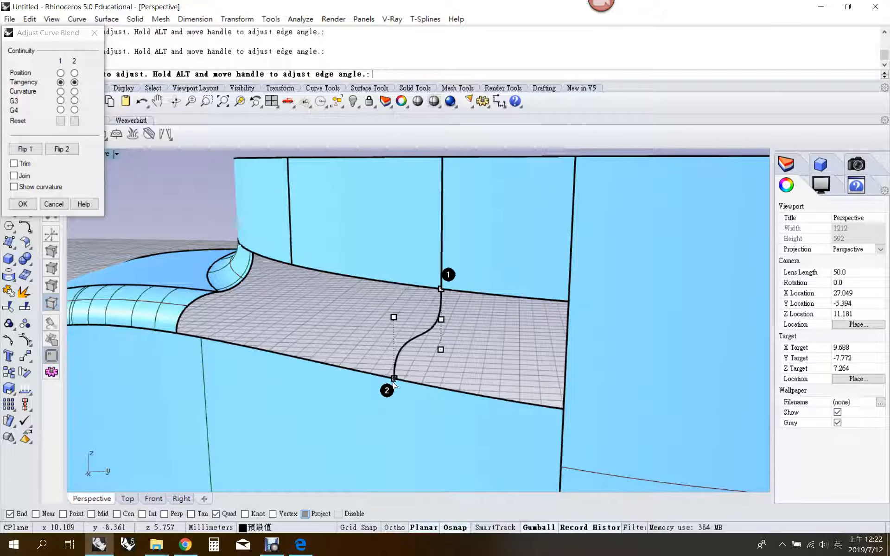
Try Curvature continuity at both ends of the blend curve, and return both ends to Tangency
{"action": "left_click", "coordinate": [61, 92]}
{"action": "left_click", "coordinate": [74, 92]}
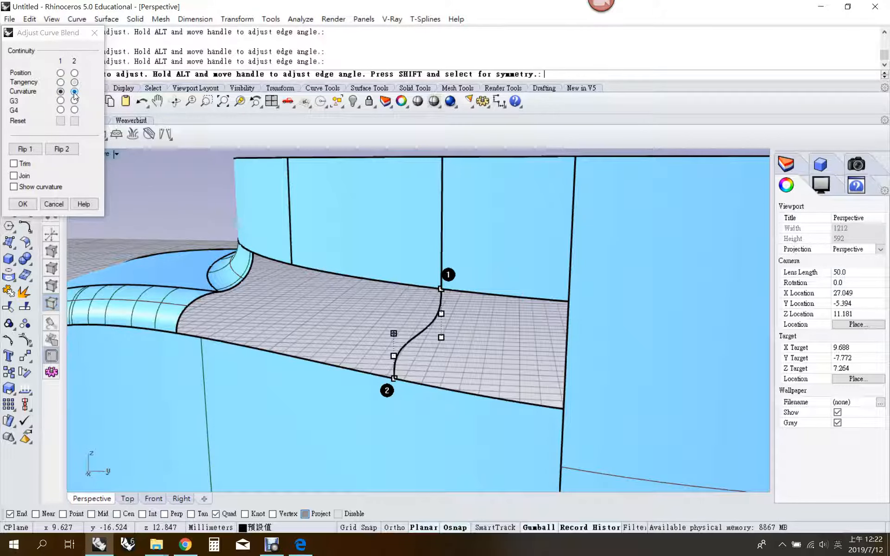
{"action": "left_click", "coordinate": [61, 82]}
{"action": "left_click", "coordinate": [75, 82]}
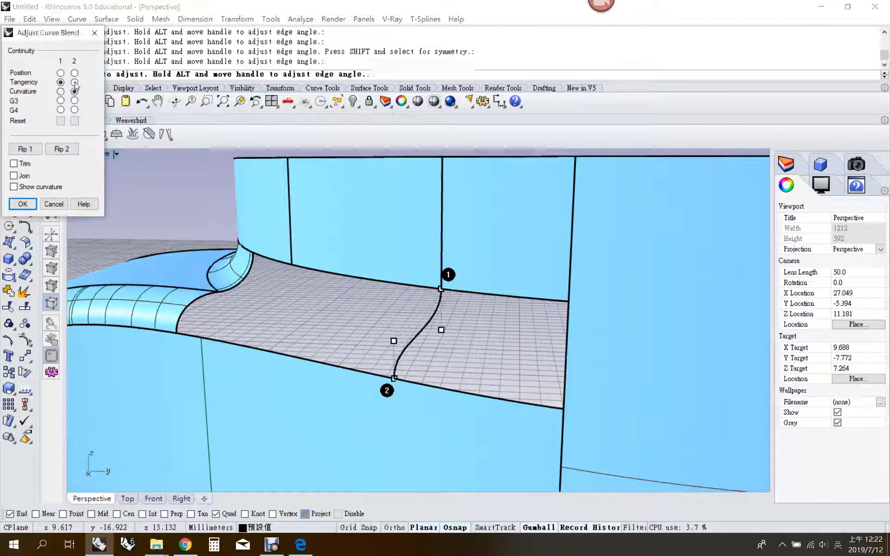
Align the blend curve's lower end vertically below the right isocurve's endpoint and finish the blend
{"action": "left_click_drag", "start_coordinate": [393, 379], "coordinate": [440, 388]}
{"action": "left_click", "coordinate": [441, 288]}
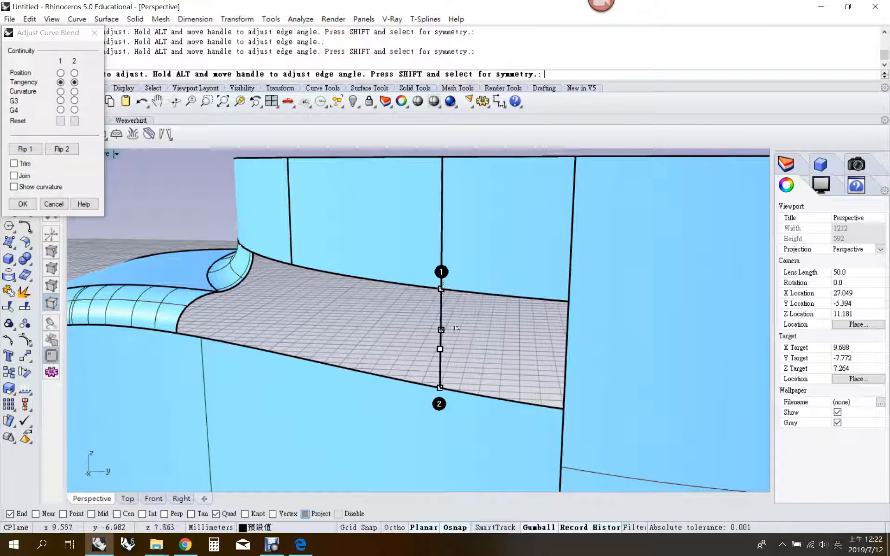
{"action": "right_click", "coordinate": [438, 333]}
{"action": "right_click_drag", "start_coordinate": [323, 342], "coordinate": [397, 345]}
{"action": "right_click", "coordinate": [341, 327]}
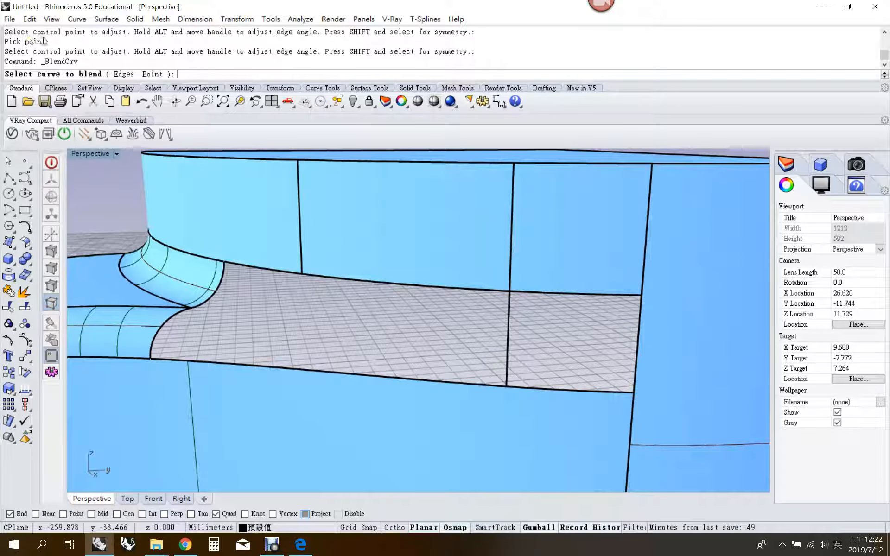
{"action": "left_click", "coordinate": [123, 74]}
{"action": "right_click", "coordinate": [248, 313]}
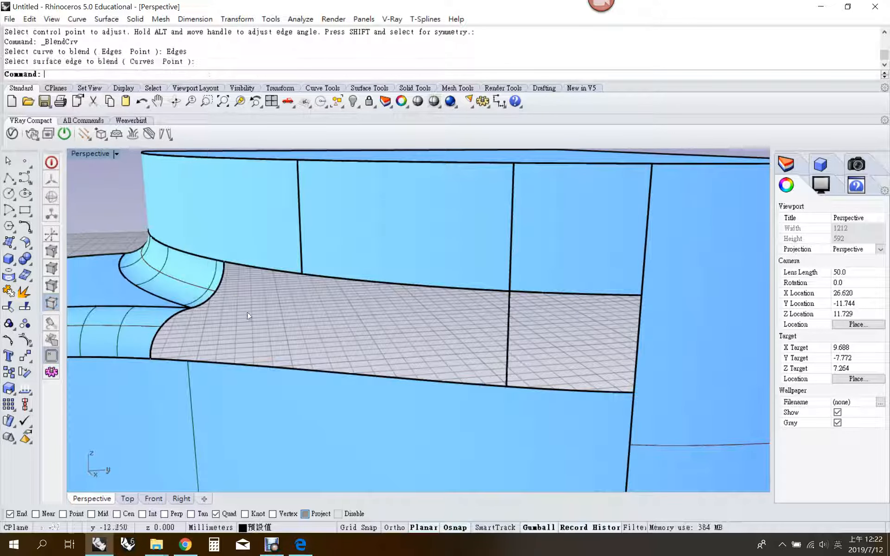
Blend the left isocurve to the lower wall's top edge, aligning the curve's lower end beneath the isocurve's endpoint
{"action": "right_click", "coordinate": [248, 313]}
{"action": "left_click", "coordinate": [302, 260]}
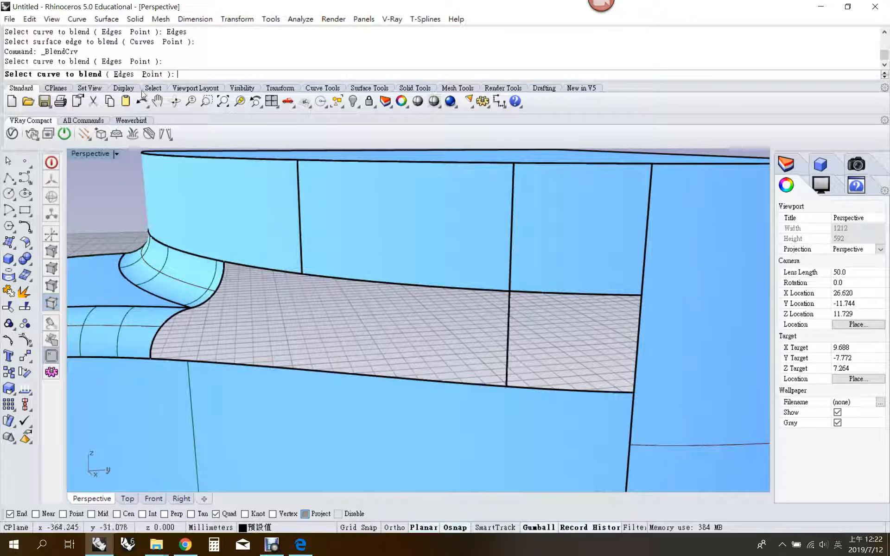
{"action": "left_click", "coordinate": [124, 74]}
{"action": "left_click", "coordinate": [267, 368]}
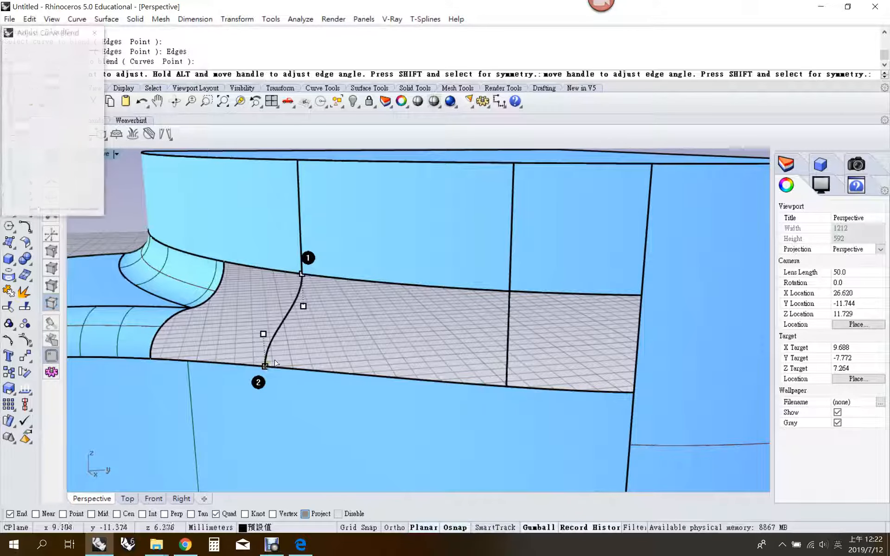
{"action": "left_click_drag", "start_coordinate": [266, 367], "coordinate": [292, 369]}
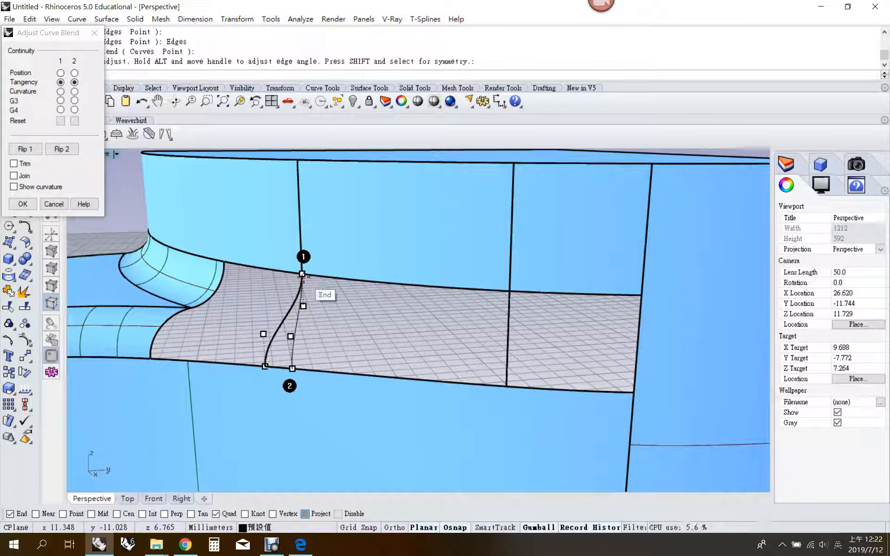
{"action": "left_click", "coordinate": [302, 273]}
{"action": "right_click", "coordinate": [330, 319]}
Duplicate the trimmed end edges of the upper and lower fillets and join them into one S-shaped curve
{"action": "scroll", "coordinate": [330, 319], "scroll_direction": "down", "scroll_amount": 6}
{"action": "right_click_drag", "start_coordinate": [330, 319], "coordinate": [344, 322]}
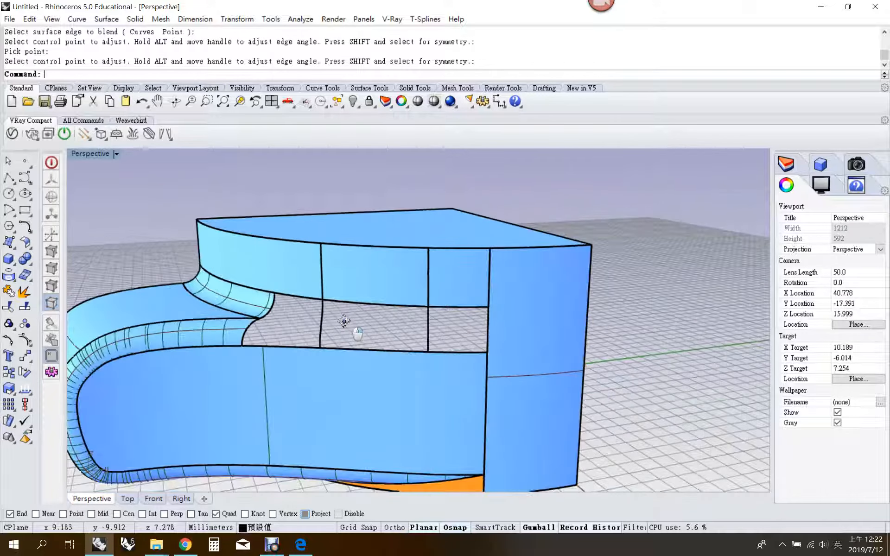
{"action": "scroll", "coordinate": [344, 322], "scroll_direction": "up", "scroll_amount": 2}
{"action": "scroll", "coordinate": [331, 326], "scroll_direction": "up", "scroll_amount": 2}
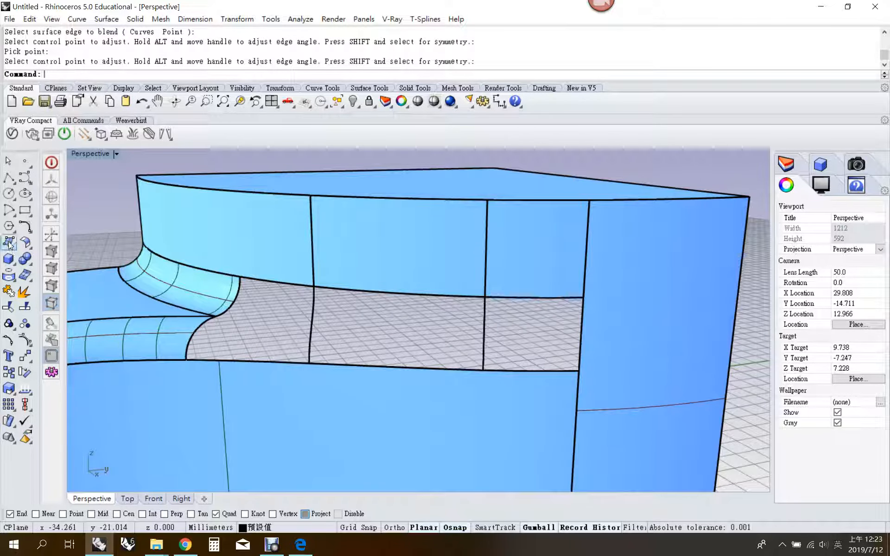
{"action": "left_click", "coordinate": [13, 274]}
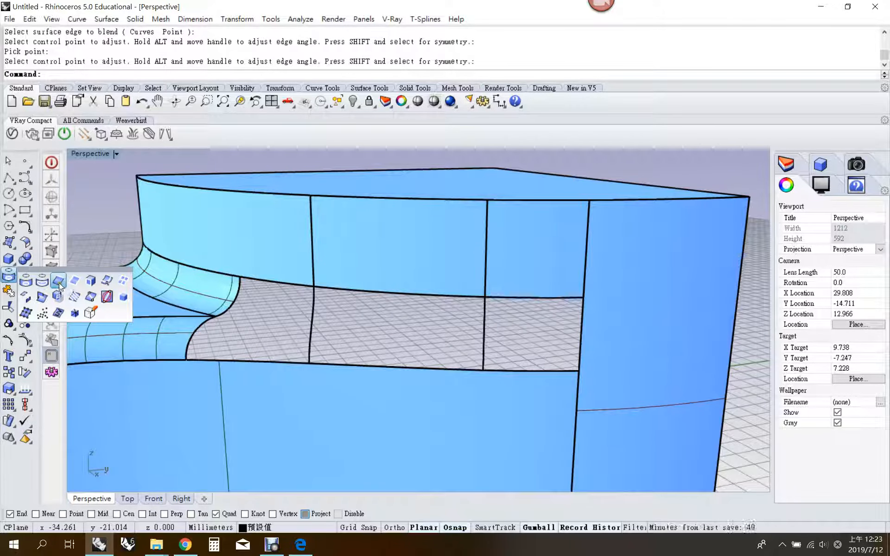
{"action": "left_click", "coordinate": [59, 282]}
{"action": "left_click", "coordinate": [224, 304]}
{"action": "left_click", "coordinate": [193, 346]}
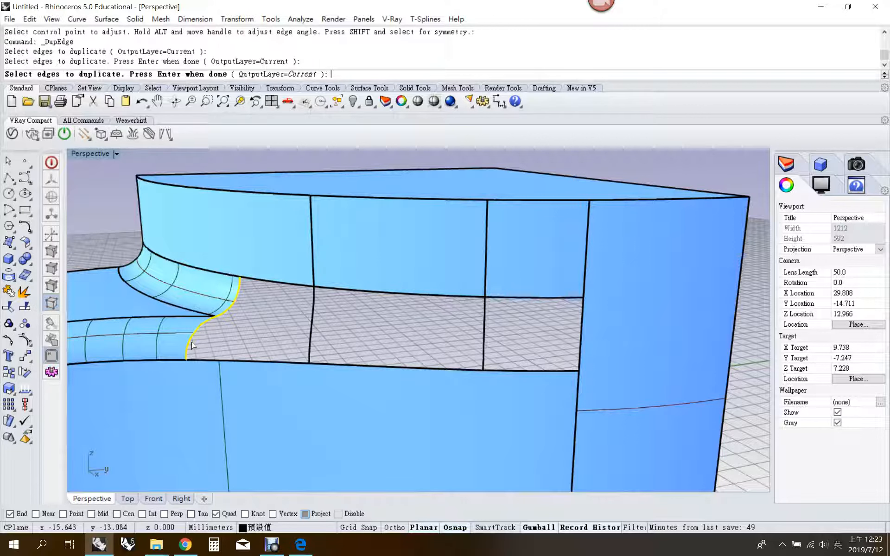
{"action": "key", "text": "Return"}
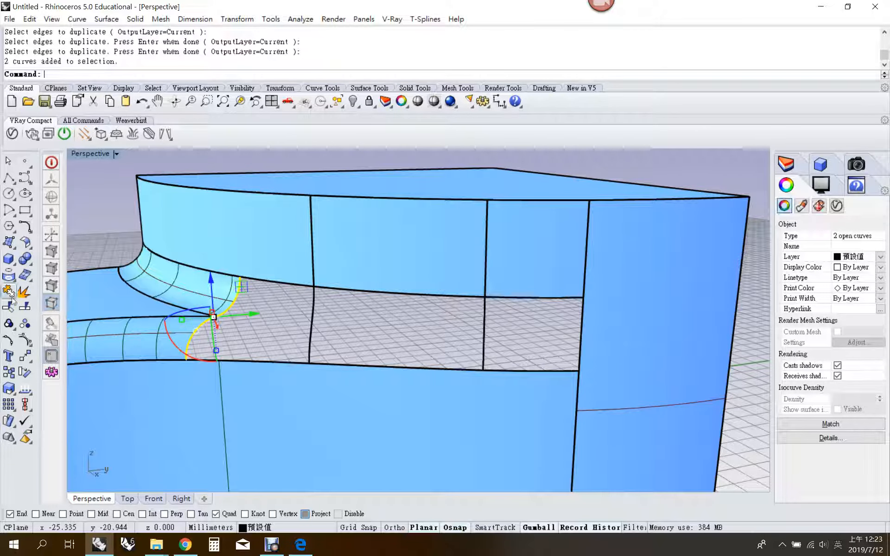
{"action": "left_click", "coordinate": [9, 306]}
{"action": "left_click", "coordinate": [271, 348]}
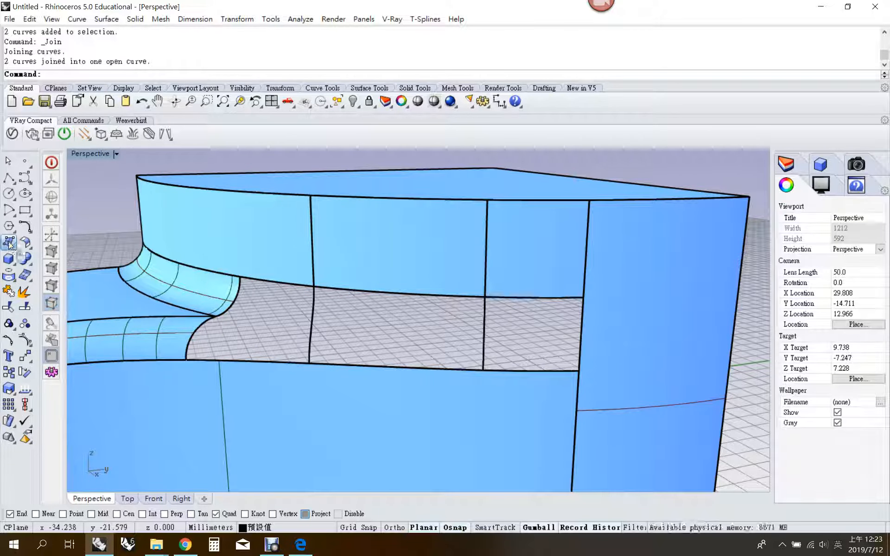
Sweep a surface along the gap's upper and lower edges, using the right vertical edge, both blend curves and the joined curve as cross sections
{"action": "left_click", "coordinate": [529, 298]}
{"action": "left_click", "coordinate": [531, 371]}
{"action": "left_click", "coordinate": [575, 360]}
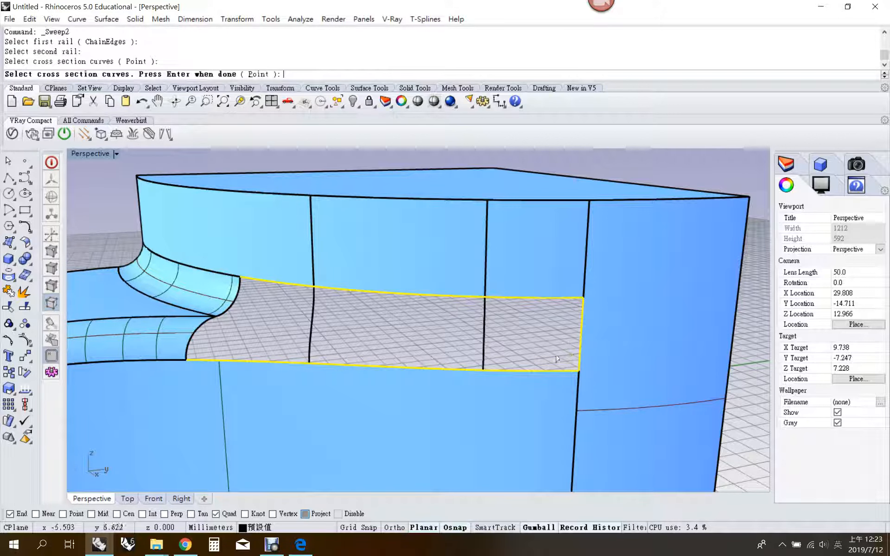
{"action": "left_click", "coordinate": [482, 362]}
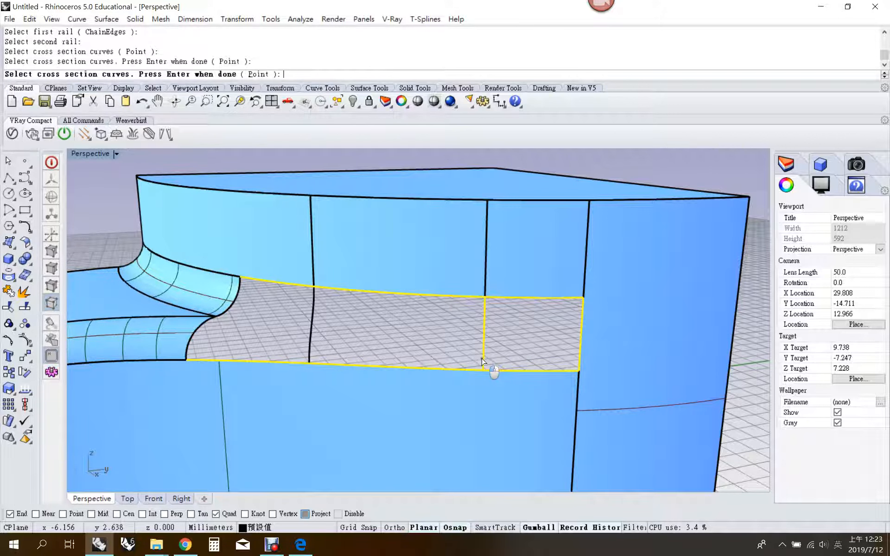
{"action": "left_click", "coordinate": [310, 348]}
{"action": "left_click", "coordinate": [191, 339]}
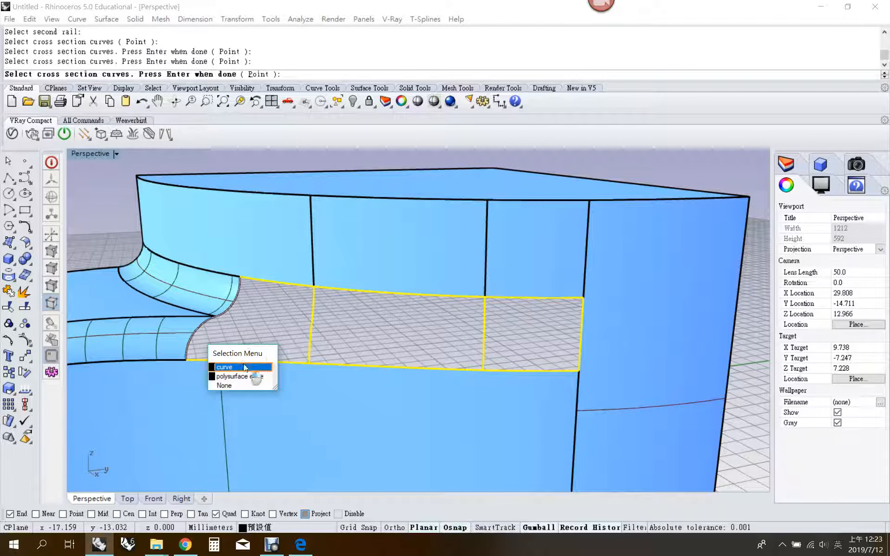
{"action": "left_click", "coordinate": [245, 367]}
{"action": "key", "text": "Return"}
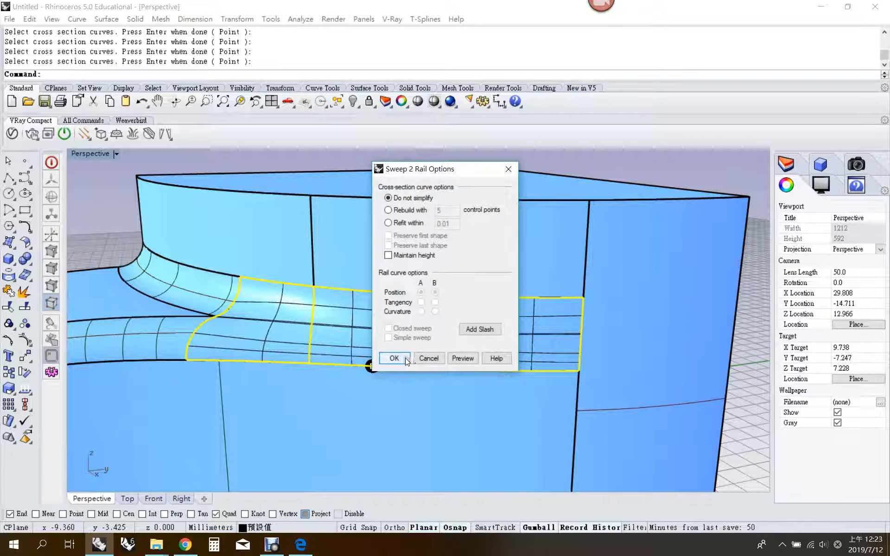
{"action": "left_click", "coordinate": [394, 357]}
Split the swept surface lengthwise along the U isocurve through the point where both fillets meet, and delete the upper piece
{"action": "right_click_drag", "start_coordinate": [326, 362], "coordinate": [401, 378]}
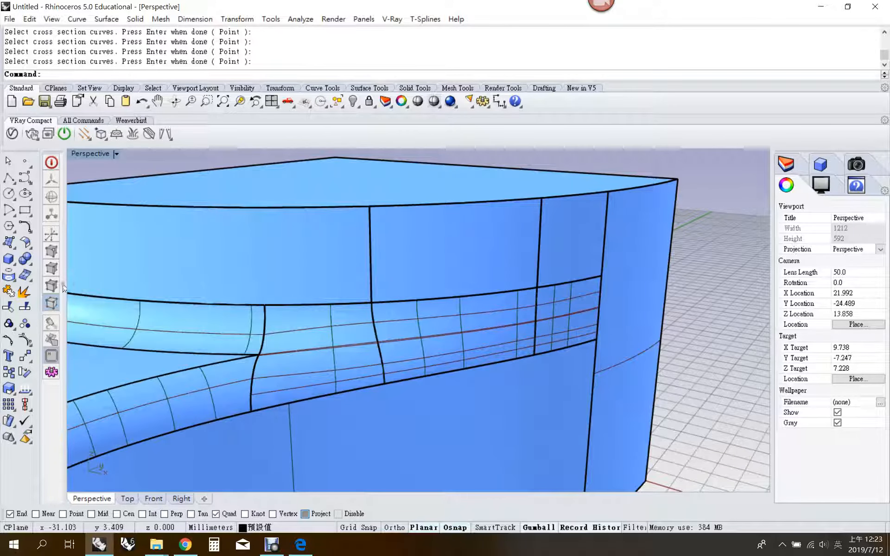
{"action": "left_click", "coordinate": [24, 307]}
{"action": "left_click", "coordinate": [306, 356]}
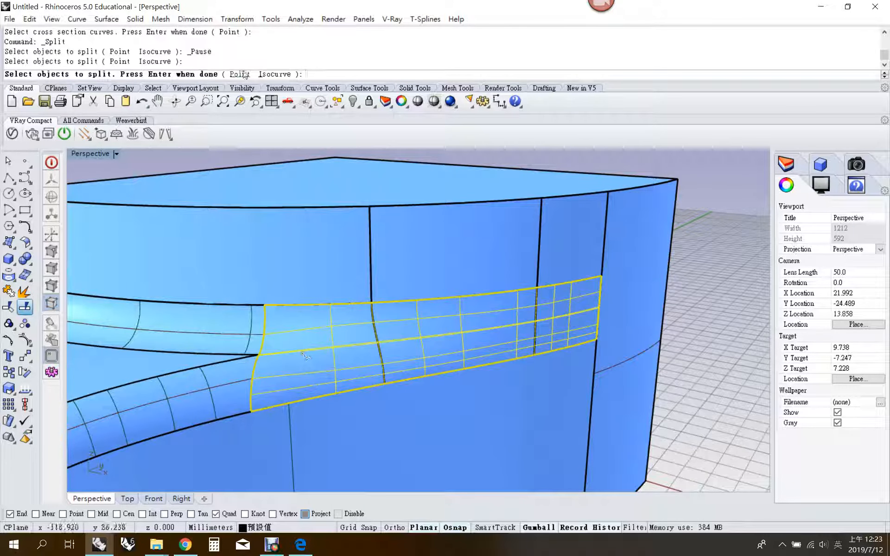
{"action": "double_click", "coordinate": [274, 74]}
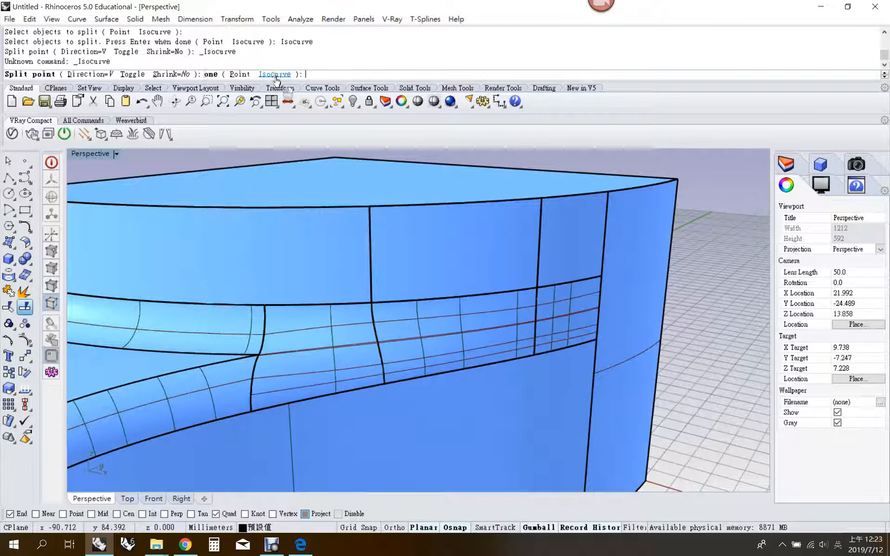
{"action": "left_click", "coordinate": [143, 75]}
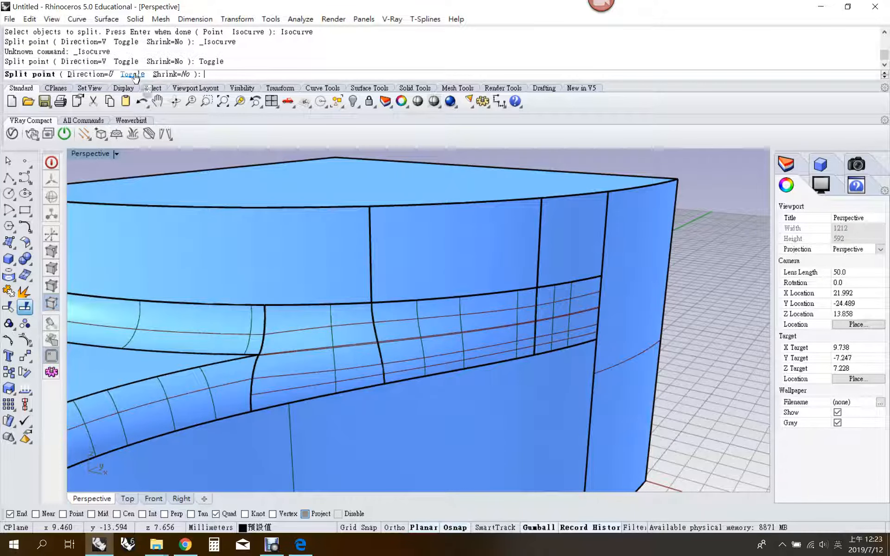
{"action": "left_click", "coordinate": [288, 358]}
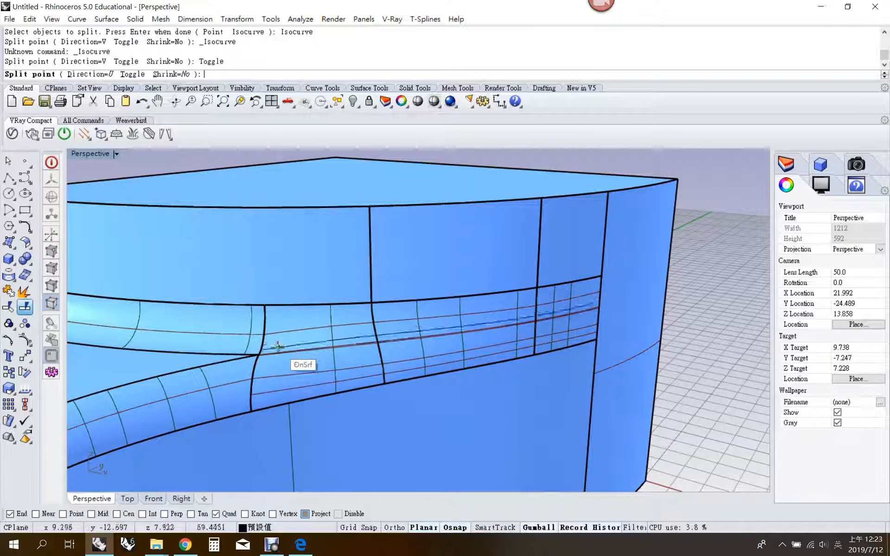
{"action": "right_click", "coordinate": [504, 370]}
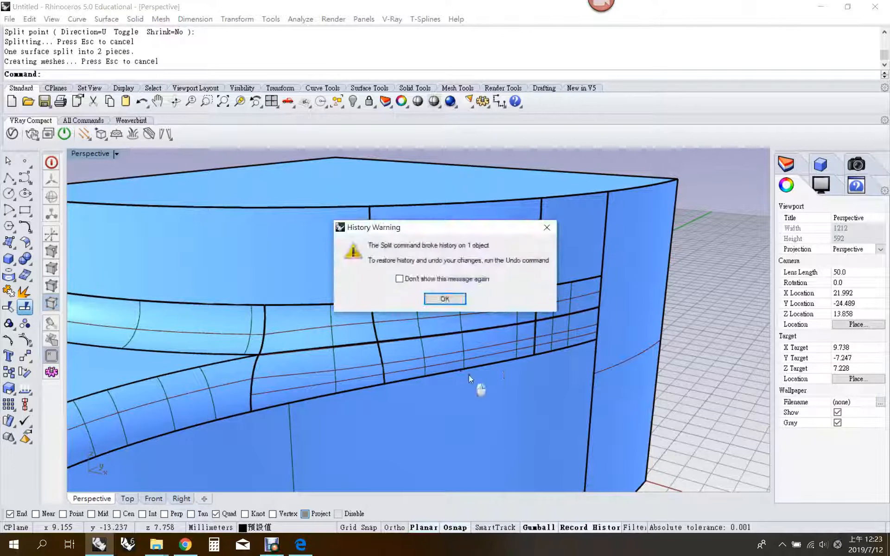
{"action": "left_click", "coordinate": [459, 299]}
{"action": "right_click_drag", "start_coordinate": [546, 350], "coordinate": [477, 354]}
{"action": "left_click", "coordinate": [424, 323]}
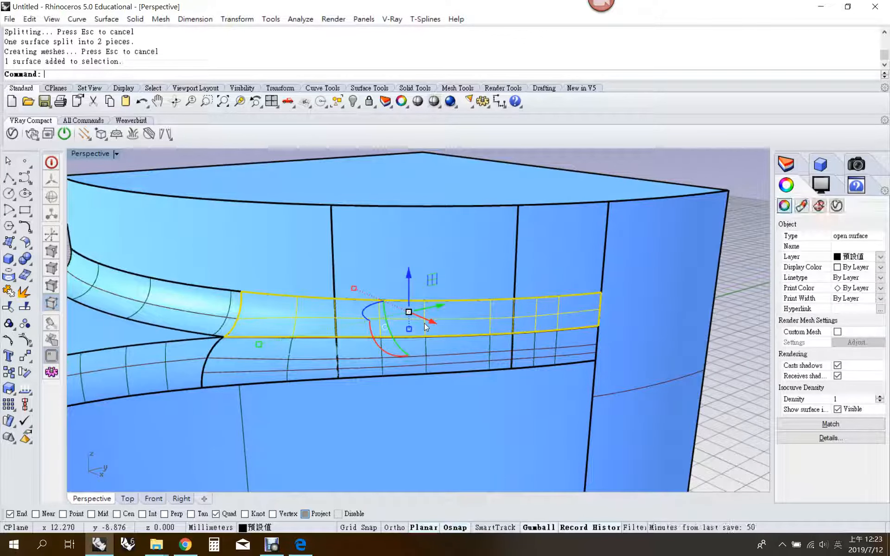
{"action": "key", "text": "Delete"}
Create a network surface in the upper gap from its four boundary edges and both blend curves, with tangency matching on all edges
{"action": "left_click", "coordinate": [13, 246]}
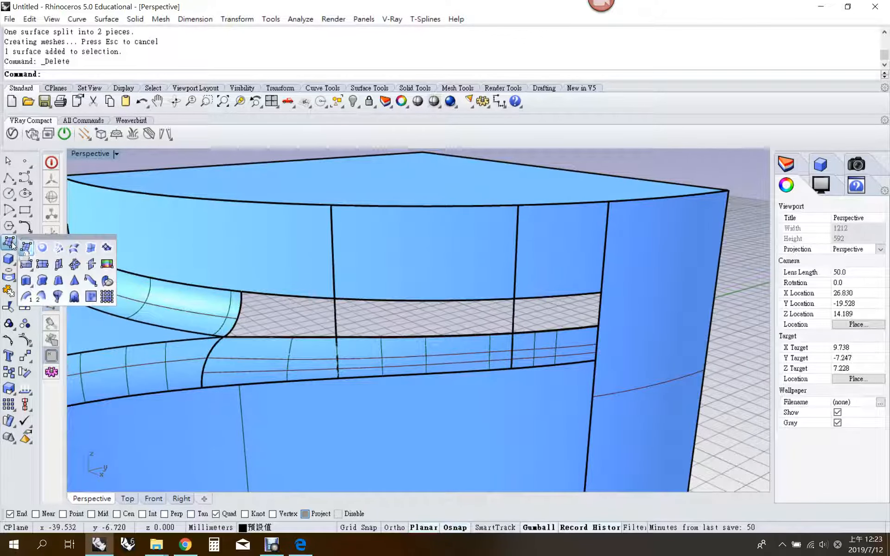
{"action": "left_click", "coordinate": [56, 249]}
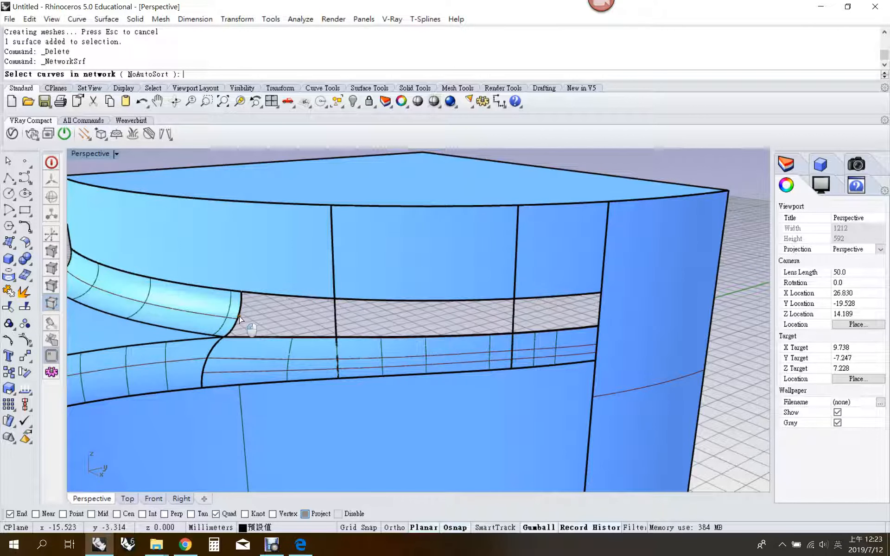
{"action": "left_click", "coordinate": [240, 320]}
{"action": "left_click", "coordinate": [276, 351]}
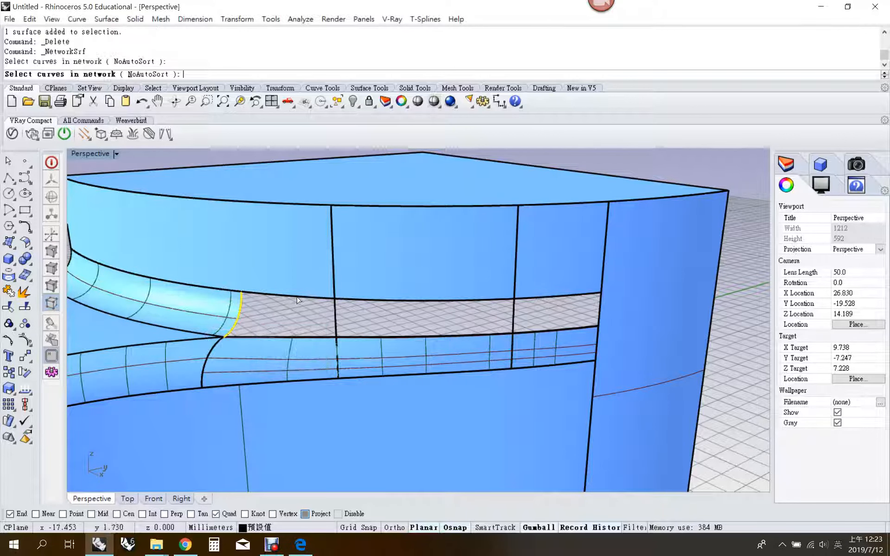
{"action": "left_click", "coordinate": [599, 320]}
{"action": "left_click", "coordinate": [580, 330]}
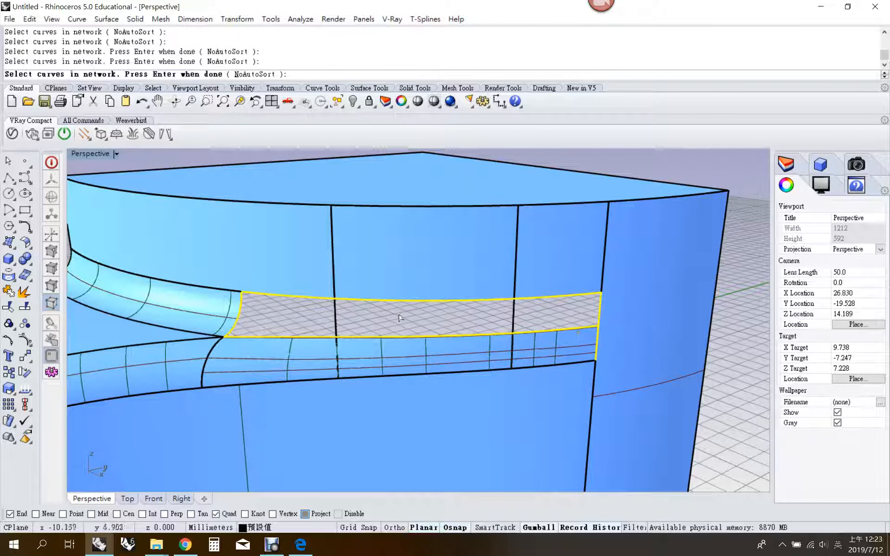
{"action": "left_click", "coordinate": [337, 320]}
{"action": "left_click", "coordinate": [516, 321]}
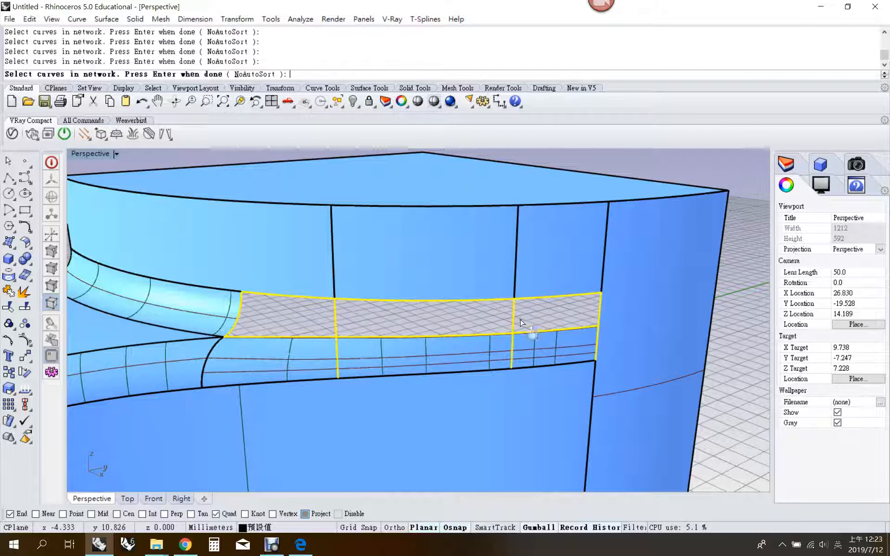
{"action": "key", "text": "Return"}
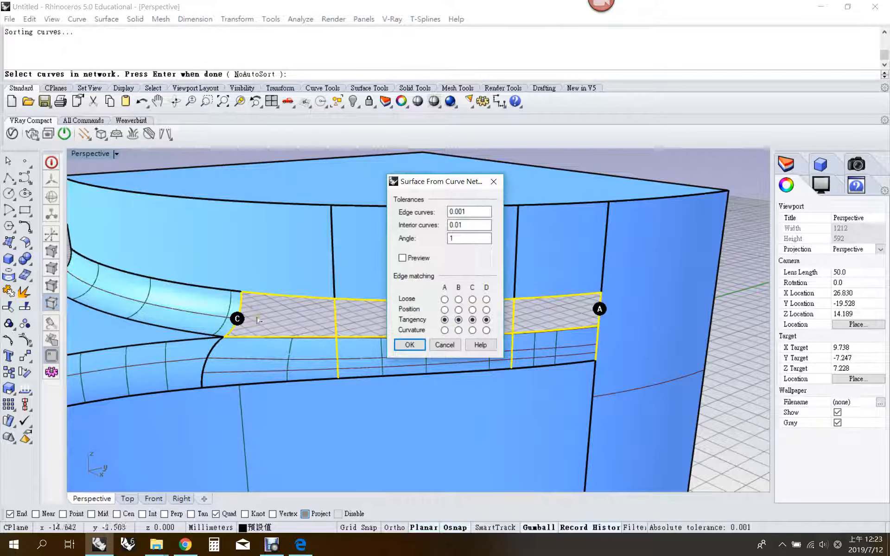
{"action": "left_click", "coordinate": [399, 346]}
Replace the lower swept piece with a network surface from its four boundary edges and both blend curves, matching tangency on all edges
{"action": "left_click", "coordinate": [370, 349]}
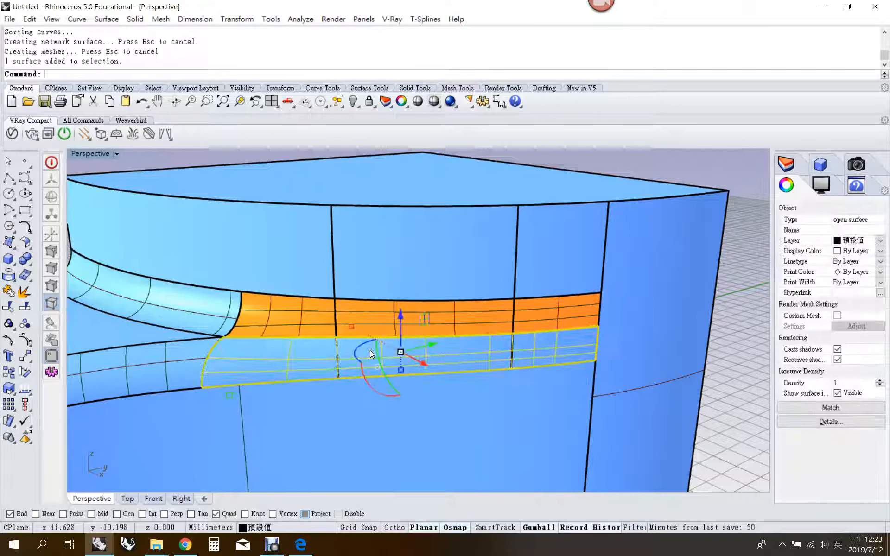
{"action": "key", "text": "Delete"}
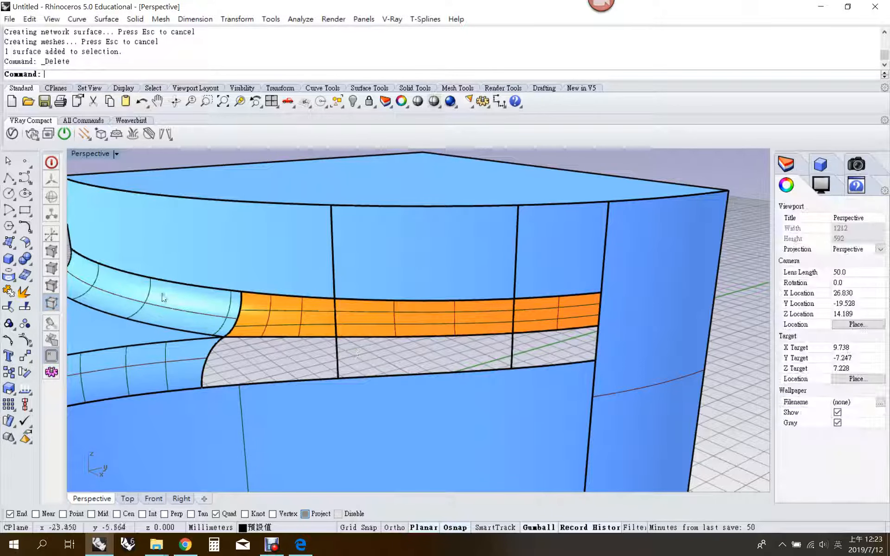
{"action": "left_click", "coordinate": [14, 245]}
{"action": "left_click", "coordinate": [56, 249]}
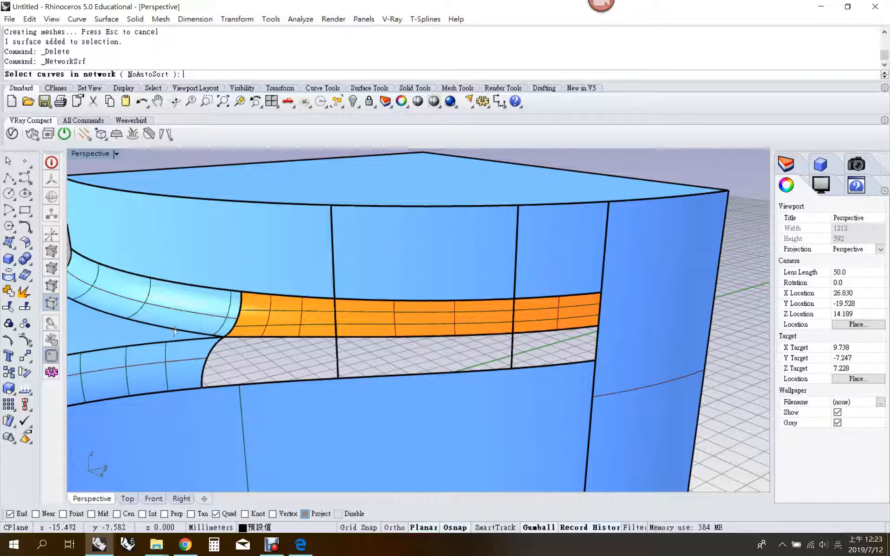
{"action": "left_click", "coordinate": [206, 359]}
{"action": "left_click", "coordinate": [247, 393]}
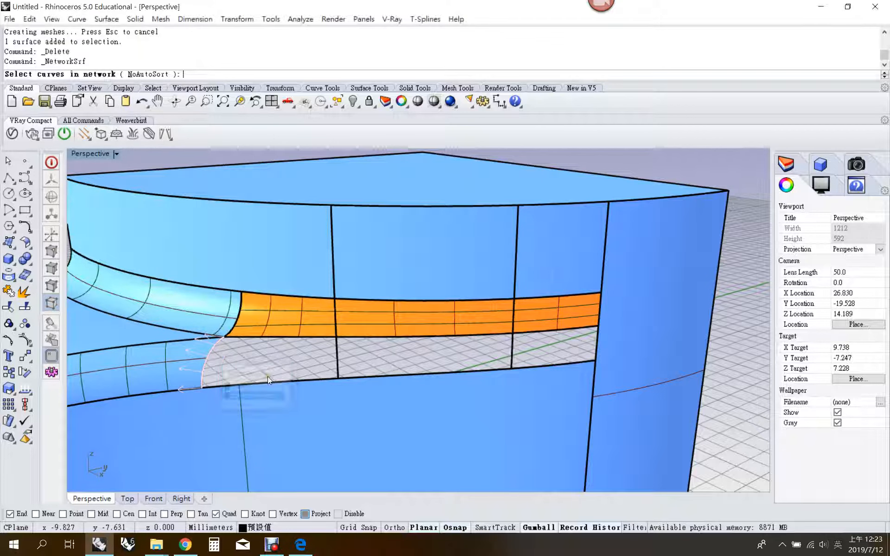
{"action": "left_click", "coordinate": [303, 341]}
{"action": "left_click", "coordinate": [337, 378]}
{"action": "left_click", "coordinate": [592, 359]}
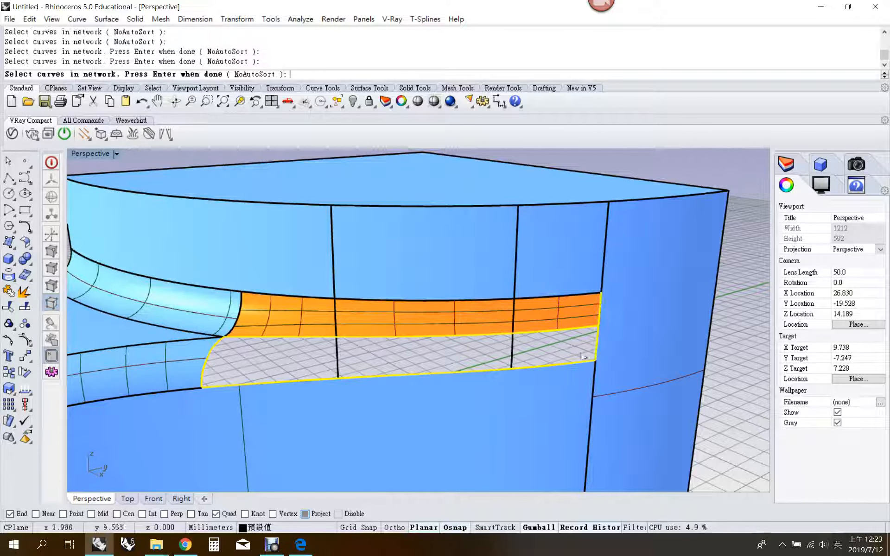
{"action": "left_click", "coordinate": [512, 362]}
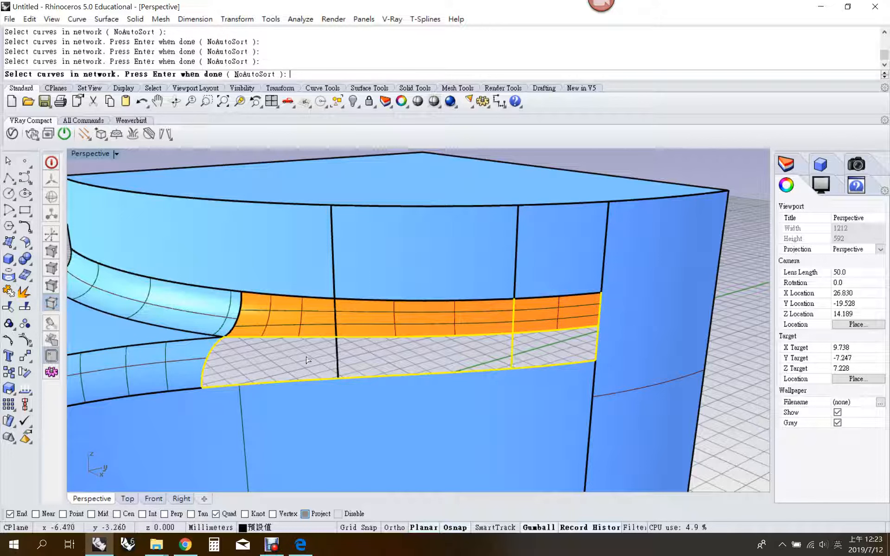
{"action": "left_click", "coordinate": [337, 364]}
{"action": "key", "text": "Return"}
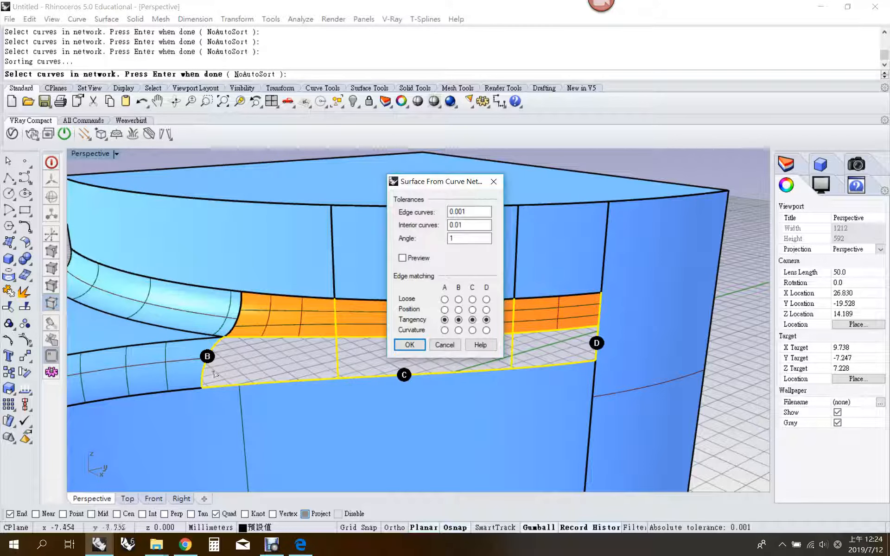
{"action": "left_click", "coordinate": [409, 345]}
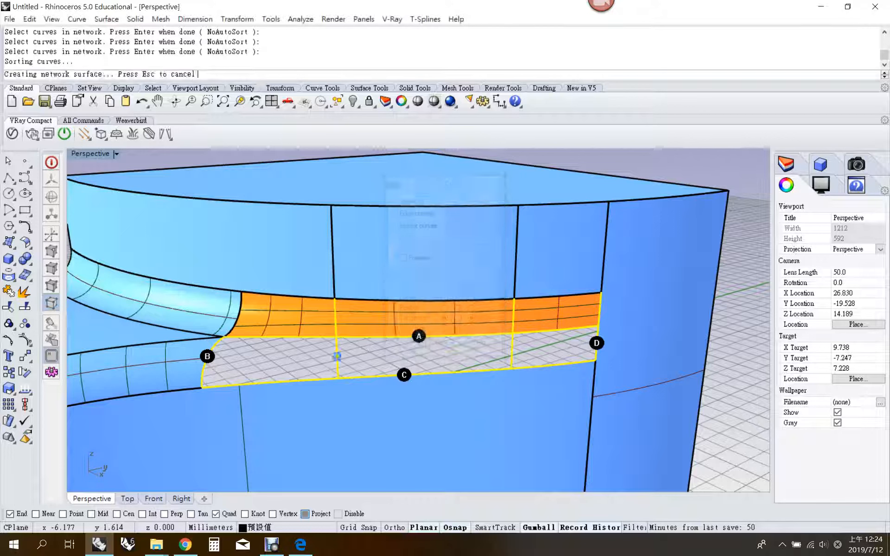
Join the case body with the lower and upper network surfaces into one polysurface
{"action": "left_click", "coordinate": [10, 290]}
{"action": "left_click", "coordinate": [198, 408]}
{"action": "left_click", "coordinate": [267, 352]}
{"action": "left_click", "coordinate": [258, 332]}
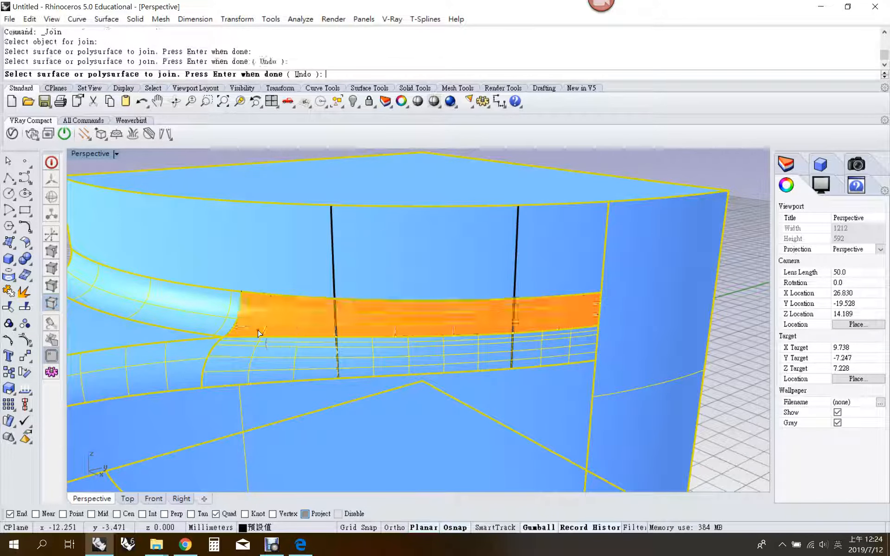
{"action": "key", "text": "Return"}
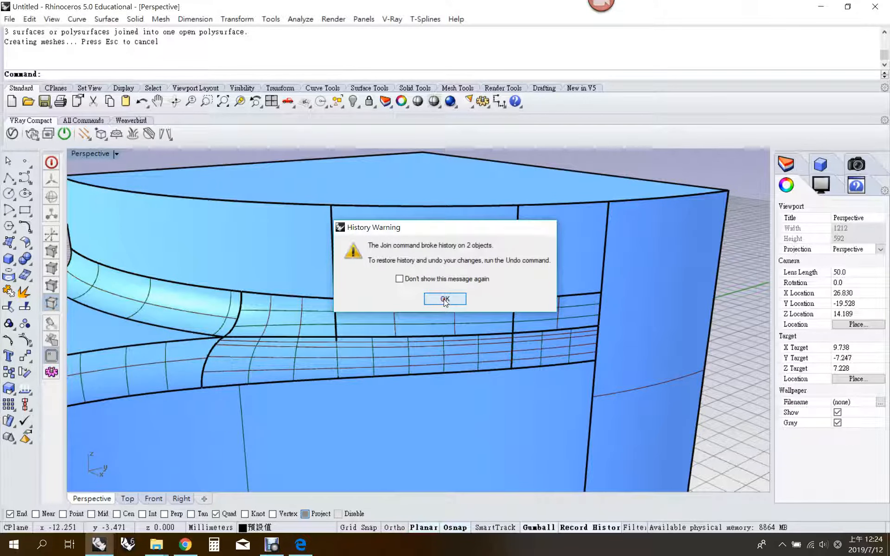
{"action": "left_click", "coordinate": [444, 302]}
Extract the fillet surface running around the lug's side wall from the joined polysurface
{"action": "scroll", "coordinate": [399, 338], "scroll_direction": "down", "scroll_amount": 6}
{"action": "right_click_drag", "start_coordinate": [401, 344], "coordinate": [455, 336]}
{"action": "left_click", "coordinate": [27, 260]}
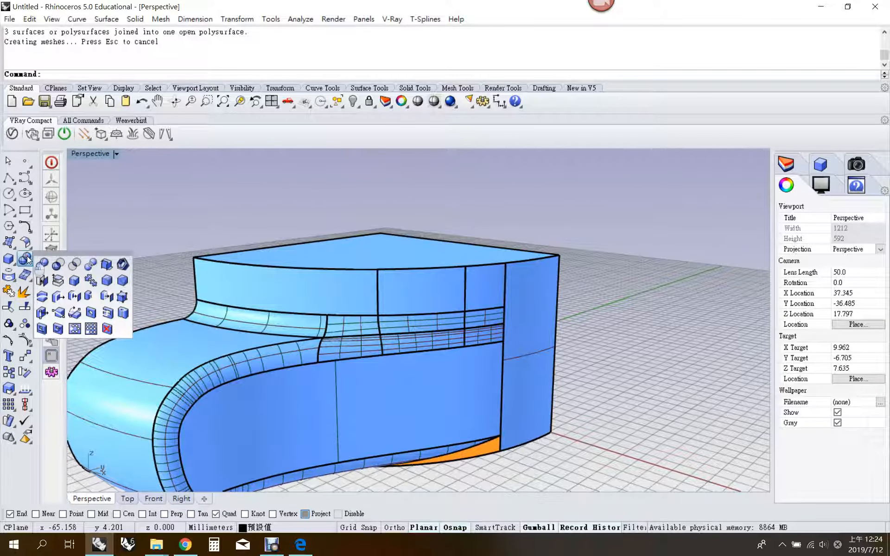
{"action": "left_click", "coordinate": [59, 280]}
{"action": "left_click", "coordinate": [251, 376]}
{"action": "key", "text": "Return"}
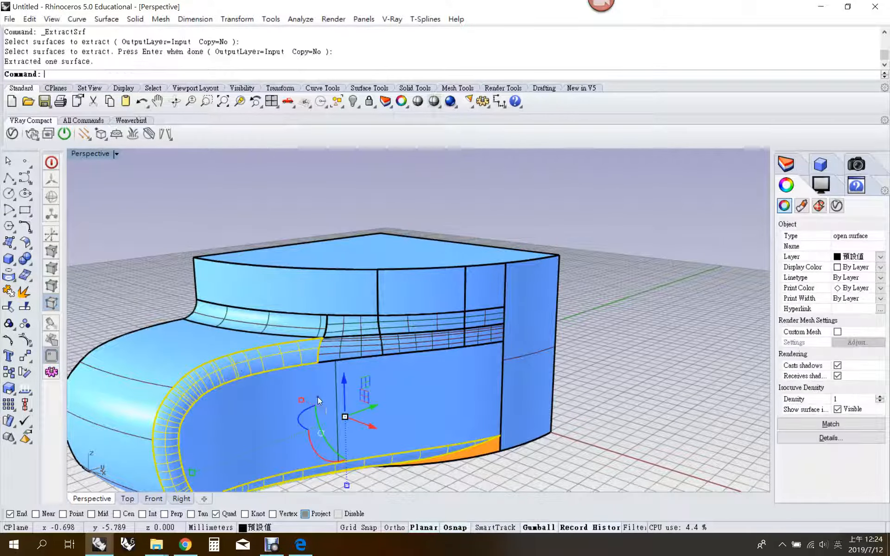
Split the extracted fillet along the V isocurve at its underside corner point and delete the tapering end piece
{"action": "right_click_drag", "start_coordinate": [318, 396], "coordinate": [304, 281]}
{"action": "scroll", "coordinate": [350, 369], "scroll_direction": "up", "scroll_amount": 5}
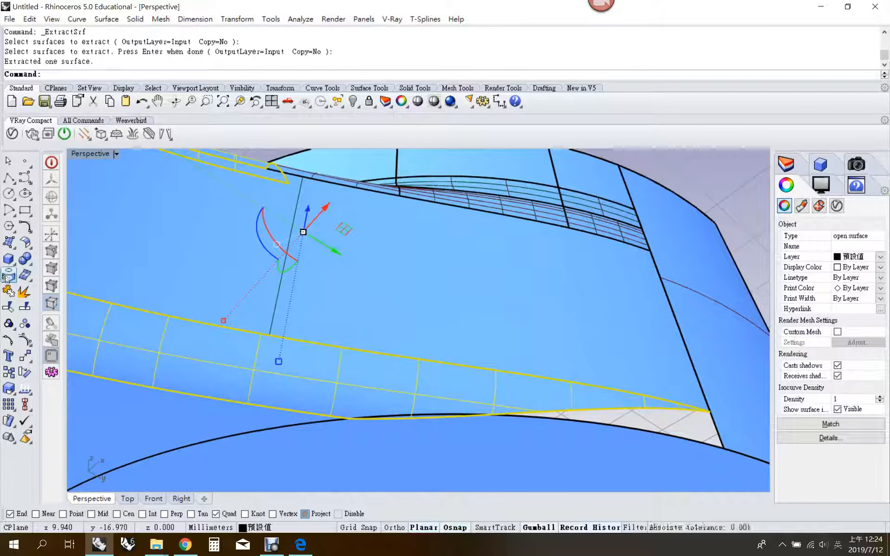
{"action": "left_click", "coordinate": [26, 307]}
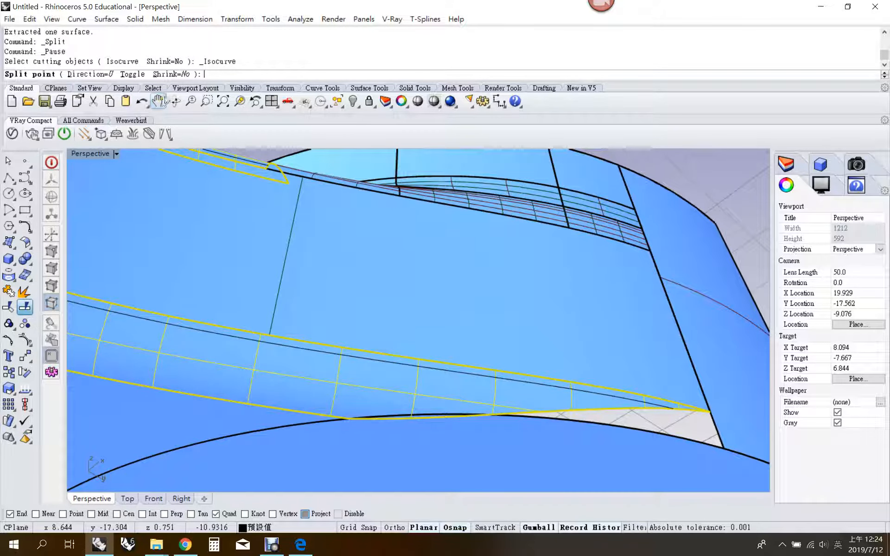
{"action": "left_click", "coordinate": [135, 75]}
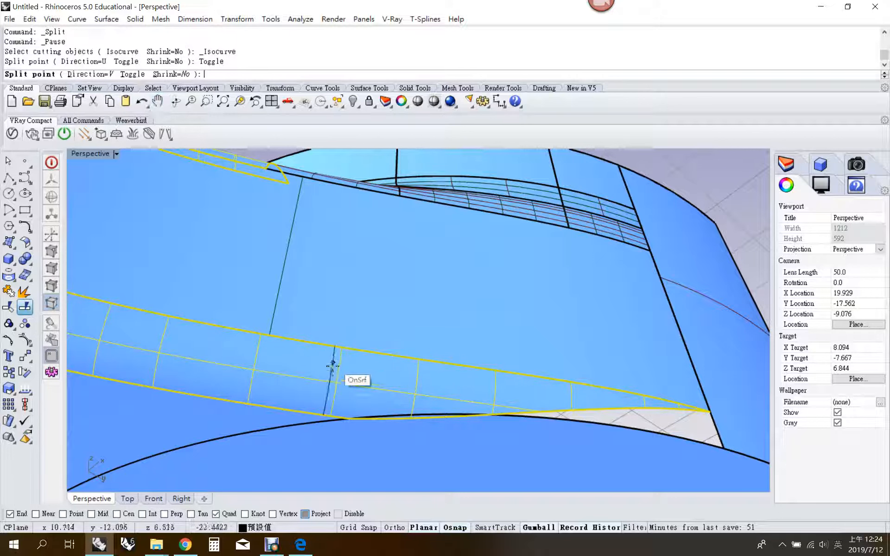
{"action": "left_click", "coordinate": [356, 414]}
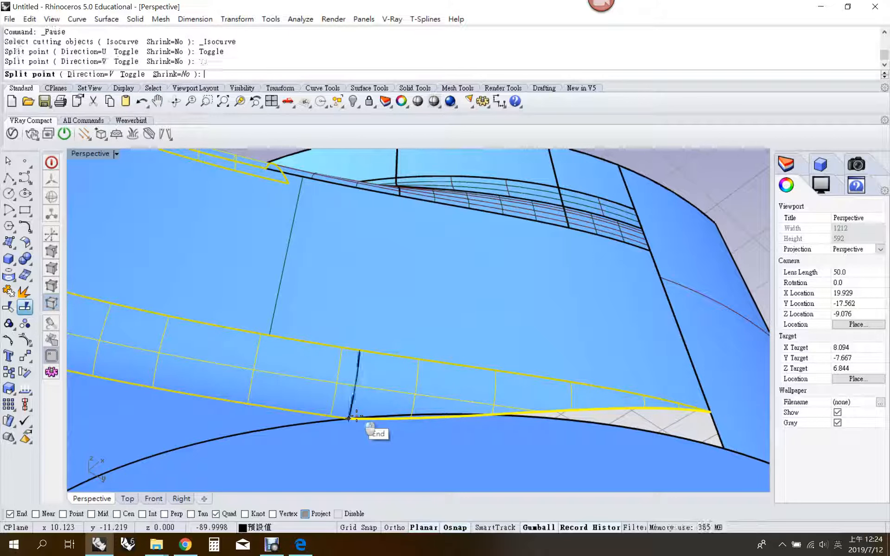
{"action": "key", "text": "Return"}
{"action": "left_click", "coordinate": [472, 393]}
{"action": "key", "text": "Delete"}
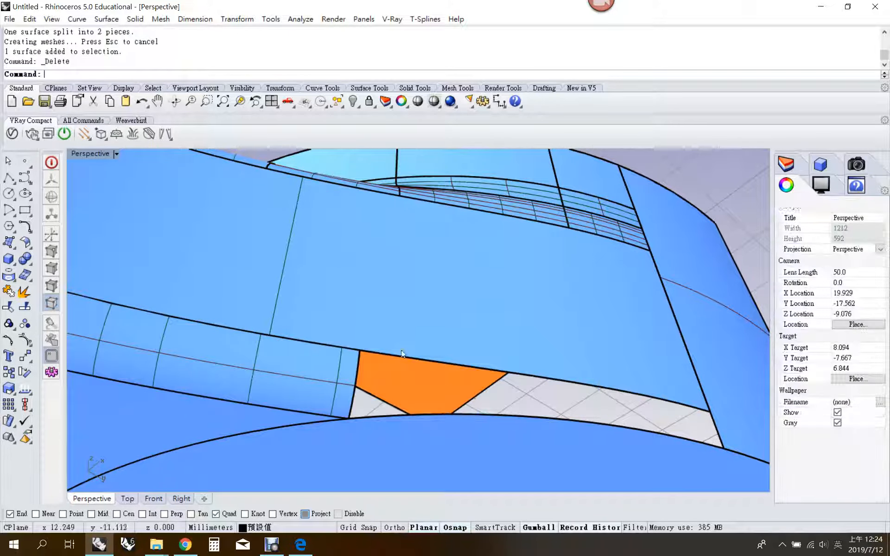
Extract the case body's outer side wall next to the lug from the polysurface
{"action": "scroll", "coordinate": [347, 322], "scroll_direction": "down", "scroll_amount": 5}
{"action": "right_click_drag", "start_coordinate": [347, 322], "coordinate": [264, 328]}
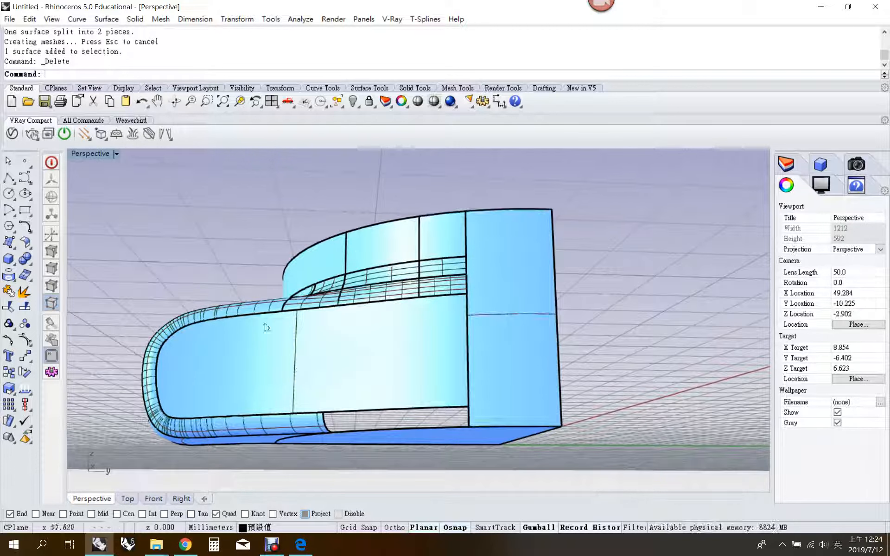
{"action": "double_click", "coordinate": [88, 154]}
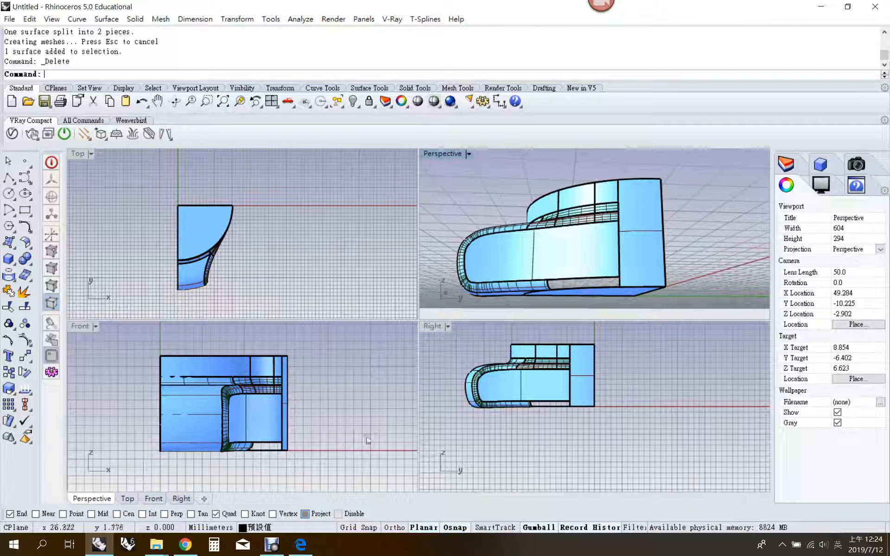
{"action": "left_click", "coordinate": [24, 262]}
{"action": "left_click", "coordinate": [65, 292]}
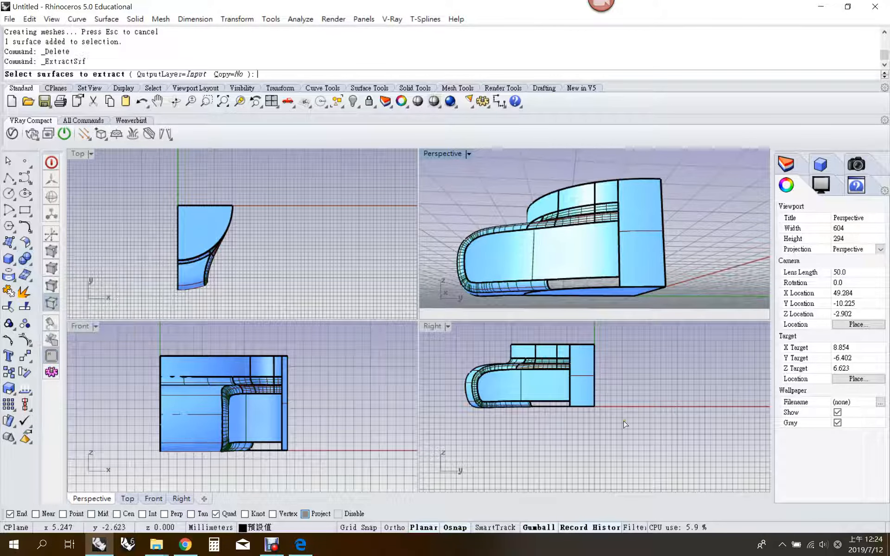
{"action": "left_click", "coordinate": [589, 387]}
{"action": "right_click", "coordinate": [589, 387]}
In the Right view, draw a horizontal line from the lug wall's lower corner across and past the case's extracted side wall
{"action": "double_click", "coordinate": [435, 327]}
{"action": "scroll", "coordinate": [377, 341], "scroll_direction": "up", "scroll_amount": 6}
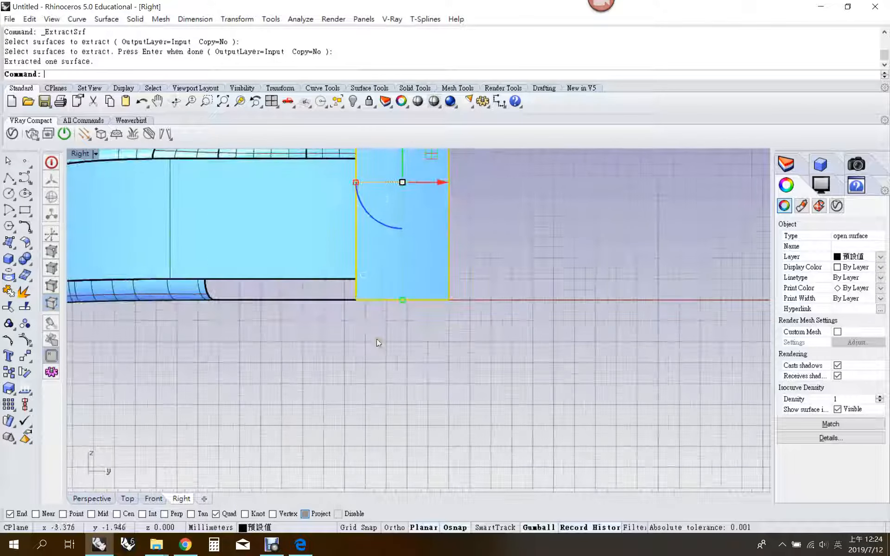
{"action": "key", "text": "Escape"}
{"action": "left_click", "coordinate": [8, 178]}
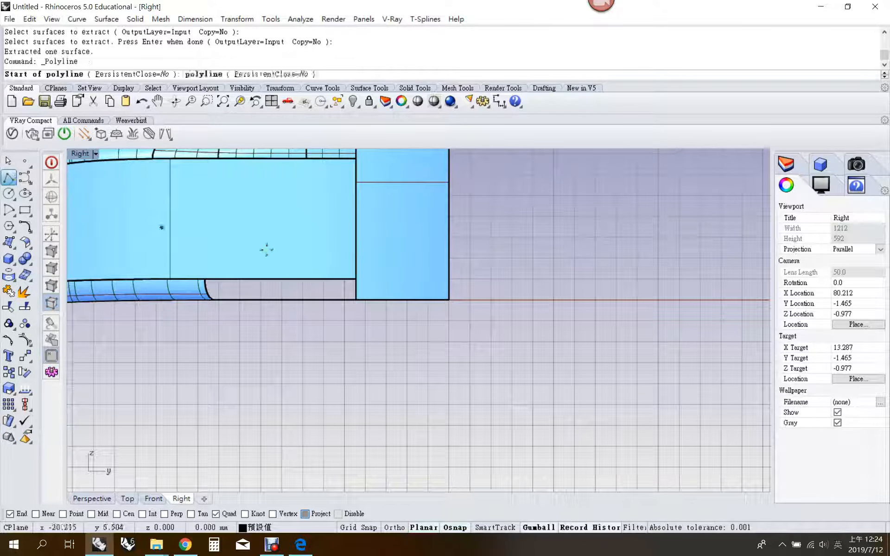
{"action": "left_click", "coordinate": [356, 278]}
{"action": "left_click", "coordinate": [474, 279]}
{"action": "key", "text": "Return"}
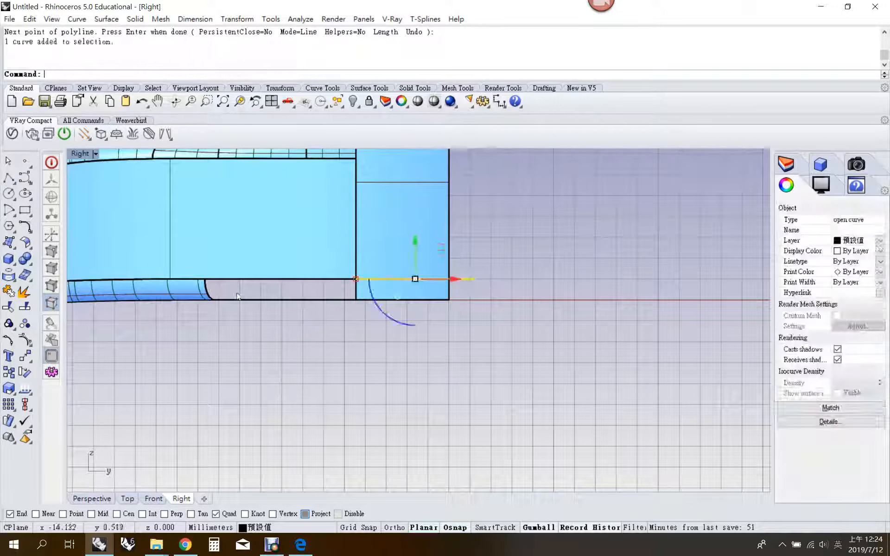
Trim away the strip of the case side wall below the line and delete the line
{"action": "left_click", "coordinate": [8, 306]}
{"action": "left_click", "coordinate": [447, 293]}
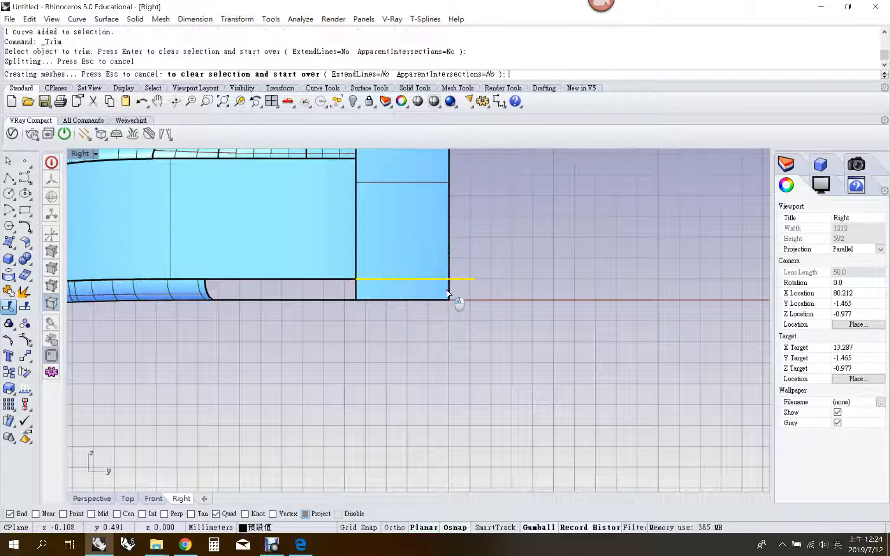
{"action": "key", "text": "Return"}
{"action": "left_click", "coordinate": [472, 280]}
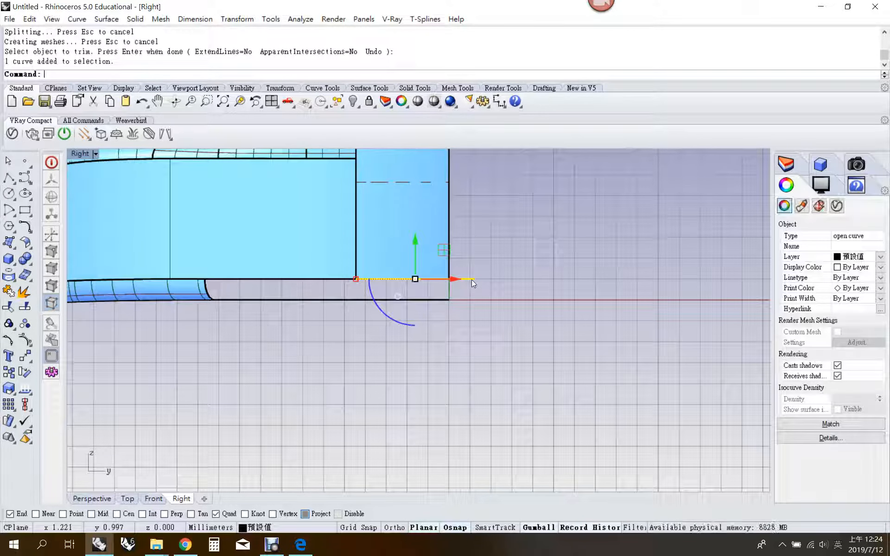
{"action": "key", "text": "Delete"}
{"action": "double_click", "coordinate": [83, 154]}
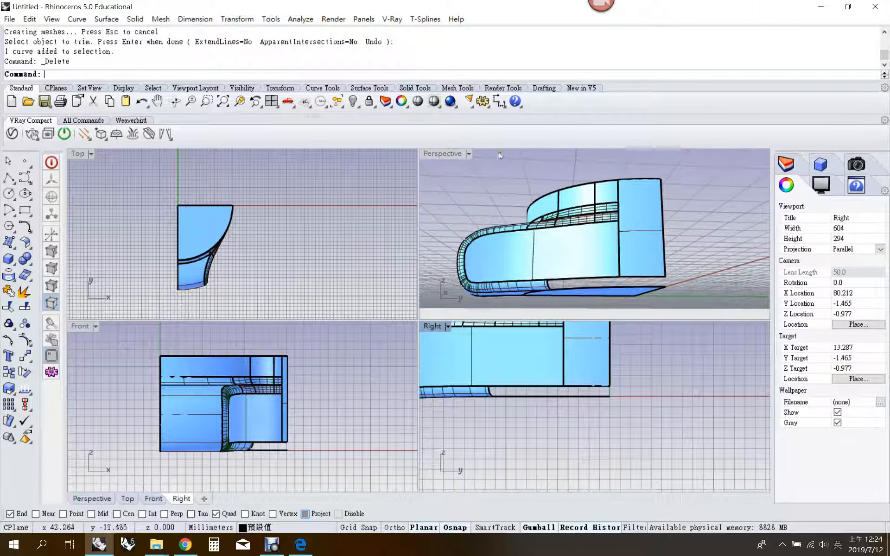
{"action": "double_click", "coordinate": [438, 153]}
{"action": "right_click_drag", "start_coordinate": [438, 211], "coordinate": [396, 204]}
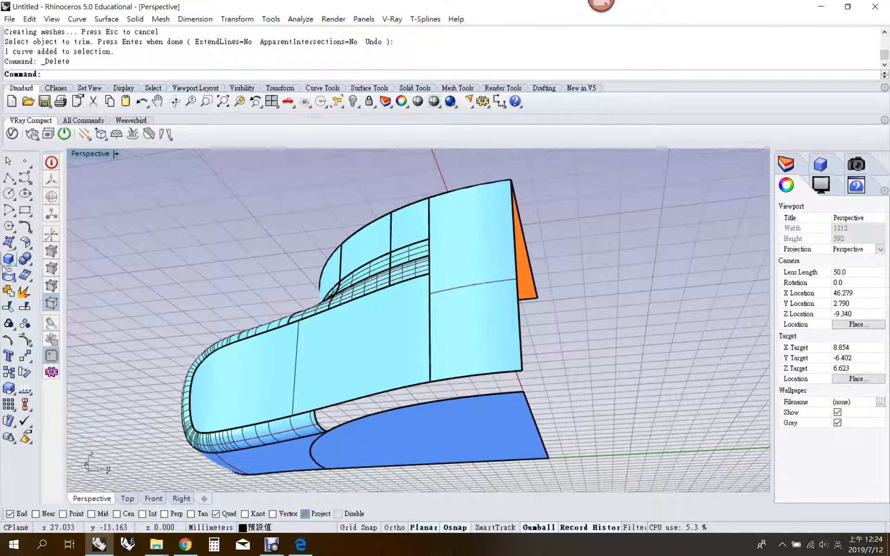
{"action": "left_click", "coordinate": [11, 246]}
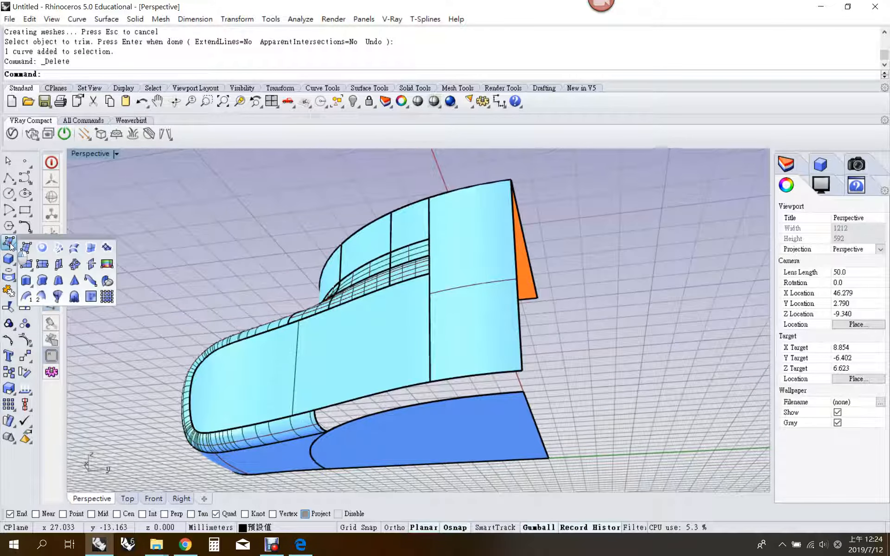
{"action": "left_click", "coordinate": [31, 300]}
{"action": "left_click", "coordinate": [88, 74]}
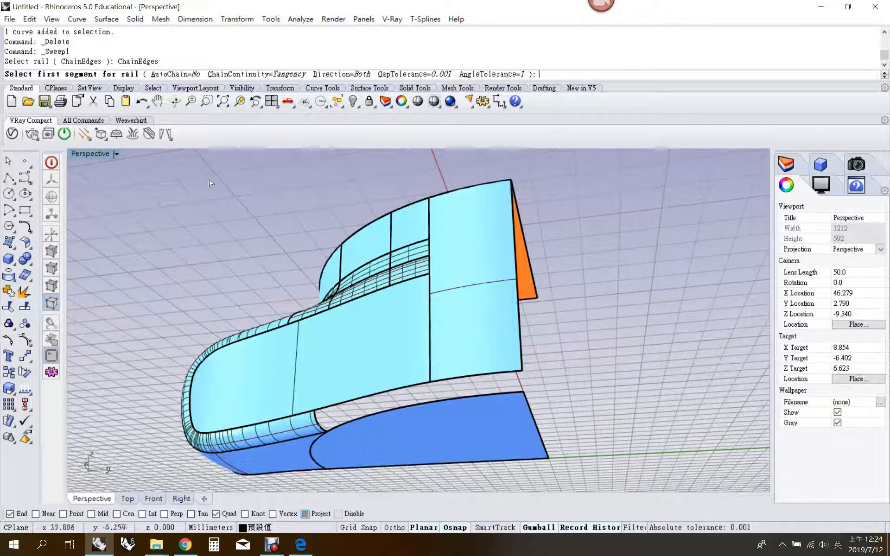
{"action": "left_click", "coordinate": [397, 399]}
{"action": "key", "text": "Escape"}
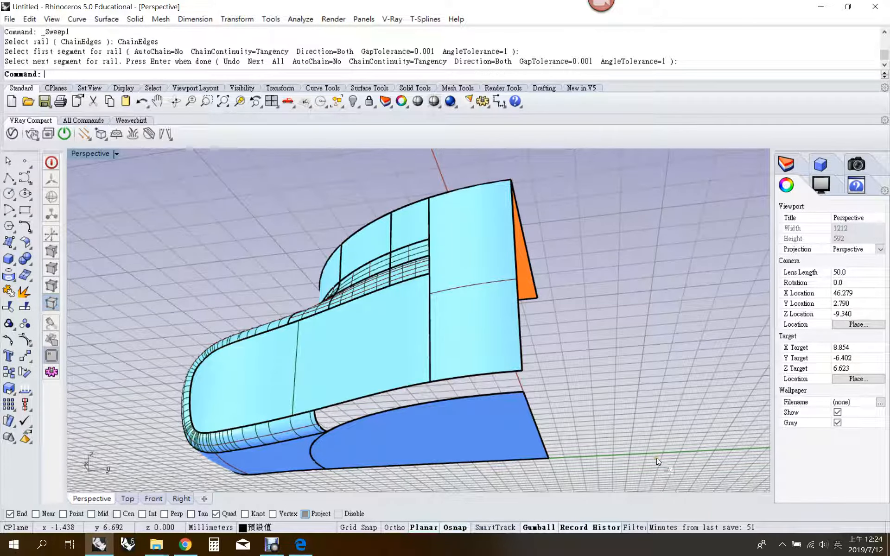
Join all surfaces, and sweep the cut fillet's end edge along the chained lower edges of the lug and case walls with Sweep1
{"action": "left_click_drag", "start_coordinate": [658, 462], "coordinate": [98, 338]}
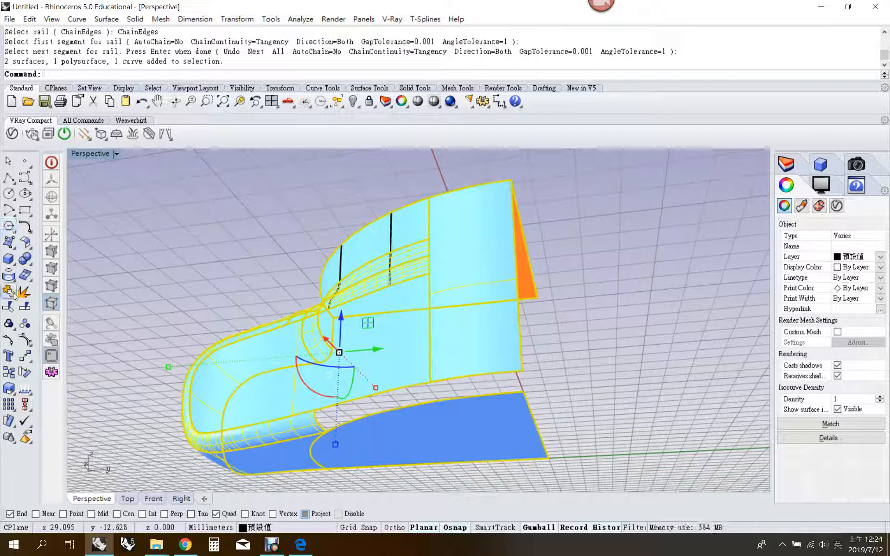
{"action": "left_click", "coordinate": [24, 258]}
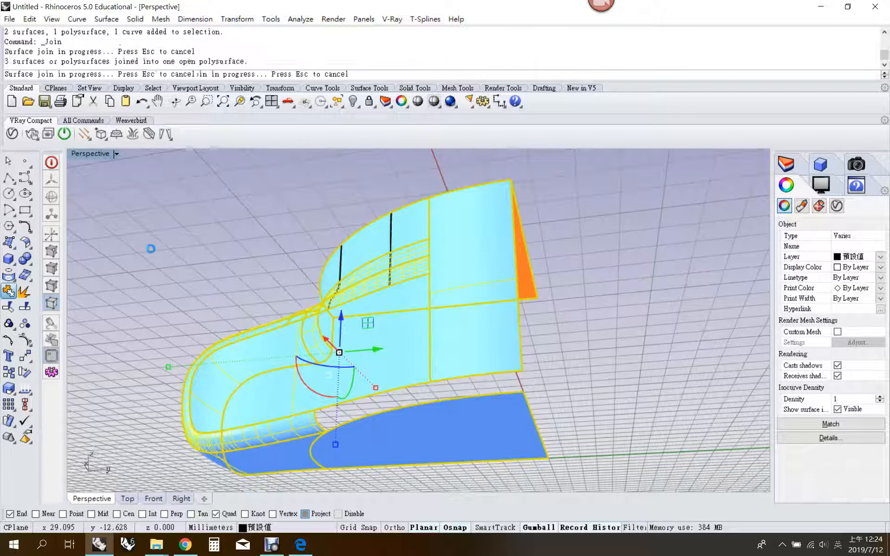
{"action": "left_click", "coordinate": [10, 244]}
{"action": "left_click", "coordinate": [42, 312]}
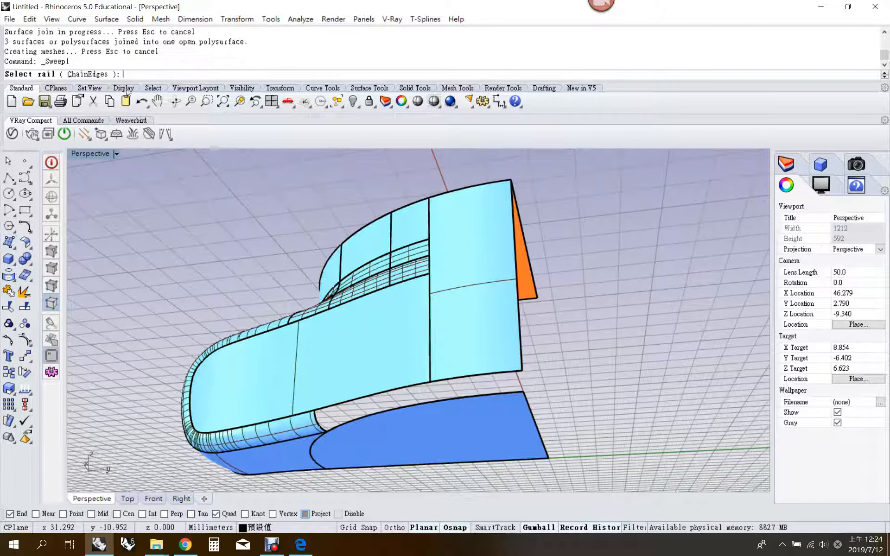
{"action": "left_click", "coordinate": [87, 74]}
{"action": "left_click", "coordinate": [371, 399]}
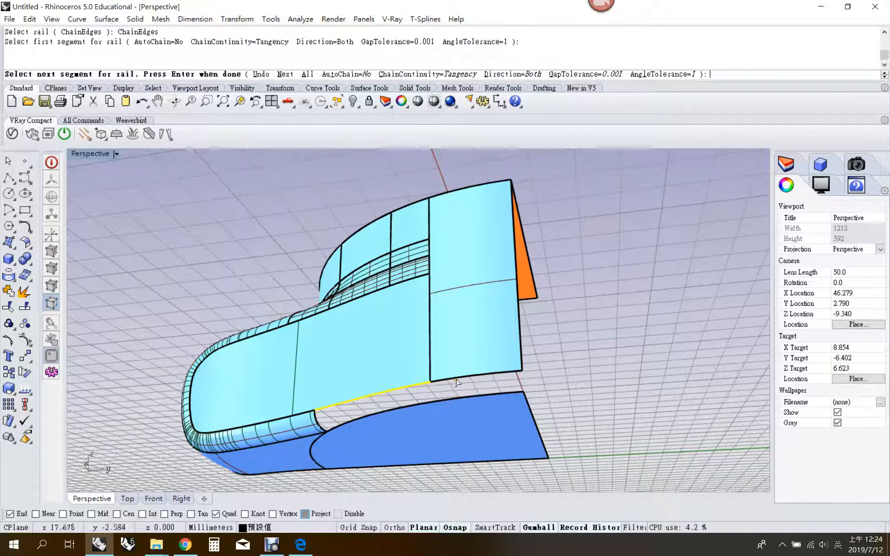
{"action": "left_click", "coordinate": [328, 429]}
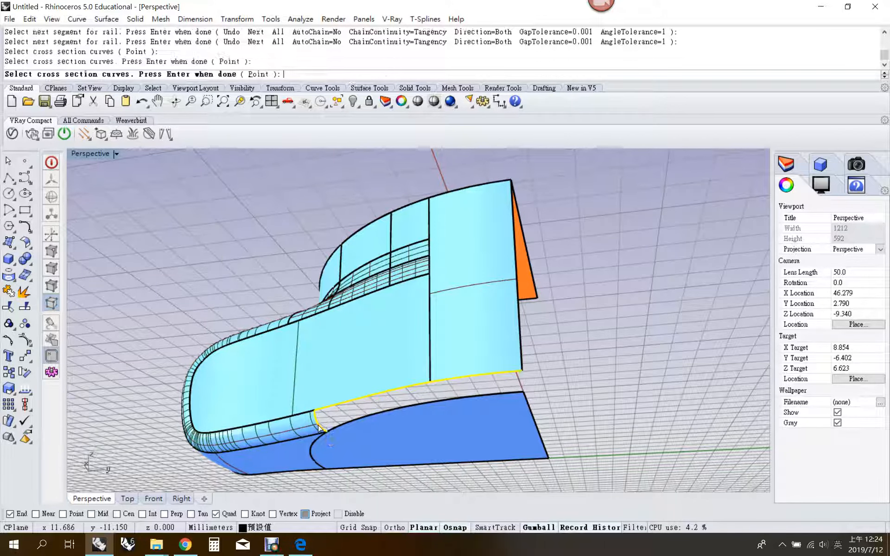
{"action": "key", "text": "Return"}
{"action": "left_click", "coordinate": [395, 351]}
{"action": "scroll", "coordinate": [452, 338], "scroll_direction": "up", "scroll_amount": 3}
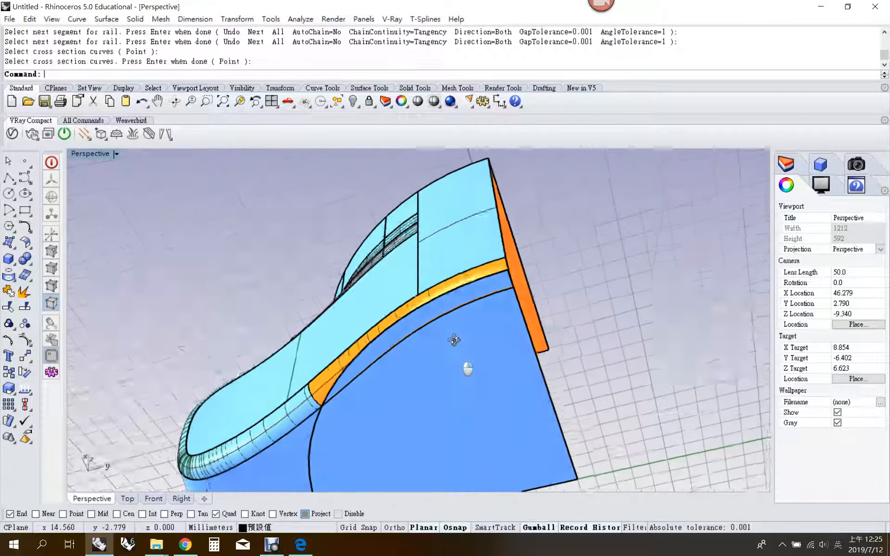
Try to trim the strip of the underside face outside the swept surface, using the swept surface as the cutter
{"action": "right_click_drag", "start_coordinate": [453, 338], "coordinate": [424, 349]}
{"action": "scroll", "coordinate": [455, 223], "scroll_direction": "up", "scroll_amount": 2}
{"action": "left_click", "coordinate": [468, 226]}
{"action": "left_click", "coordinate": [424, 346]}
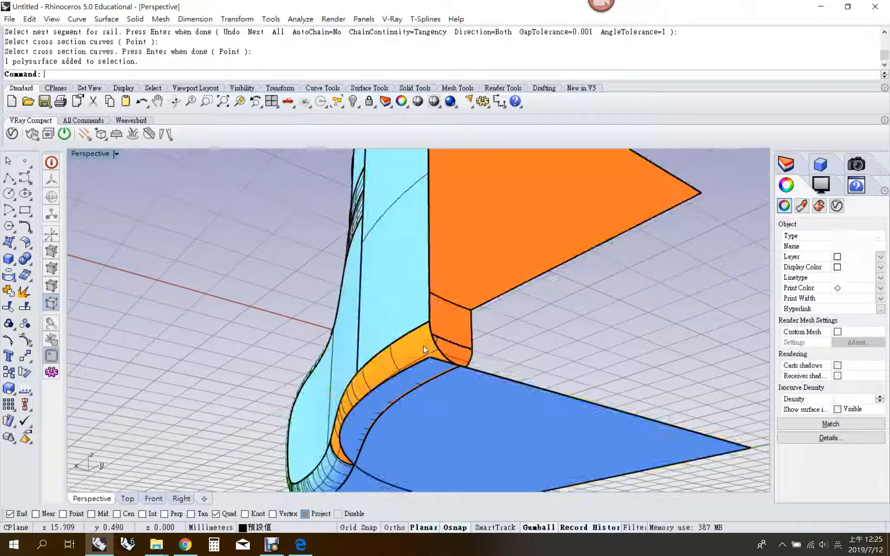
{"action": "left_click", "coordinate": [9, 304]}
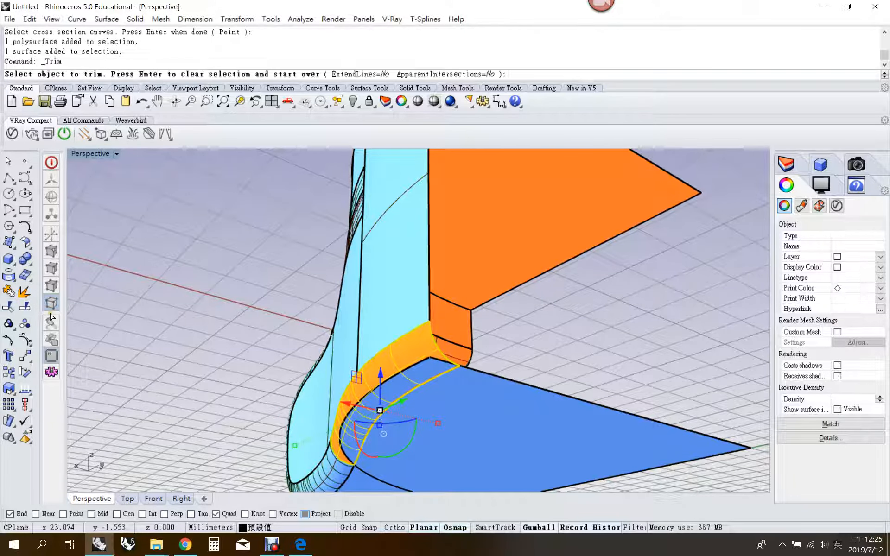
{"action": "left_click", "coordinate": [417, 378]}
{"action": "left_click", "coordinate": [428, 377]}
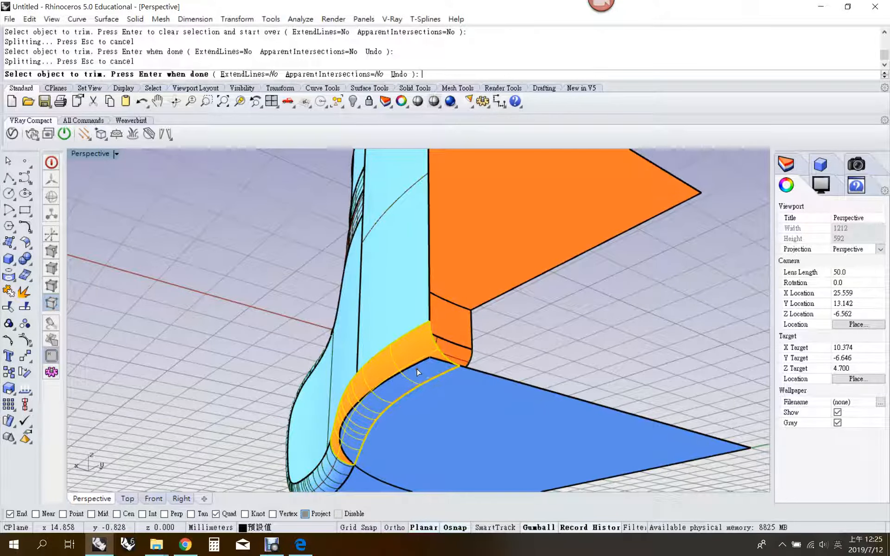
{"action": "right_click_drag", "start_coordinate": [417, 369], "coordinate": [467, 379]}
{"action": "scroll", "coordinate": [395, 408], "scroll_direction": "up", "scroll_amount": 6}
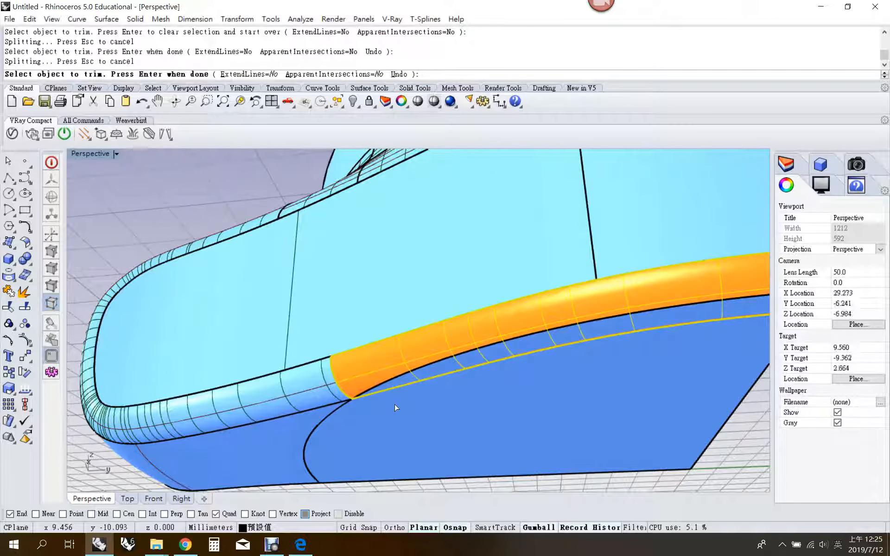
{"action": "key", "text": "Return"}
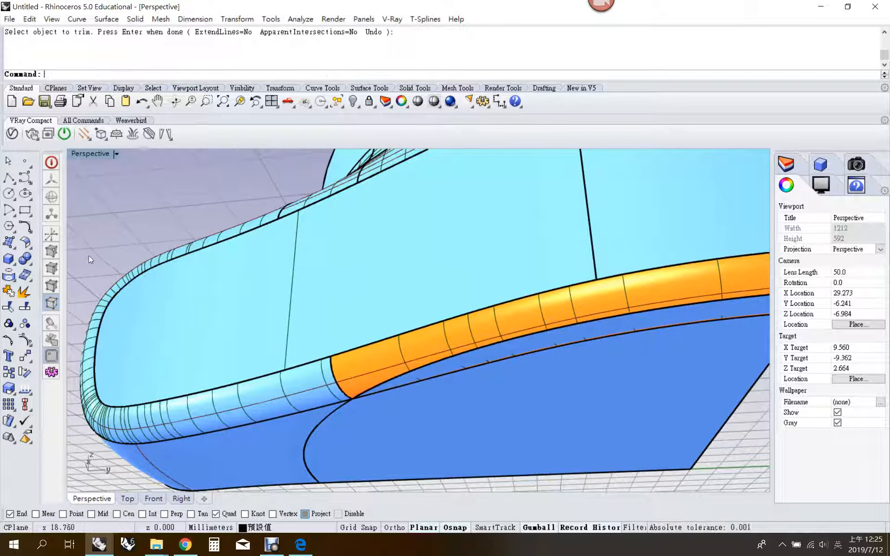
Create the intersection curves between the swept surface and the joined body, and delete the swept surface
{"action": "left_click", "coordinate": [8, 276]}
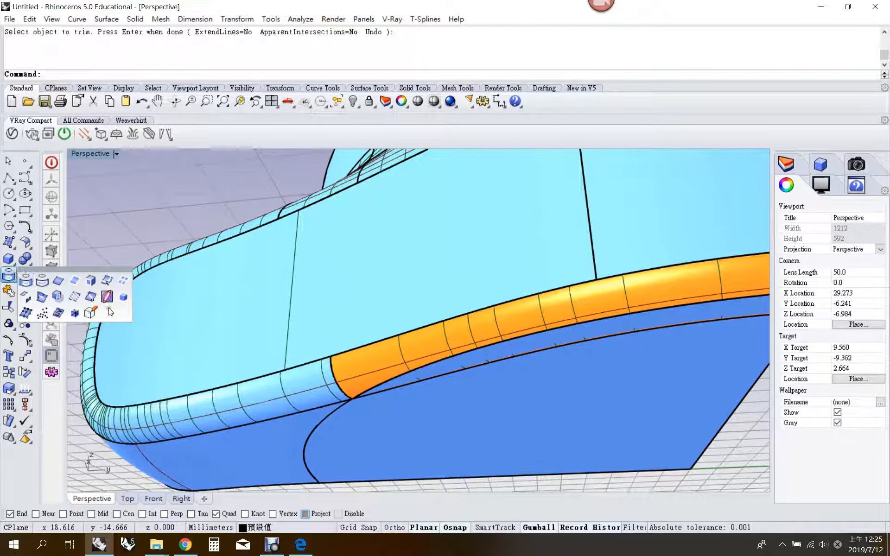
{"action": "left_click", "coordinate": [59, 300]}
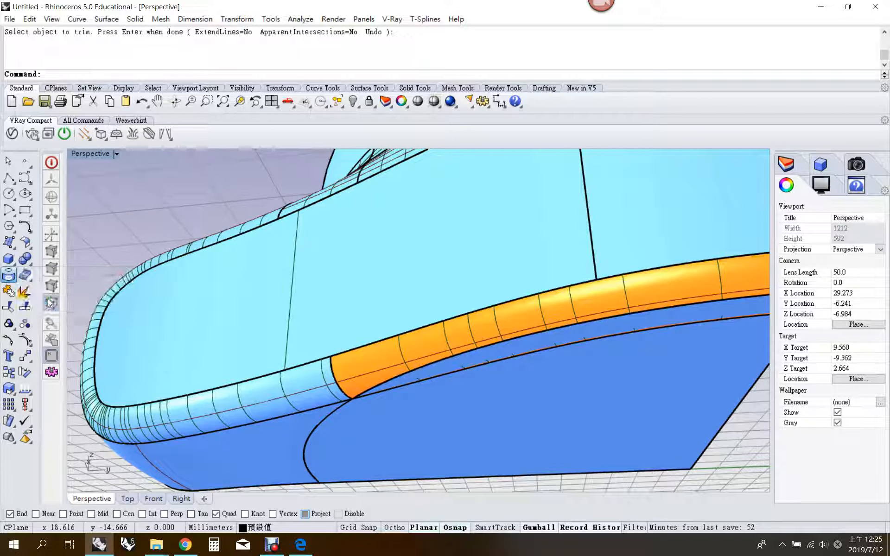
{"action": "left_click", "coordinate": [425, 352]}
{"action": "left_click", "coordinate": [438, 389]}
{"action": "key", "text": "Return"}
{"action": "right_click_drag", "start_coordinate": [438, 388], "coordinate": [389, 373]}
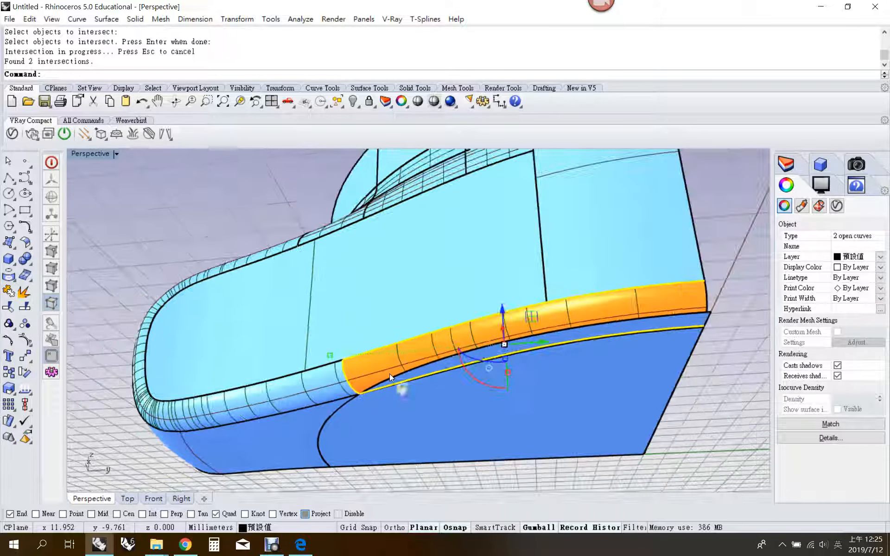
{"action": "left_click", "coordinate": [612, 310]}
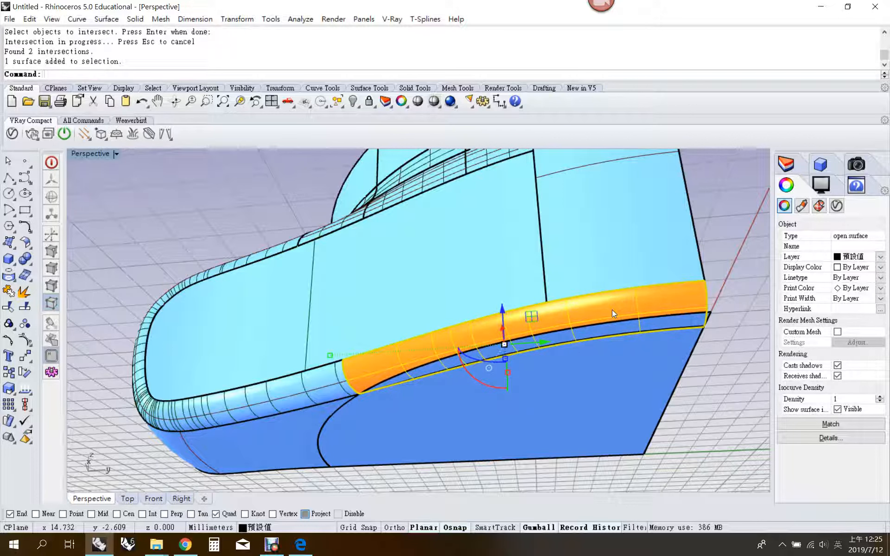
{"action": "key", "text": "Delete"}
Match the underside intersection curve to the lug fillet's lower edge with Curvature continuity, preserving None at the other end
{"action": "scroll", "coordinate": [378, 377], "scroll_direction": "up", "scroll_amount": 2}
{"action": "scroll", "coordinate": [302, 396], "scroll_direction": "up", "scroll_amount": 5}
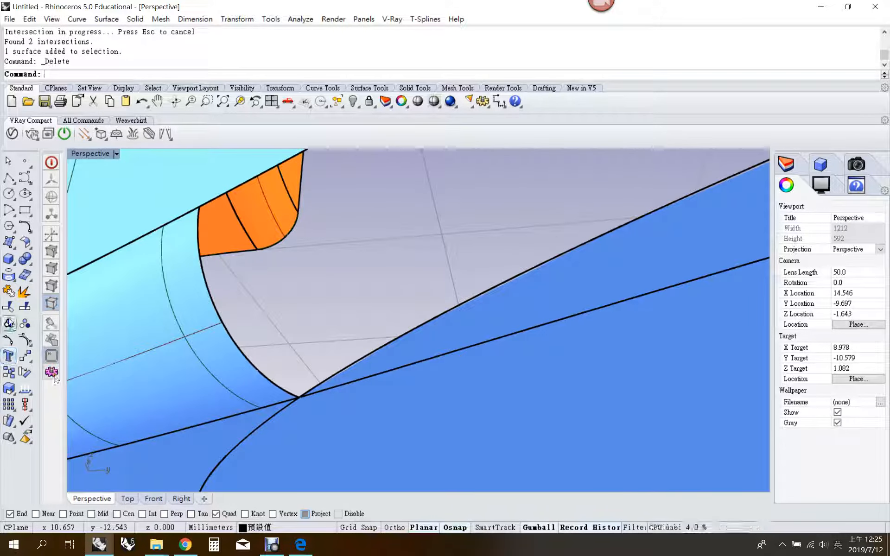
{"action": "left_click", "coordinate": [25, 227]}
{"action": "left_click", "coordinate": [124, 232]}
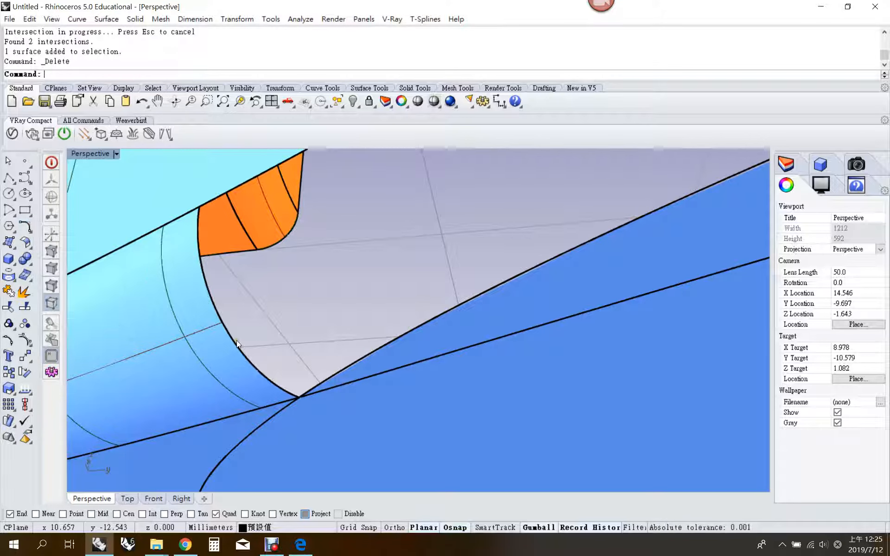
{"action": "left_click", "coordinate": [322, 396]}
{"action": "left_click", "coordinate": [287, 403]}
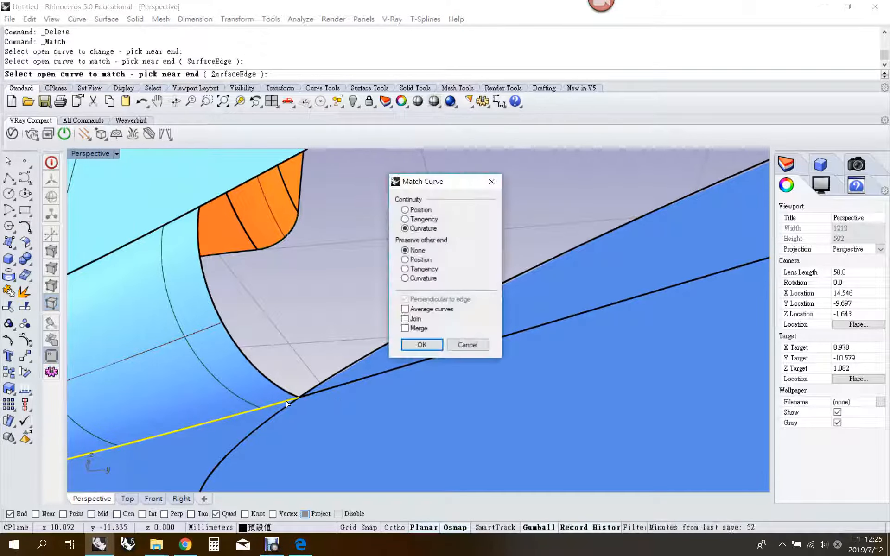
{"action": "left_click", "coordinate": [408, 345]}
Trim away the underside face's outer strip using the matched curve as the cutter
{"action": "scroll", "coordinate": [331, 392], "scroll_direction": "up", "scroll_amount": 3}
{"action": "left_click", "coordinate": [393, 385]}
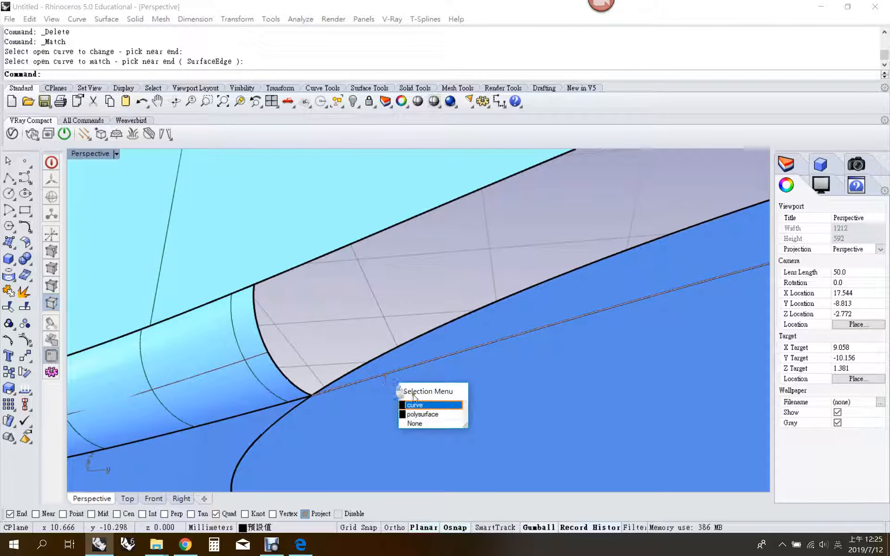
{"action": "left_click", "coordinate": [426, 404]}
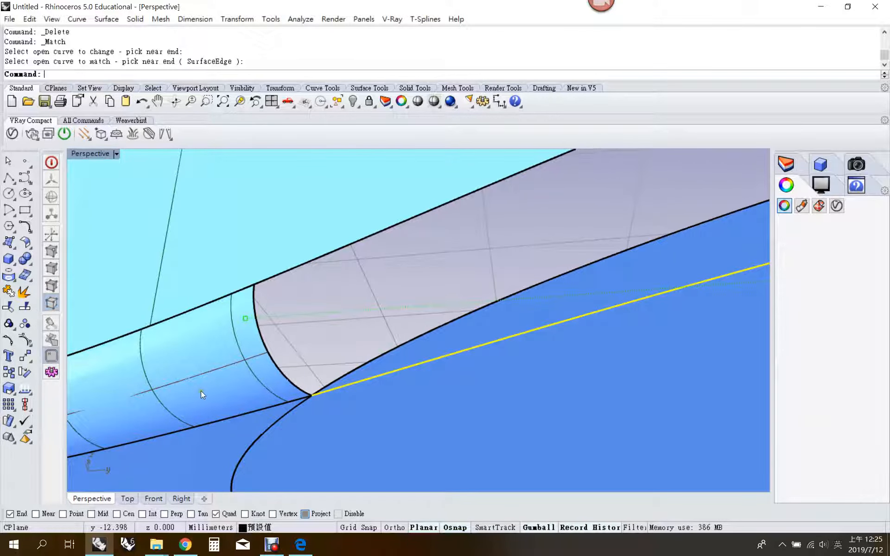
{"action": "left_click", "coordinate": [7, 308]}
{"action": "left_click", "coordinate": [463, 347]}
{"action": "scroll", "coordinate": [441, 333], "scroll_direction": "down", "scroll_amount": 3}
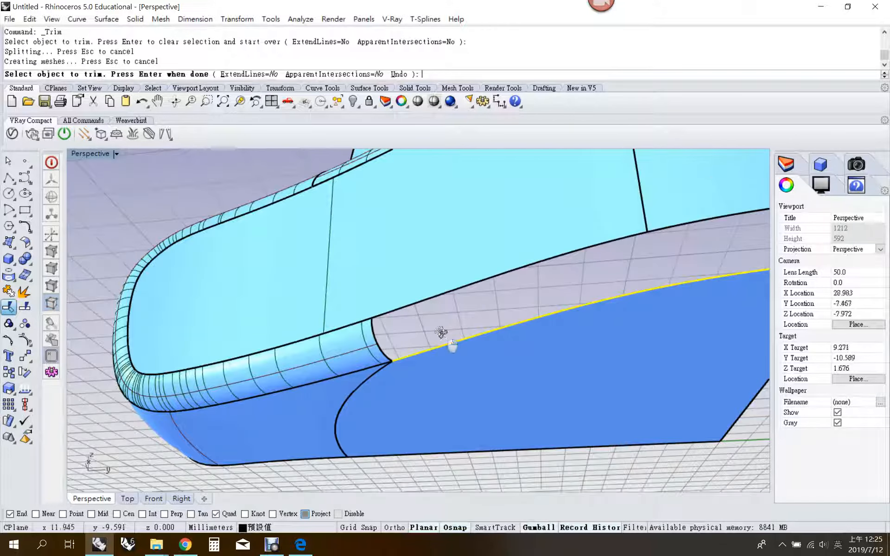
{"action": "key", "text": "Return"}
Delete the leftover construction curves around the underside gap and on the case's upper side wall
{"action": "scroll", "coordinate": [447, 335], "scroll_direction": "down", "scroll_amount": 5}
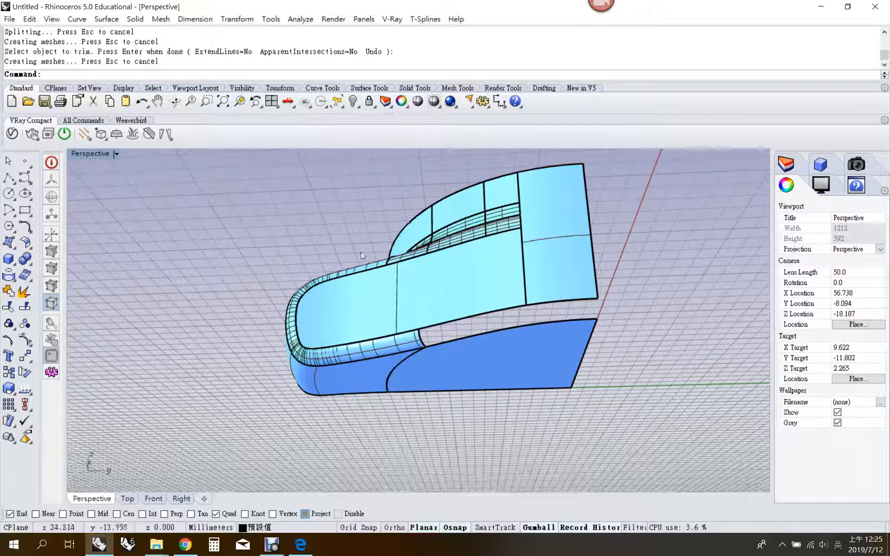
{"action": "left_click_drag", "start_coordinate": [363, 256], "coordinate": [663, 384]}
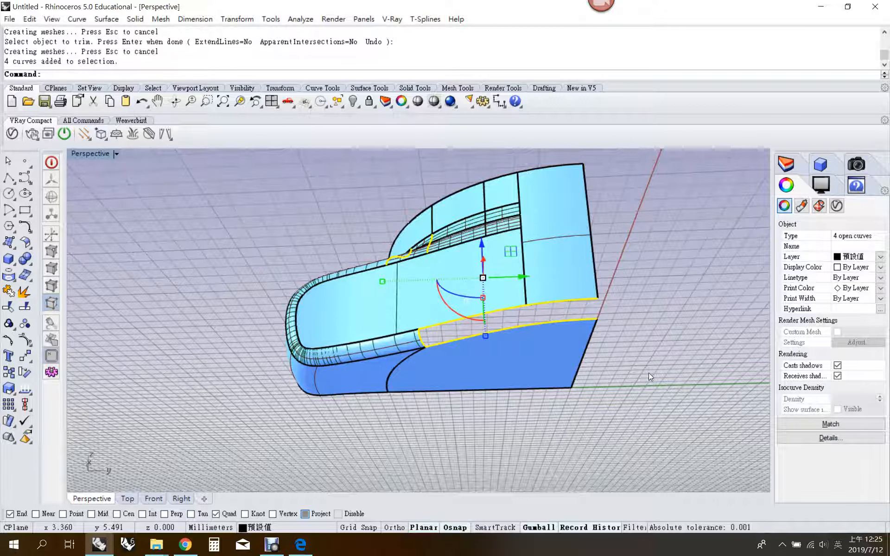
{"action": "key", "text": "Delete"}
{"action": "left_click_drag", "start_coordinate": [509, 255], "coordinate": [516, 264]}
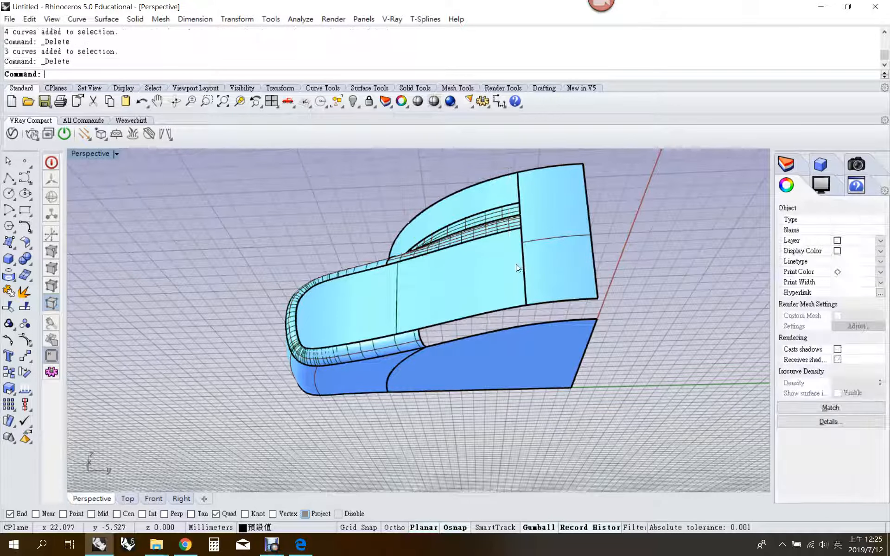
{"action": "key", "text": "Delete"}
{"action": "scroll", "coordinate": [597, 311], "scroll_direction": "up", "scroll_amount": 3}
{"action": "right_click_drag", "start_coordinate": [597, 311], "coordinate": [522, 330]}
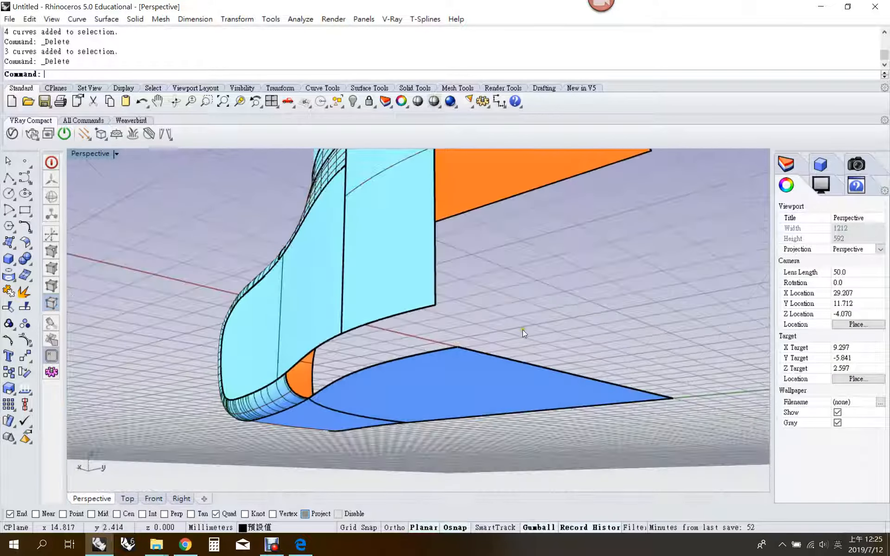
Create a blend curve with Tangency at both ends between the side wall's end edge and the underside face's centre edge
{"action": "left_click", "coordinate": [27, 233]}
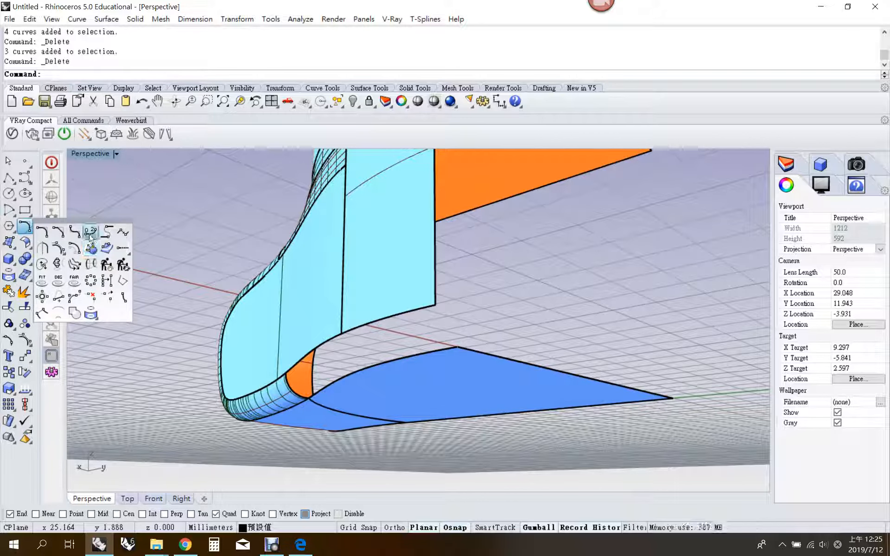
{"action": "left_click", "coordinate": [73, 248]}
{"action": "left_click", "coordinate": [438, 291]}
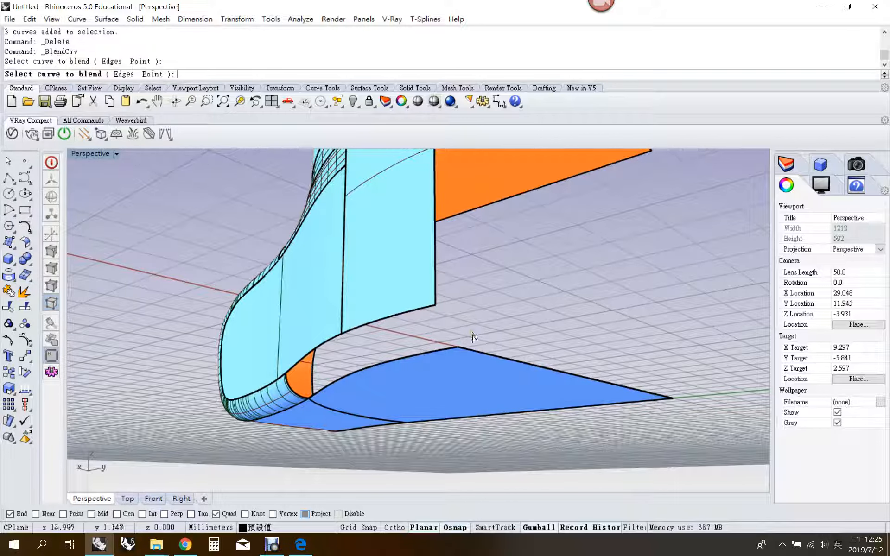
{"action": "left_click", "coordinate": [469, 352]}
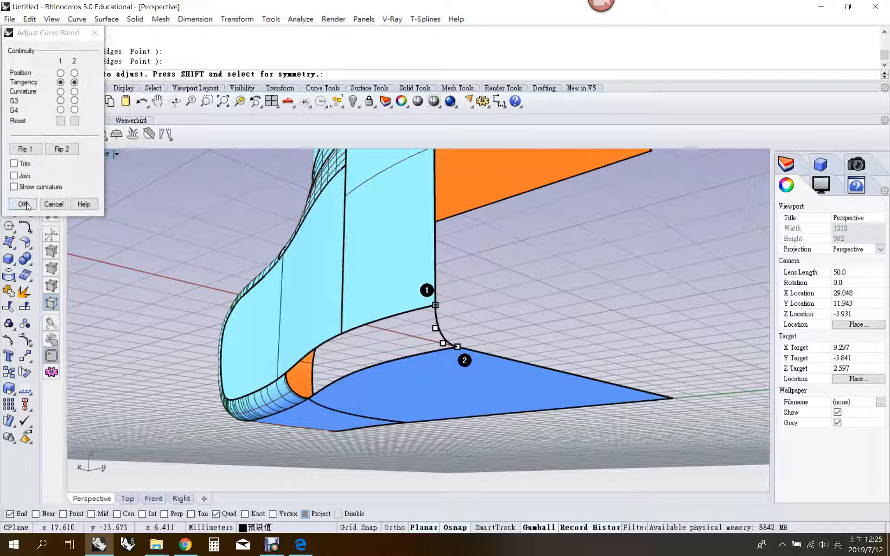
{"action": "left_click", "coordinate": [25, 205]}
{"action": "right_click_drag", "start_coordinate": [357, 308], "coordinate": [403, 278]}
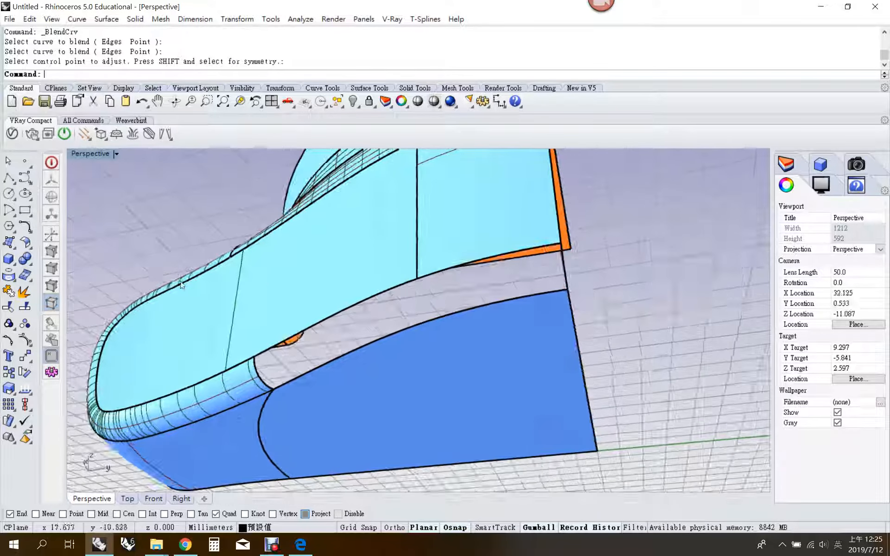
{"action": "left_click", "coordinate": [12, 244]}
{"action": "left_click", "coordinate": [43, 297]}
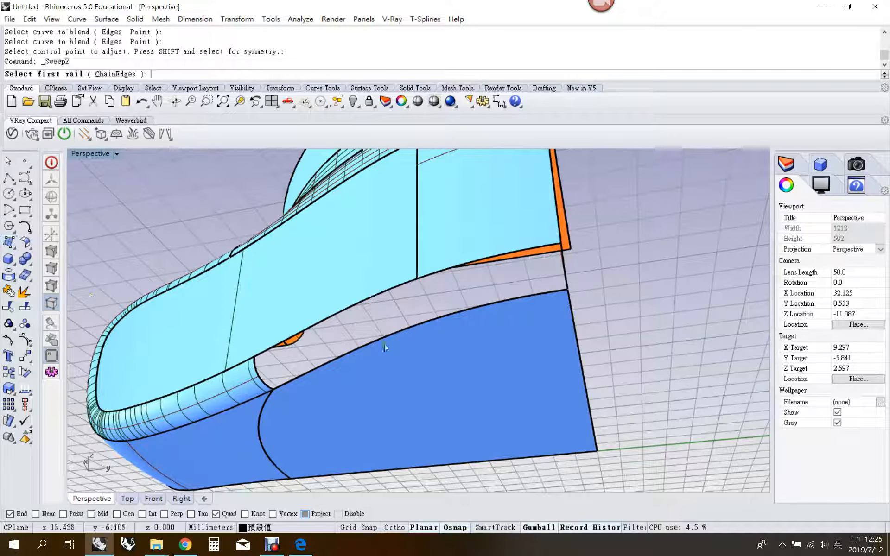
{"action": "left_click", "coordinate": [362, 306]}
{"action": "left_click", "coordinate": [426, 278]}
{"action": "key", "text": "Escape"}
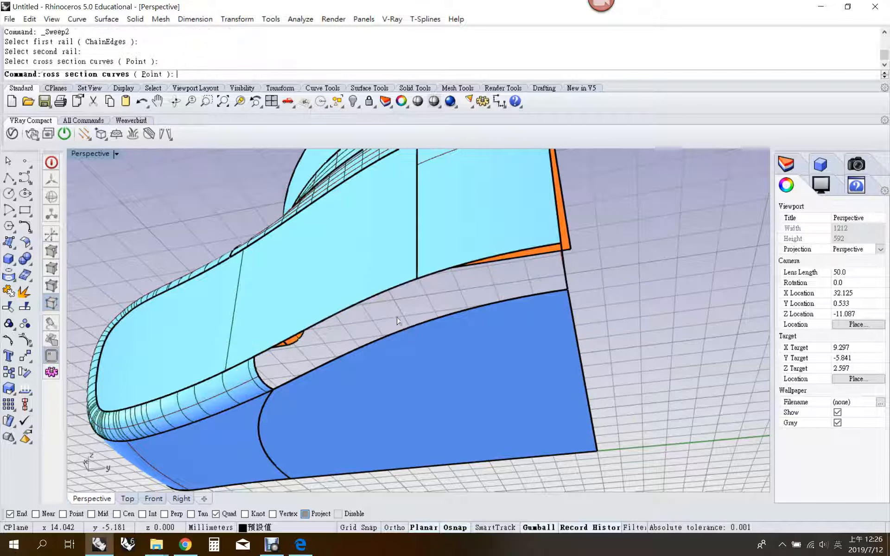
Sweep a two-rail fillet patch across the underside gap, chaining both side wall edges as first rail, with the fillet edge and blend curve as sections
{"action": "key", "text": "Return"}
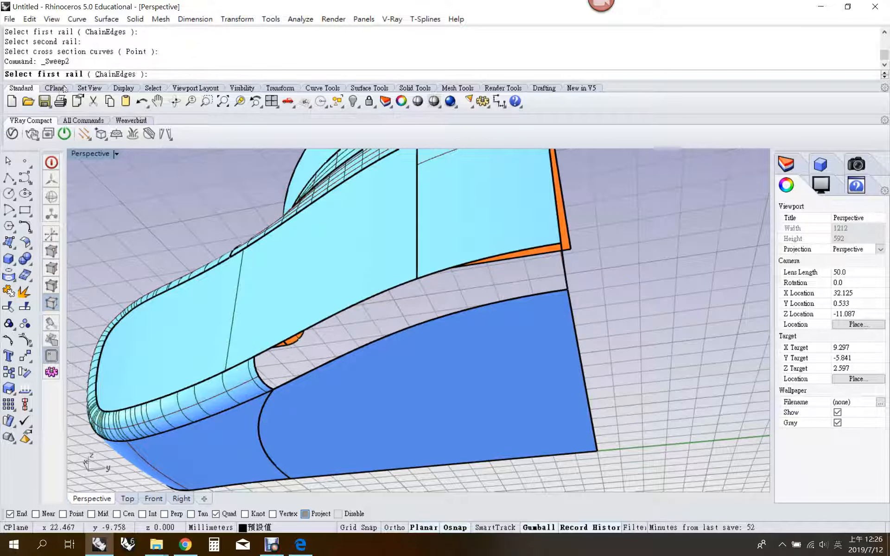
{"action": "left_click", "coordinate": [114, 74]}
{"action": "left_click", "coordinate": [357, 307]}
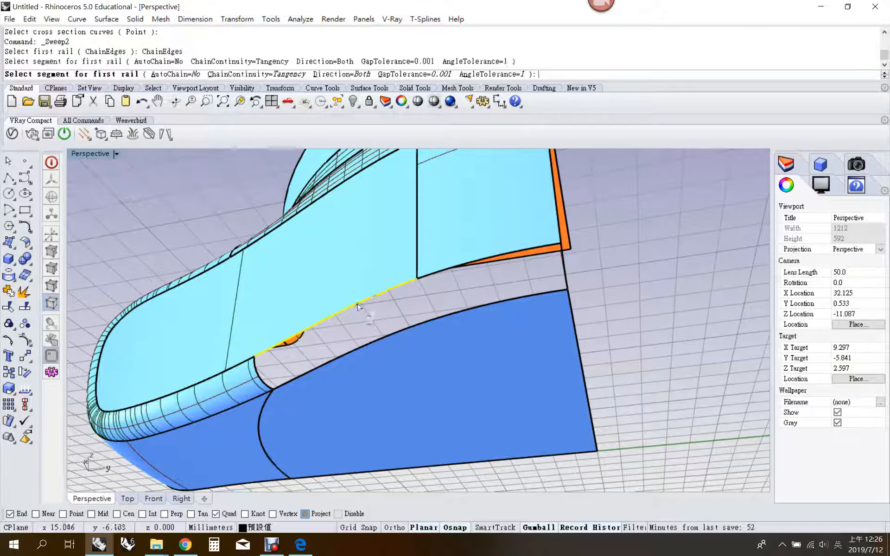
{"action": "left_click", "coordinate": [435, 274]}
{"action": "key", "text": "Return"}
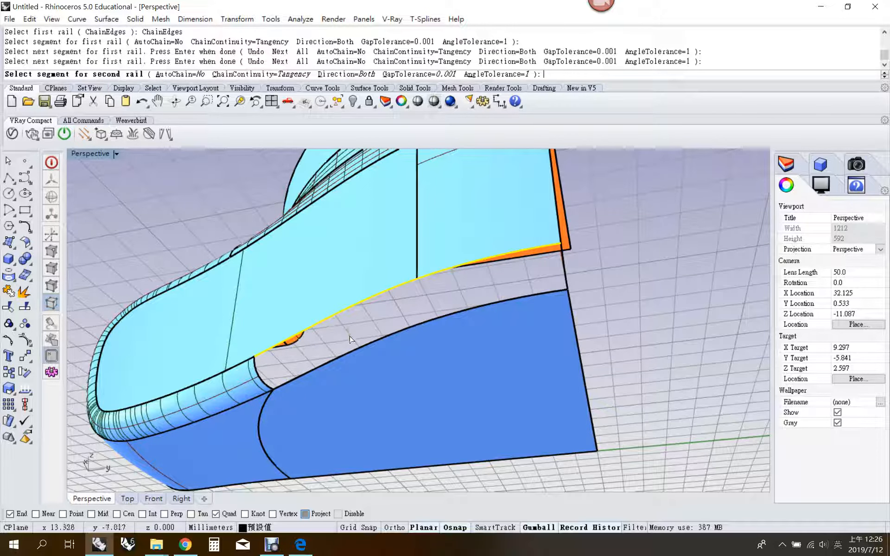
{"action": "left_click", "coordinate": [350, 355]}
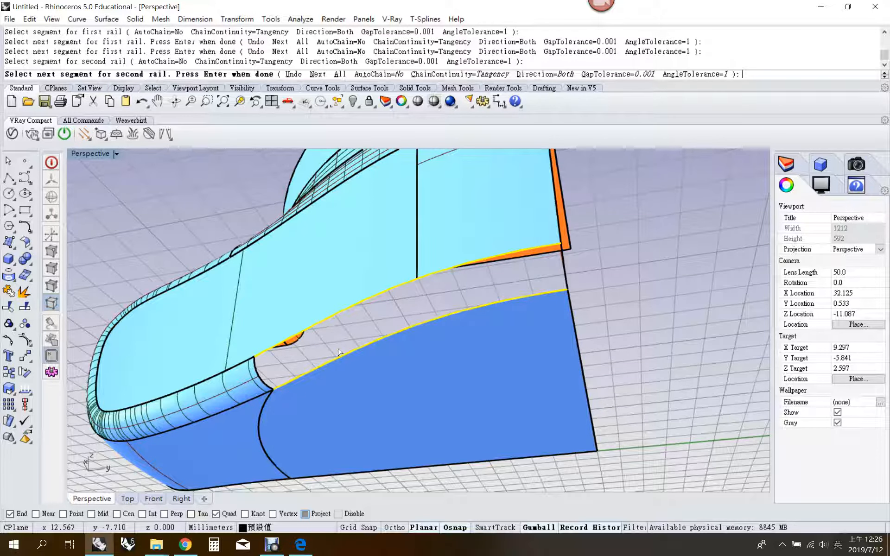
{"action": "key", "text": "Return"}
{"action": "left_click", "coordinate": [264, 384]}
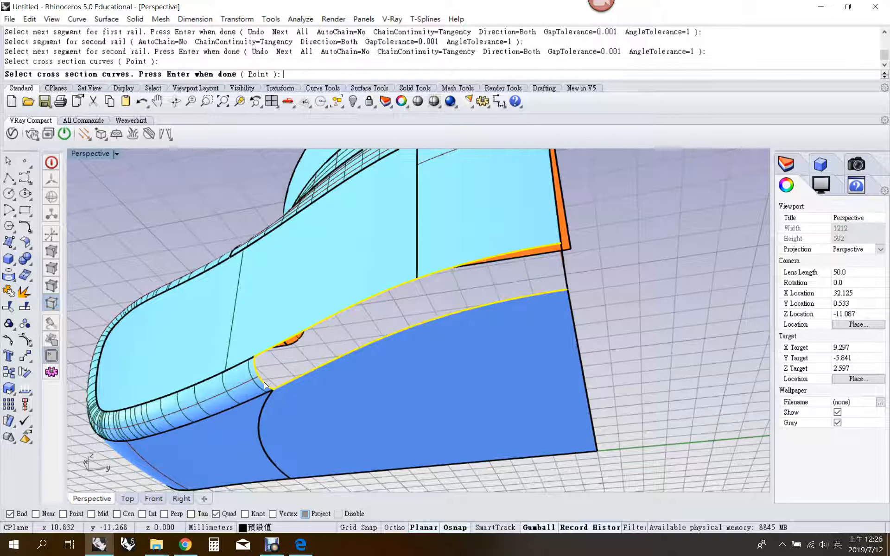
{"action": "left_click", "coordinate": [566, 280]}
{"action": "right_click_drag", "start_coordinate": [575, 293], "coordinate": [540, 314]}
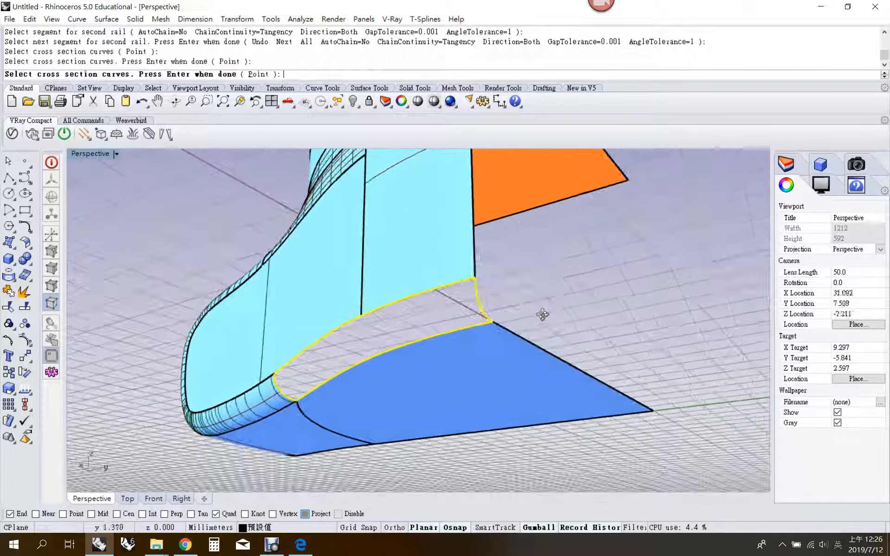
{"action": "key", "text": "Return"}
{"action": "left_click", "coordinate": [394, 359]}
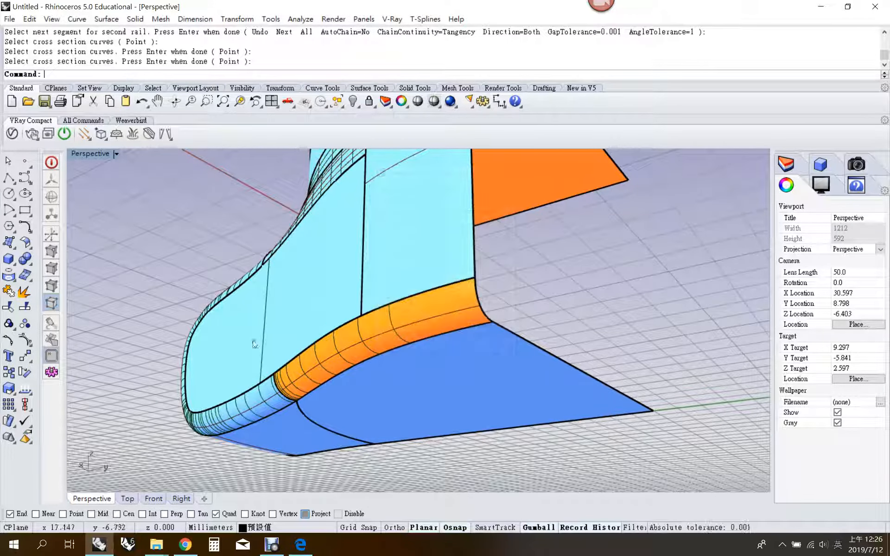
Join the swept fillet patch to the body and delete the leftover blend curve
{"action": "left_click", "coordinate": [11, 292]}
{"action": "left_click", "coordinate": [287, 330]}
{"action": "left_click", "coordinate": [326, 357]}
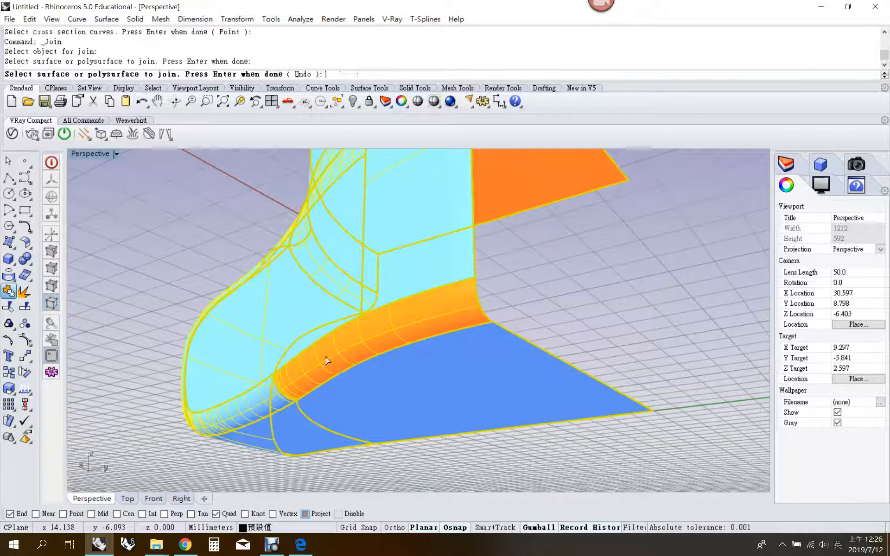
{"action": "key", "text": "Return"}
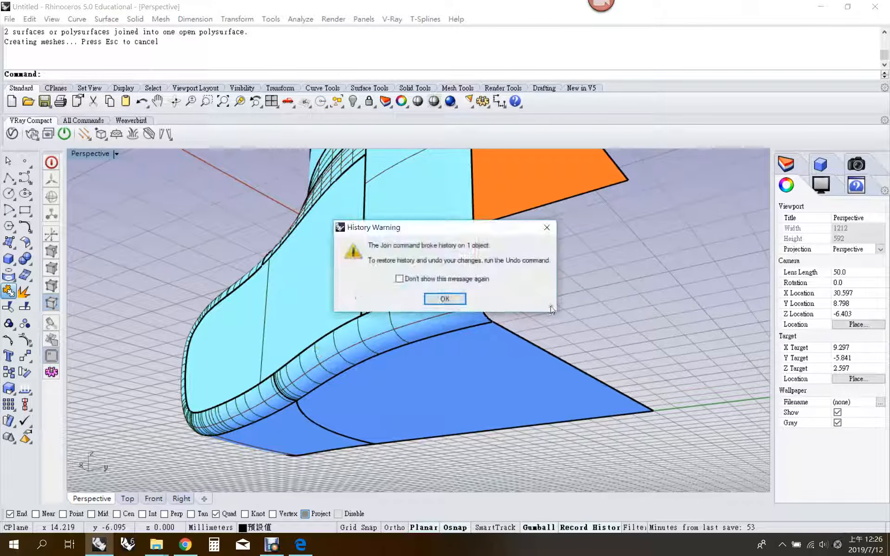
{"action": "left_click", "coordinate": [445, 298]}
{"action": "left_click", "coordinate": [476, 288]}
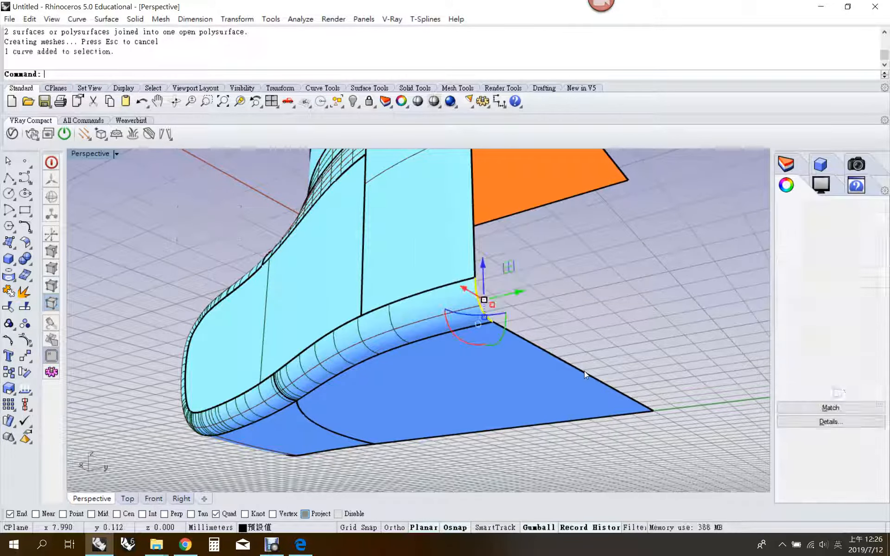
{"action": "key", "text": "Delete"}
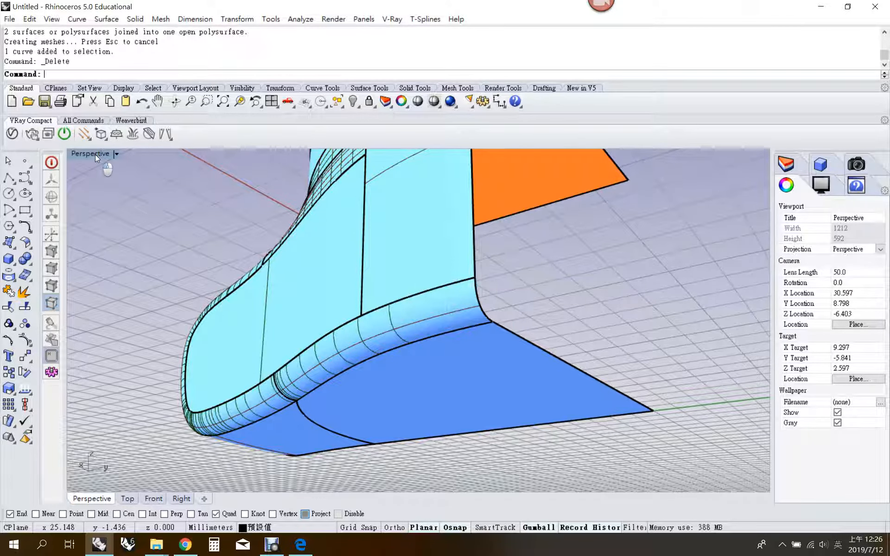
Mirror the quarter body across the X axis in the Top view, starting the mirror plane at 0
{"action": "double_click", "coordinate": [96, 155]}
{"action": "left_click", "coordinate": [209, 239]}
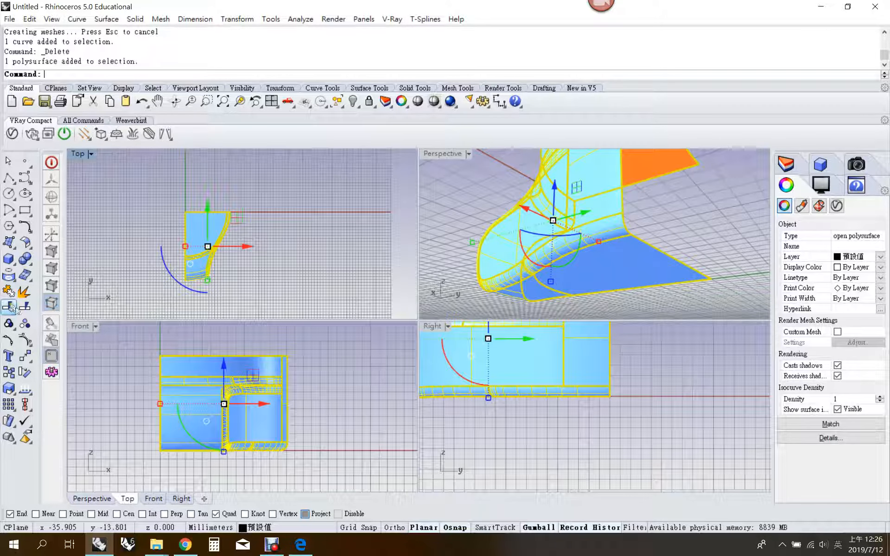
{"action": "left_click", "coordinate": [28, 361]}
{"action": "left_click", "coordinate": [123, 362]}
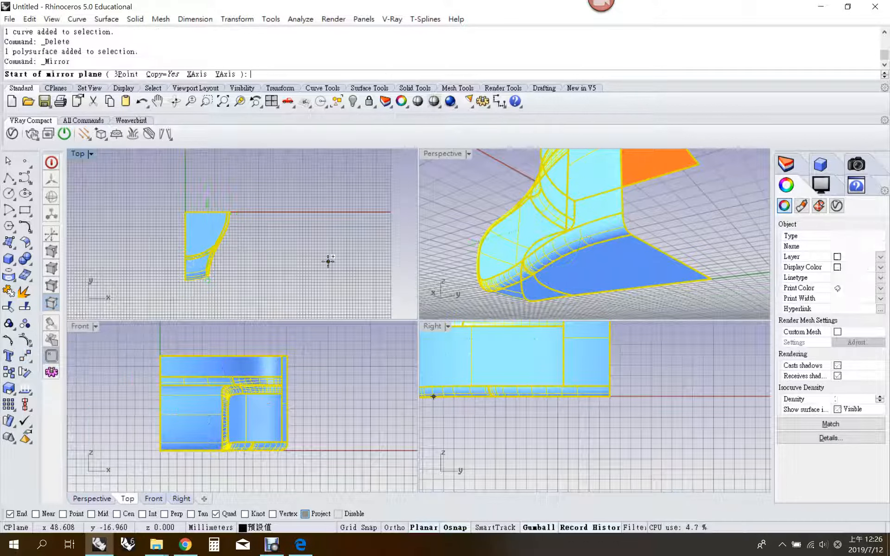
{"action": "type", "text": "0"}
{"action": "key", "text": "Return"}
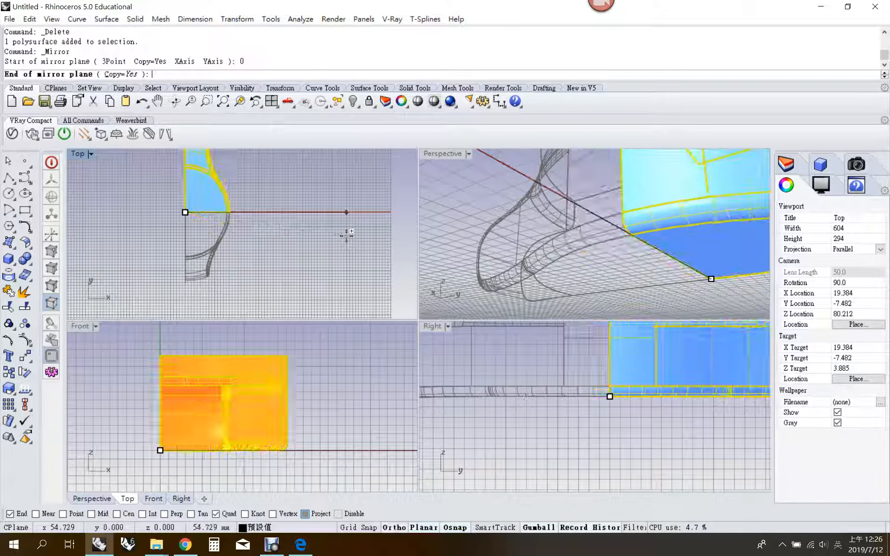
{"action": "left_click", "coordinate": [342, 234]}
{"action": "key", "text": "Escape"}
Mirror both body pieces across the Y axis in the Top view, starting the mirror plane at 0
{"action": "key", "text": "ctrl+a"}
{"action": "key", "text": "Return"}
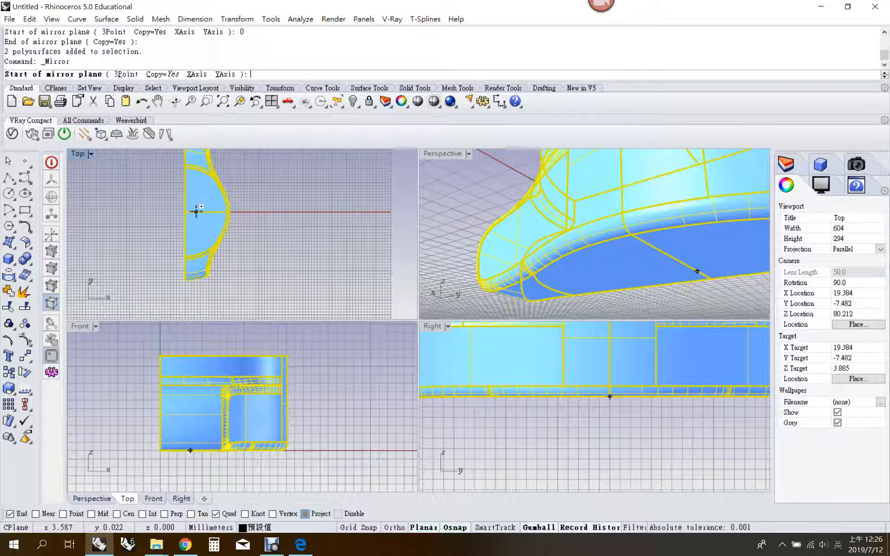
{"action": "type", "text": "0"}
{"action": "key", "text": "Return"}
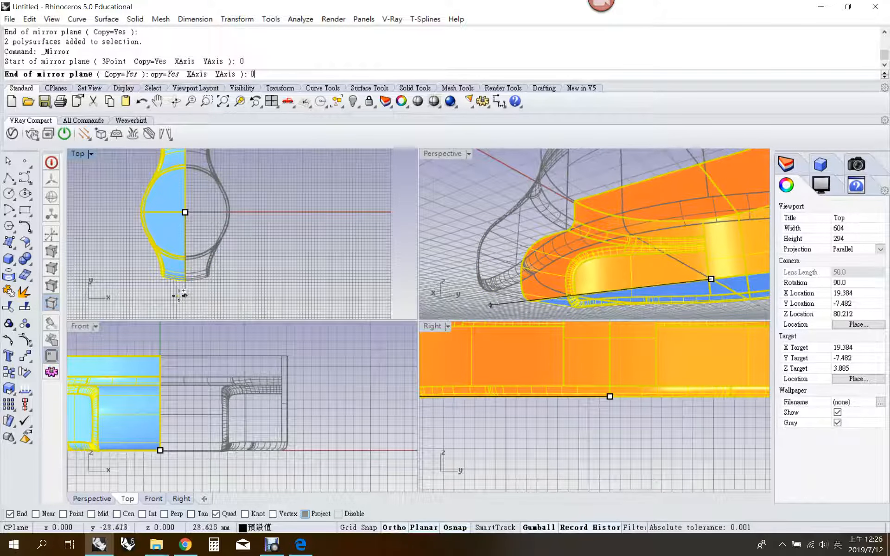
{"action": "left_click", "coordinate": [179, 295]}
Join all four body quarters into one polysurface
{"action": "key", "text": "ctrl+a"}
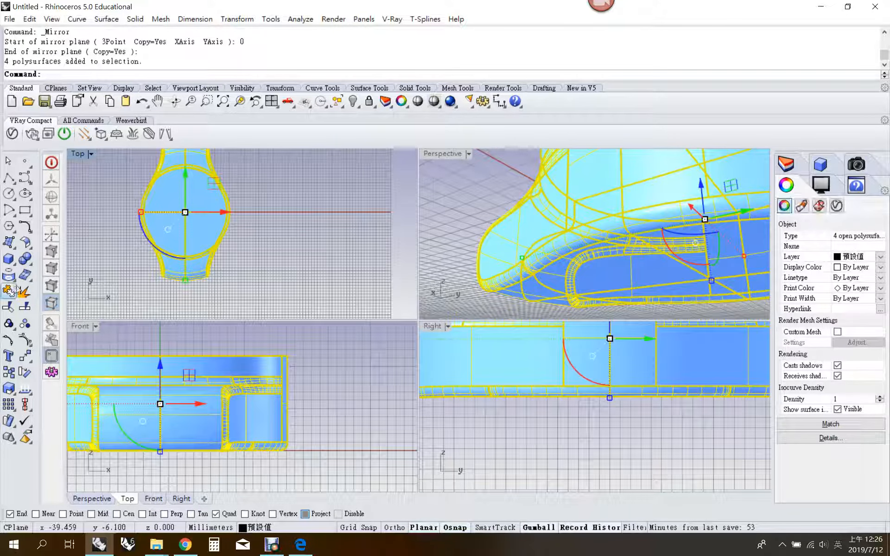
{"action": "left_click", "coordinate": [8, 291]}
{"action": "left_click", "coordinate": [443, 299]}
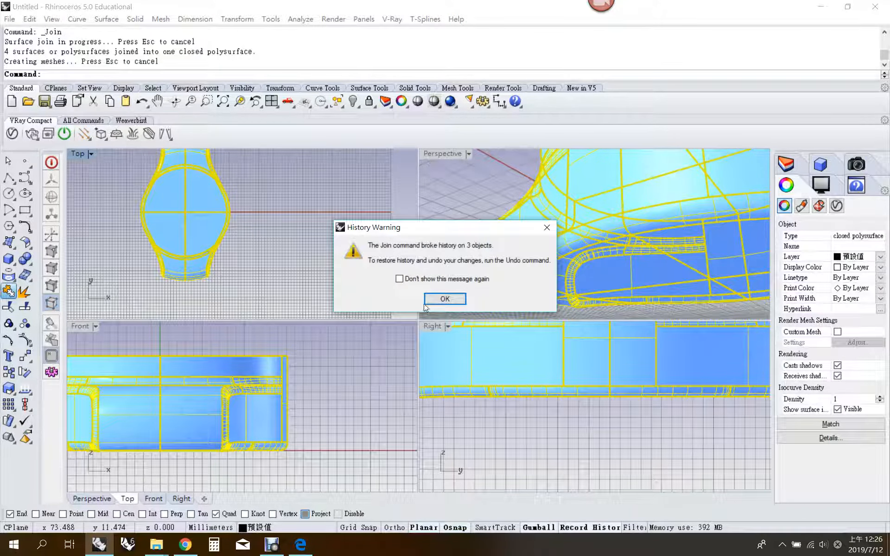
Merge two adjacent quarter faces on the case's top with MergeFace
{"action": "double_click", "coordinate": [440, 153]}
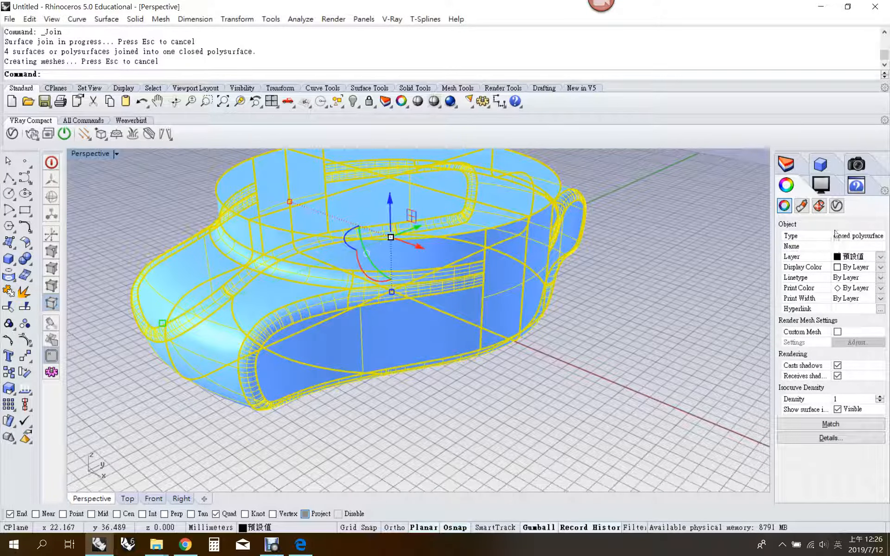
{"action": "left_click", "coordinate": [24, 267]}
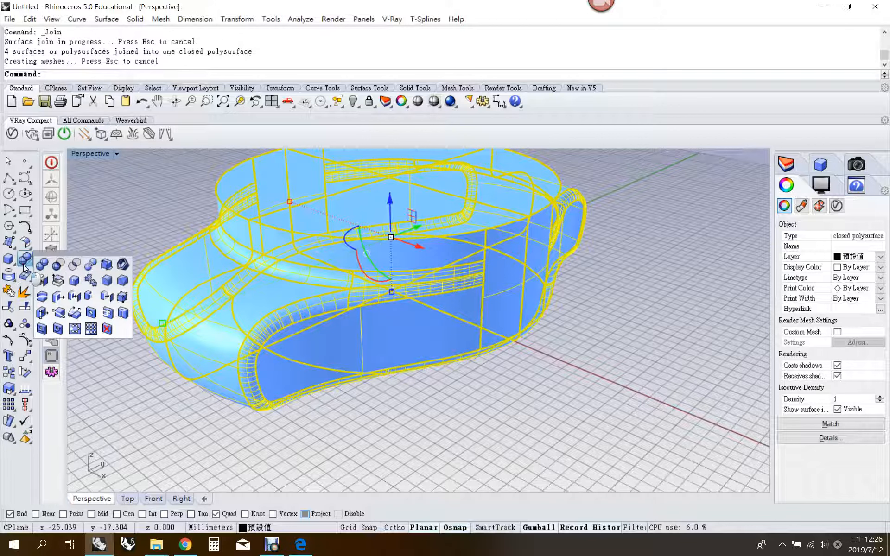
{"action": "left_click", "coordinate": [71, 286]}
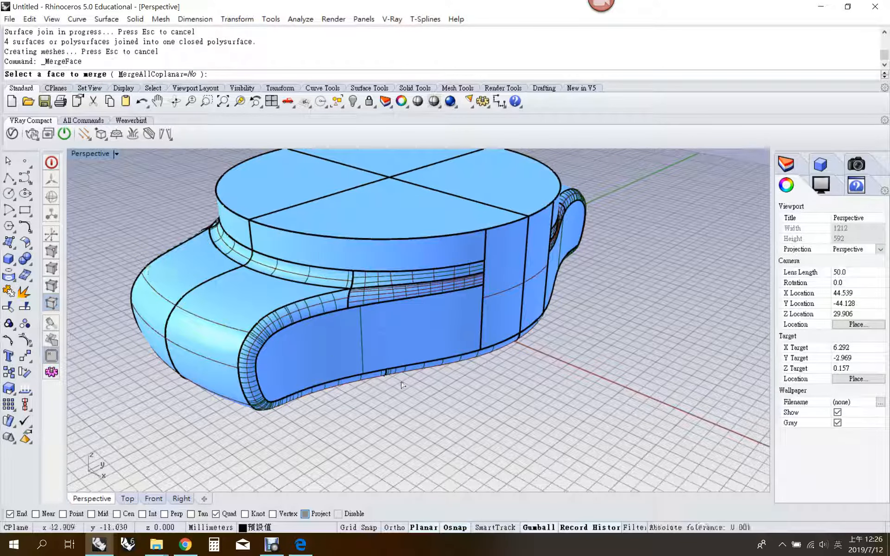
{"action": "left_click", "coordinate": [371, 213]}
{"action": "left_click", "coordinate": [326, 190]}
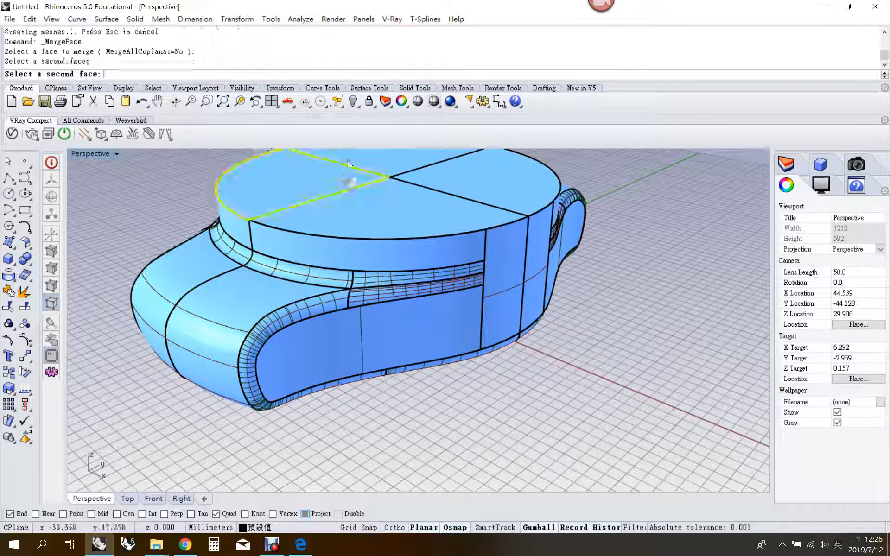
Merge all coplanar faces of the whole body with MergeAllFaces
{"action": "left_click", "coordinate": [427, 178]}
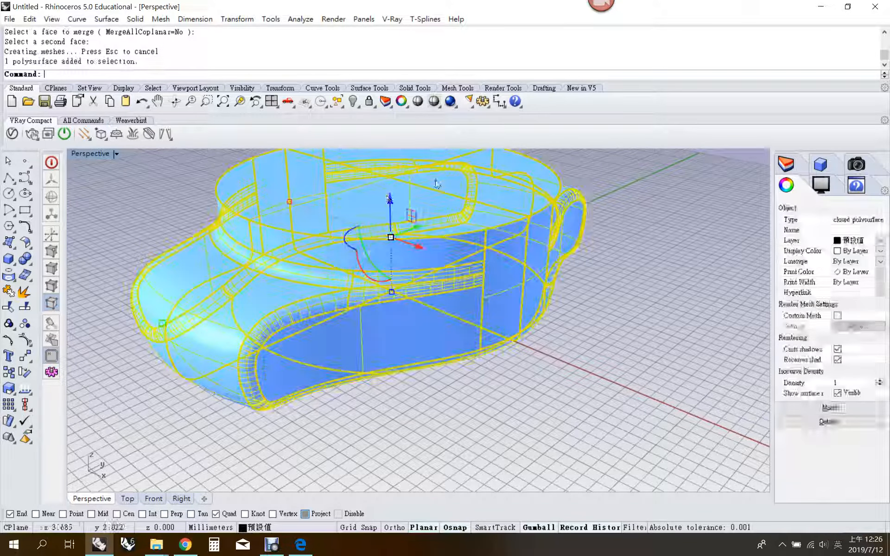
{"action": "left_click", "coordinate": [27, 258]}
{"action": "right_click", "coordinate": [70, 282]}
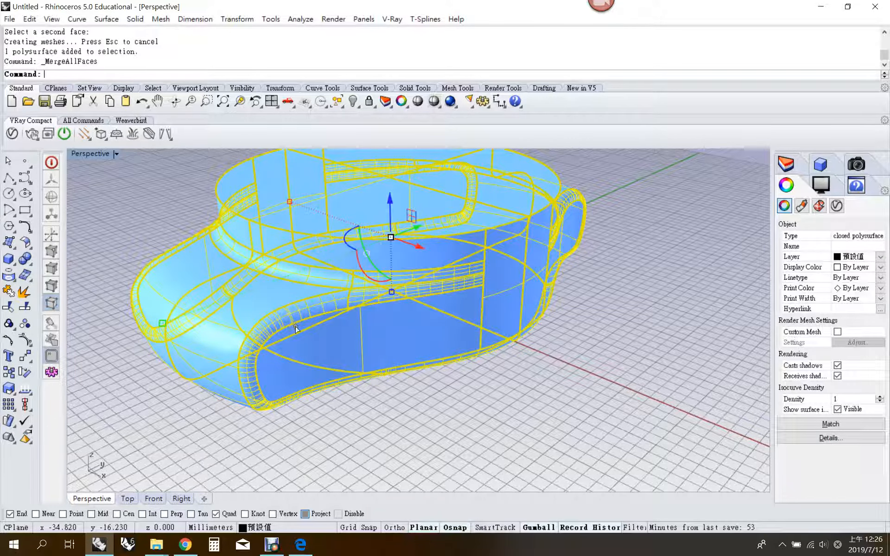
{"action": "scroll", "coordinate": [321, 334], "scroll_direction": "down", "scroll_amount": 8}
{"action": "scroll", "coordinate": [360, 236], "scroll_direction": "up", "scroll_amount": 6}
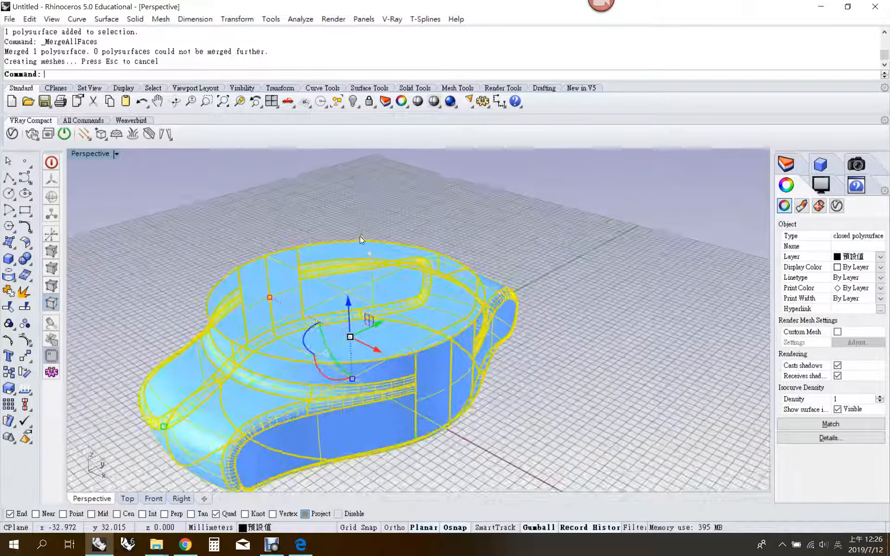
{"action": "left_click", "coordinate": [359, 237]}
Extrude the case's circular top face upward by about 1.9 mm as a solid
{"action": "left_click", "coordinate": [9, 259]}
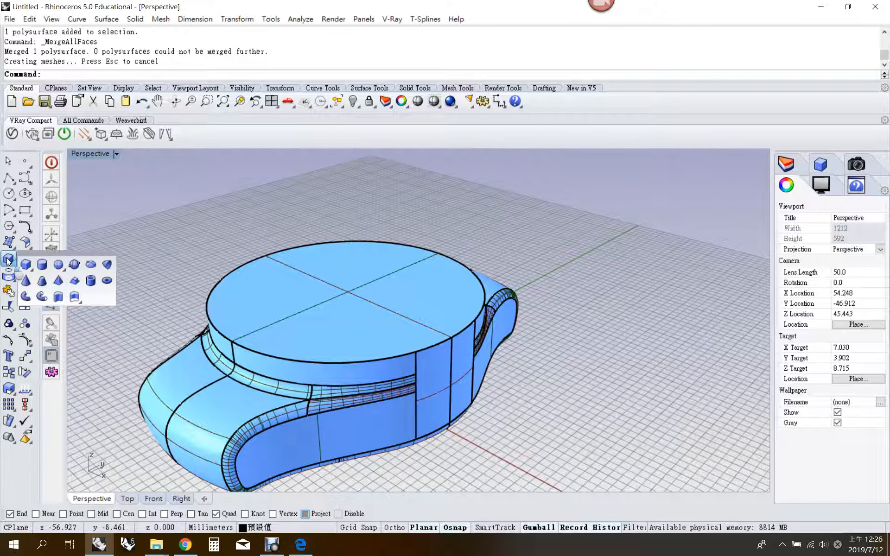
{"action": "left_click", "coordinate": [74, 297]}
{"action": "left_click", "coordinate": [369, 300]}
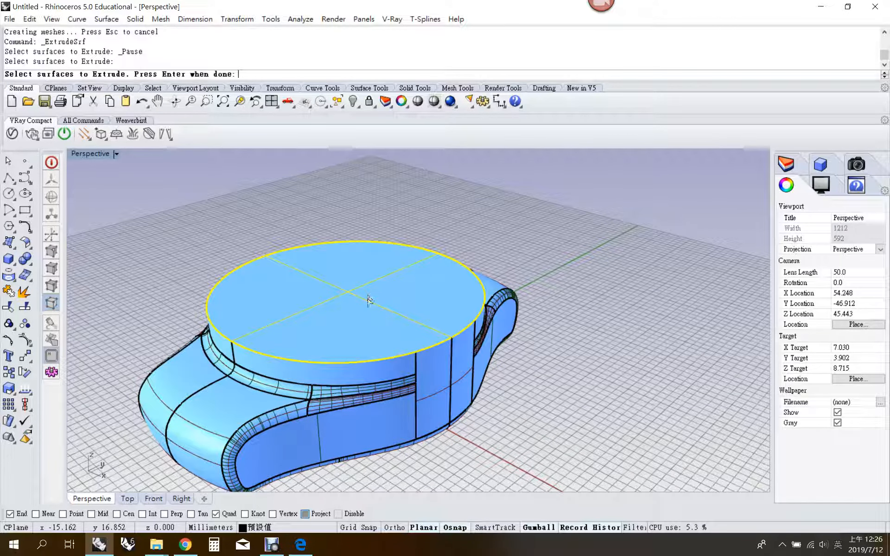
{"action": "key", "text": "Return"}
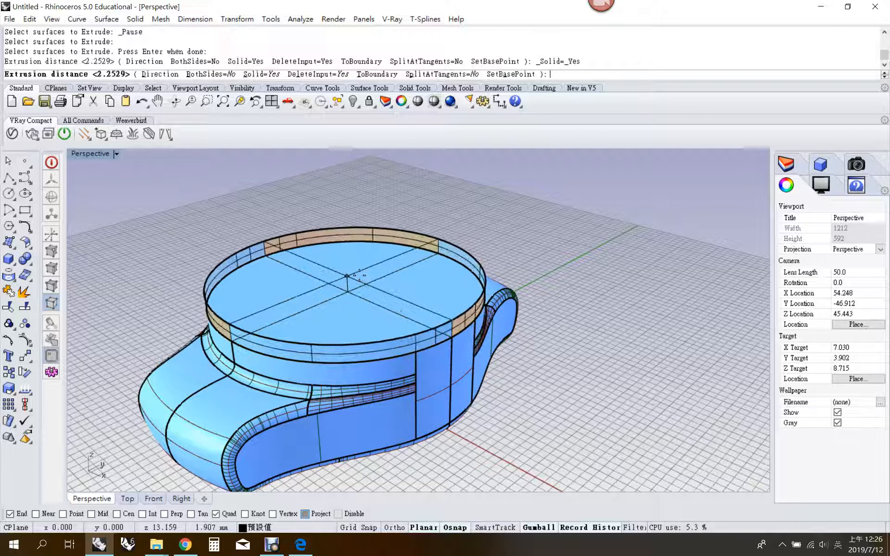
{"action": "left_click", "coordinate": [359, 275]}
{"action": "right_click_drag", "start_coordinate": [342, 342], "coordinate": [325, 307]}
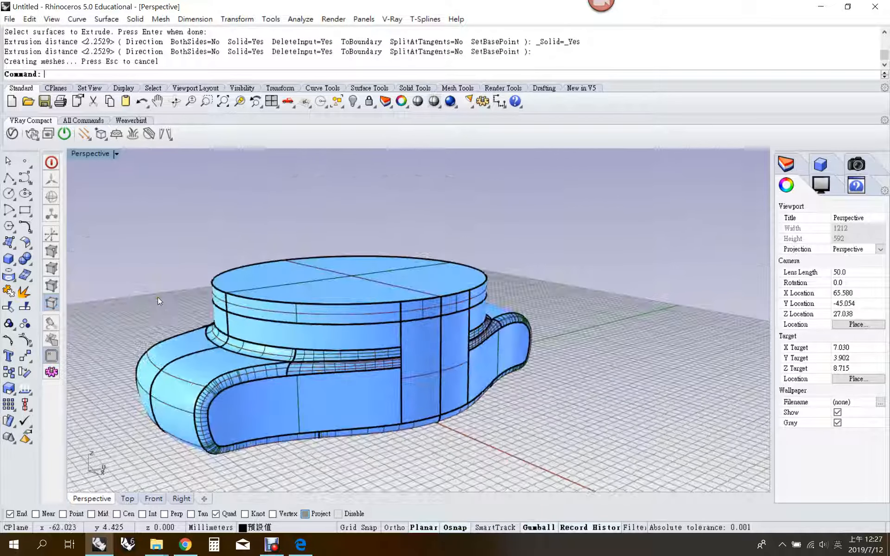
Turn on the solid edit points of the watch-case polysurface
{"action": "left_click", "coordinate": [24, 260]}
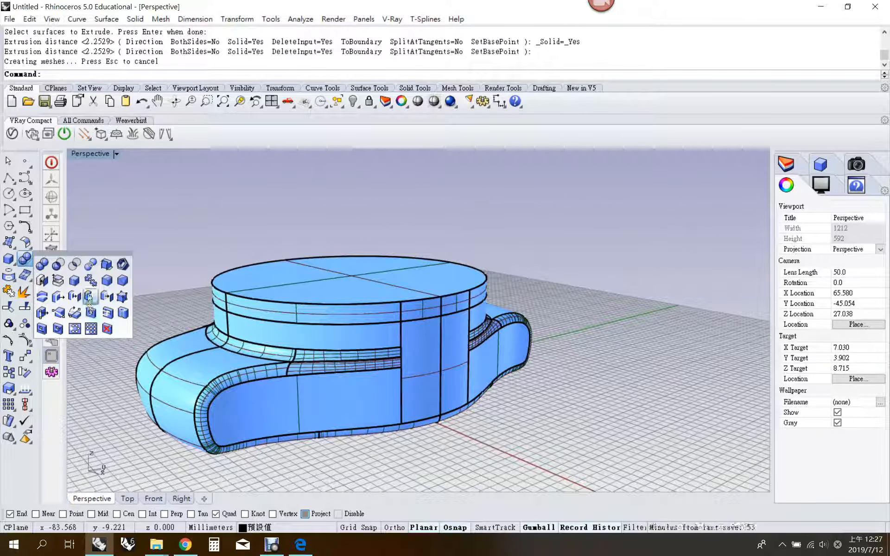
{"action": "left_click", "coordinate": [120, 302]}
{"action": "left_click", "coordinate": [283, 298]}
{"action": "key", "text": "Return"}
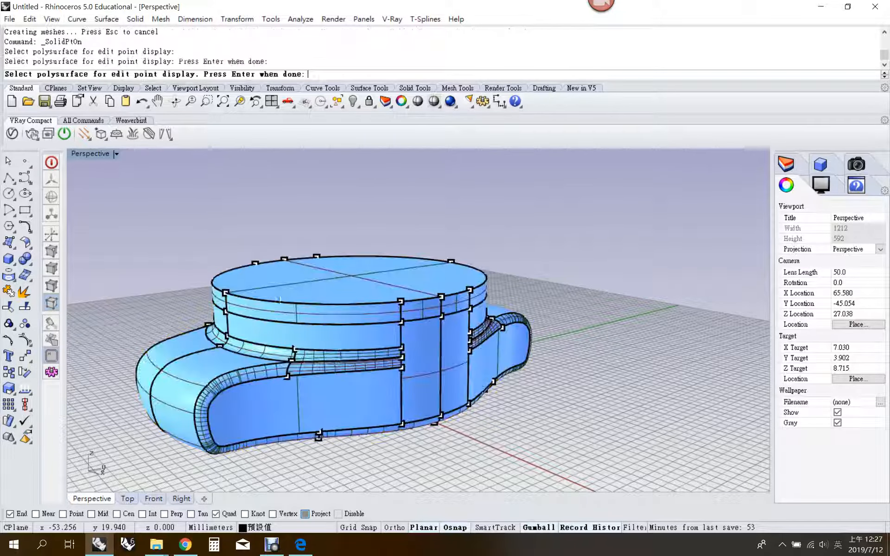
In the Right view, scale the top rim's eight edit points inward to about 13 mm radius, bevelling the upper band, and turn the points off
{"action": "double_click", "coordinate": [94, 154]}
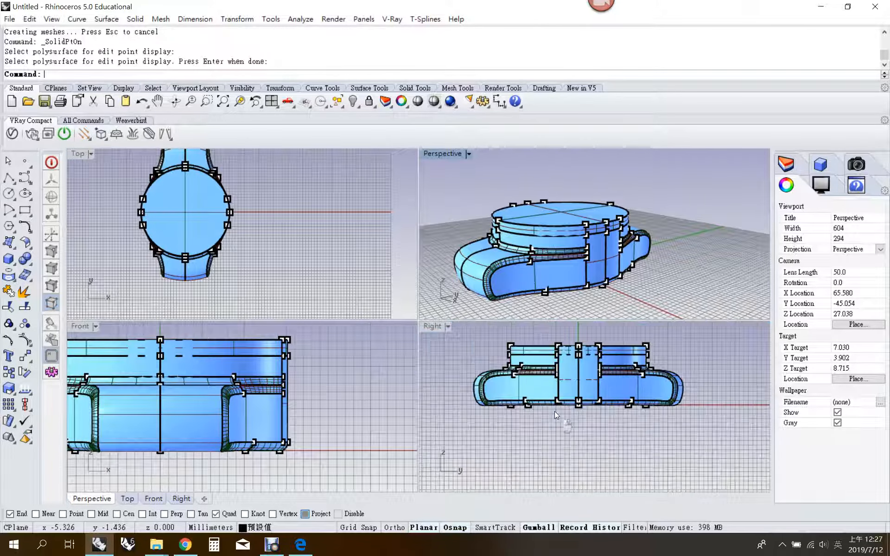
{"action": "left_click", "coordinate": [455, 364]}
{"action": "double_click", "coordinate": [431, 330]}
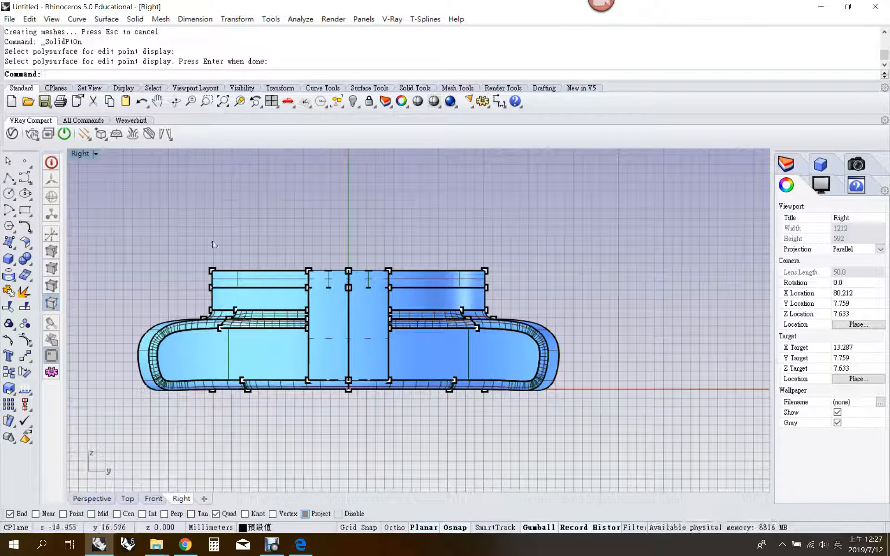
{"action": "left_click_drag", "start_coordinate": [187, 238], "coordinate": [511, 287]}
{"action": "scroll", "coordinate": [275, 256], "scroll_direction": "up", "scroll_amount": 5}
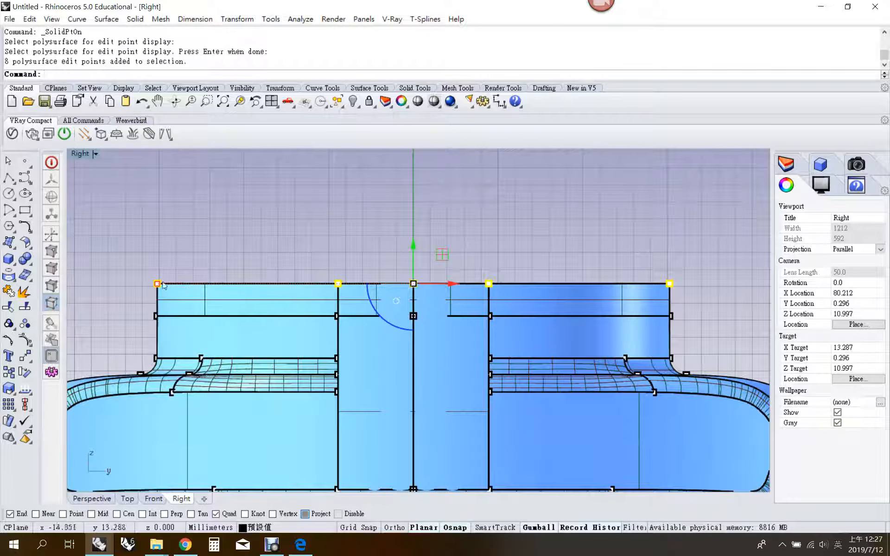
{"action": "left_click_drag", "start_coordinate": [158, 283], "coordinate": [193, 281], "text": "shift"}
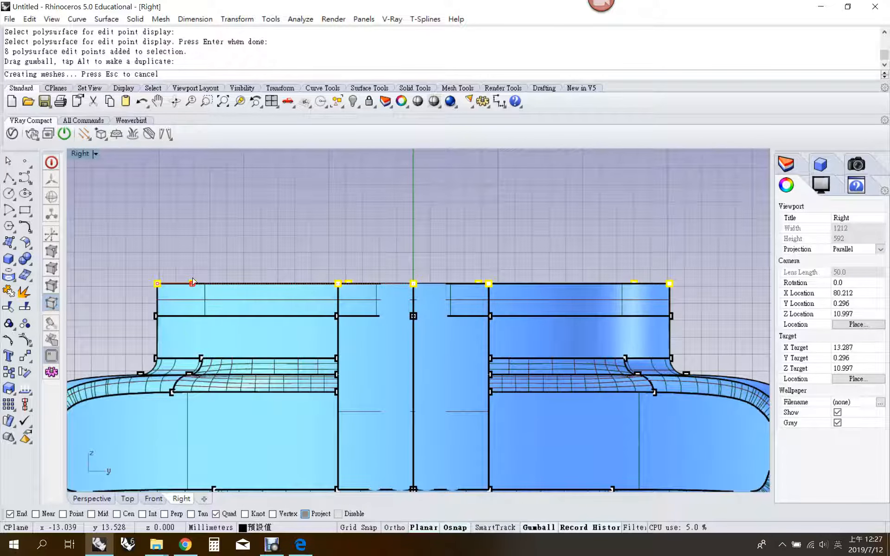
{"action": "double_click", "coordinate": [80, 154]}
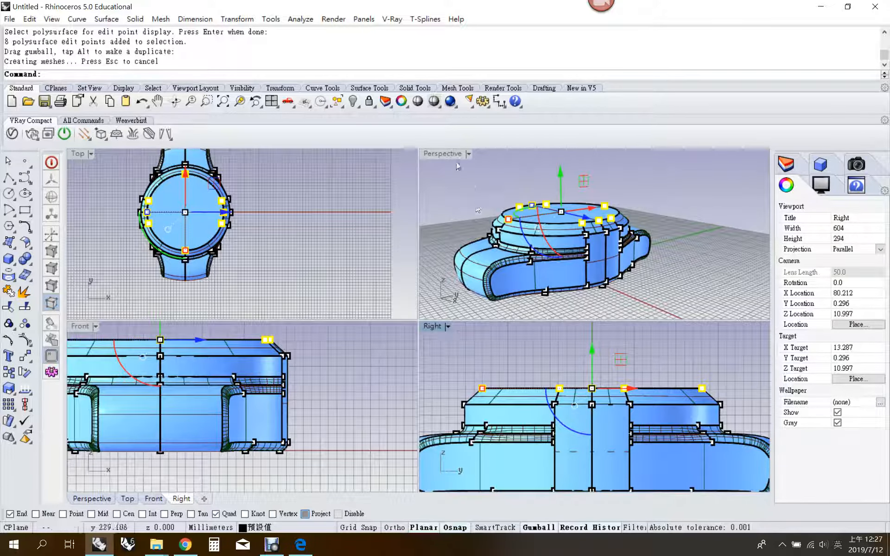
{"action": "double_click", "coordinate": [444, 153]}
{"action": "scroll", "coordinate": [520, 226], "scroll_direction": "up", "scroll_amount": 3}
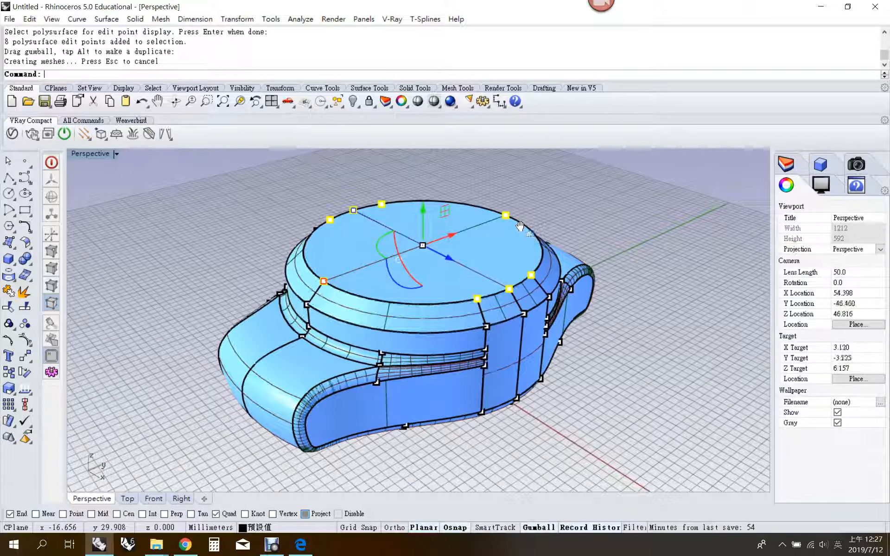
{"action": "right_click_drag", "start_coordinate": [520, 225], "coordinate": [520, 245]}
{"action": "key", "text": "Escape"}
{"action": "key", "text": "Escape"}
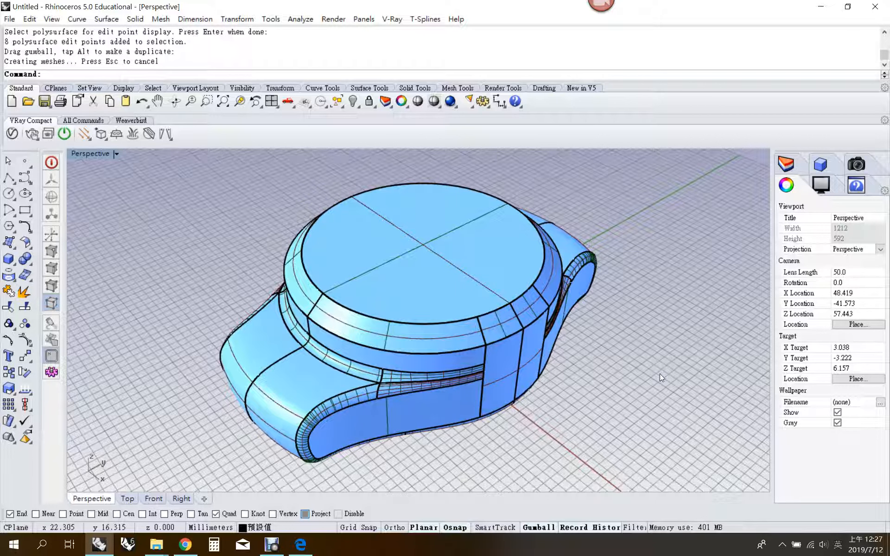